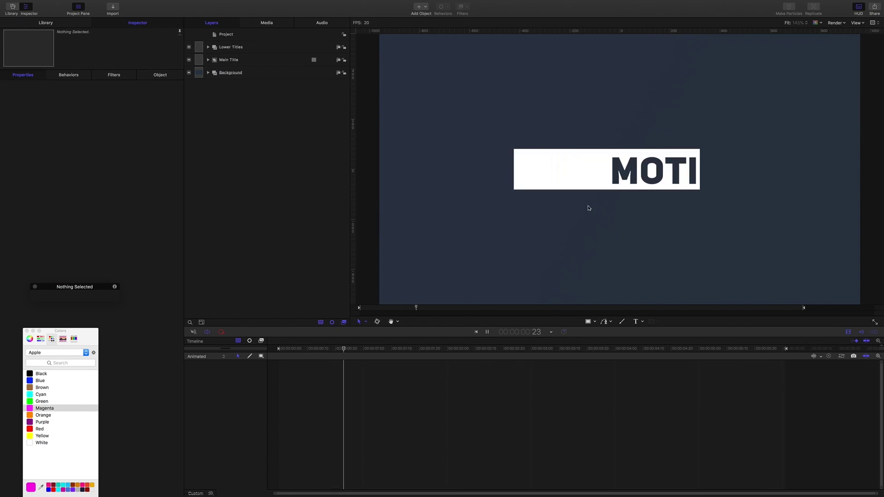
- Preview the finished title animation from the start and check its line and text reveals at several points
key(space)
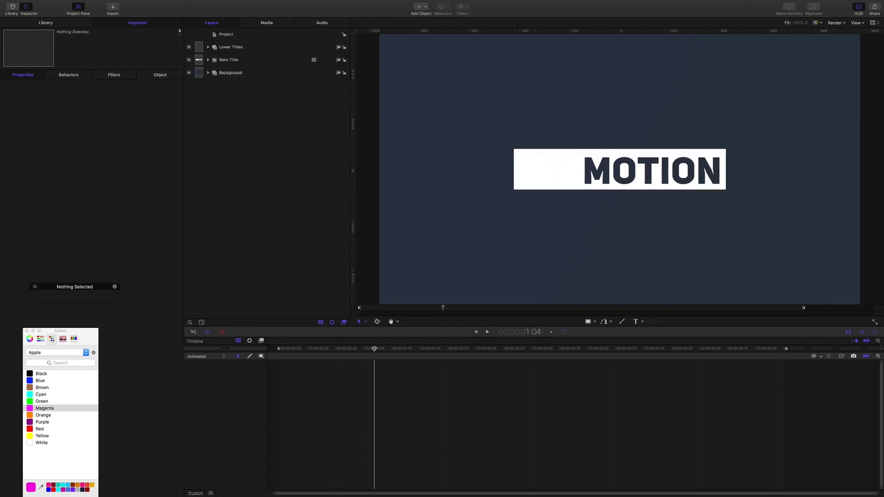
drag(374, 348, 425, 349)
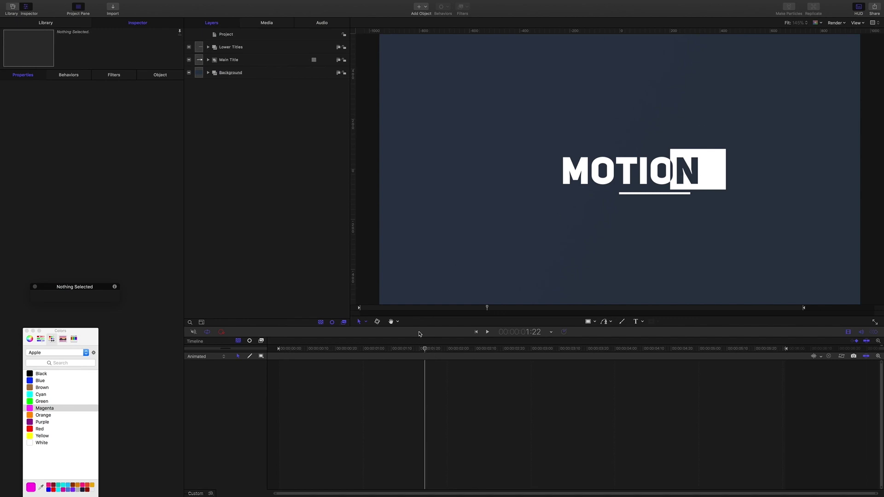
key(Home)
key(space)
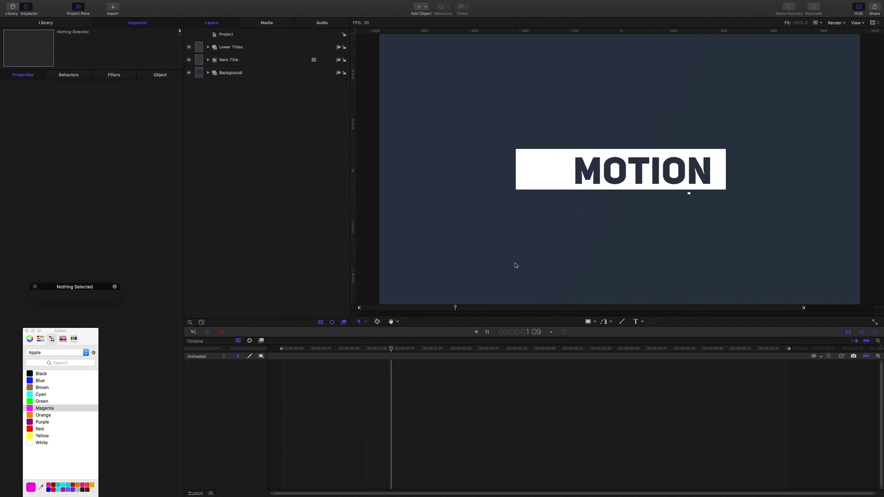
key(space)
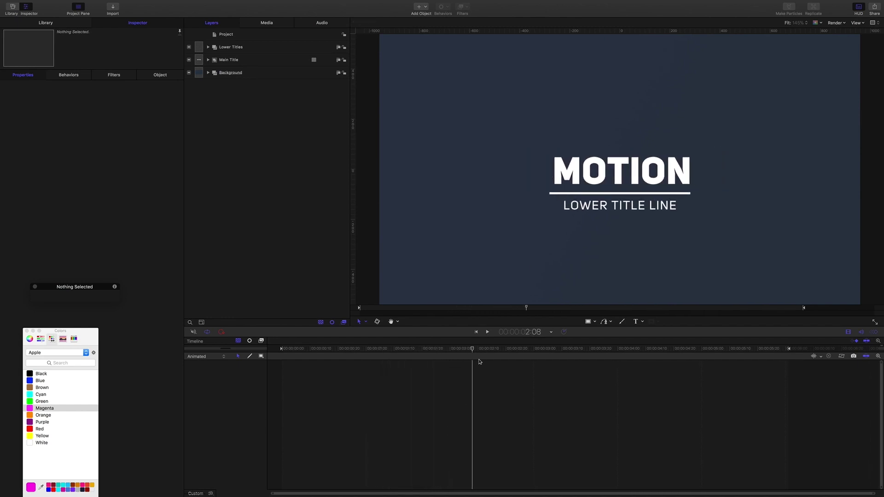
key(space)
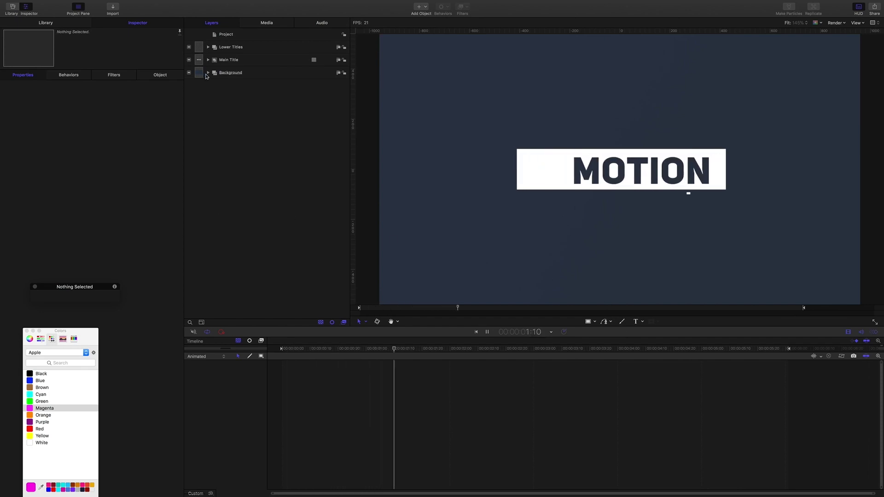
- Expand the Background group and show the Bottom Right and Top Left color reference images to view the gradient's RGB values
click(208, 72)
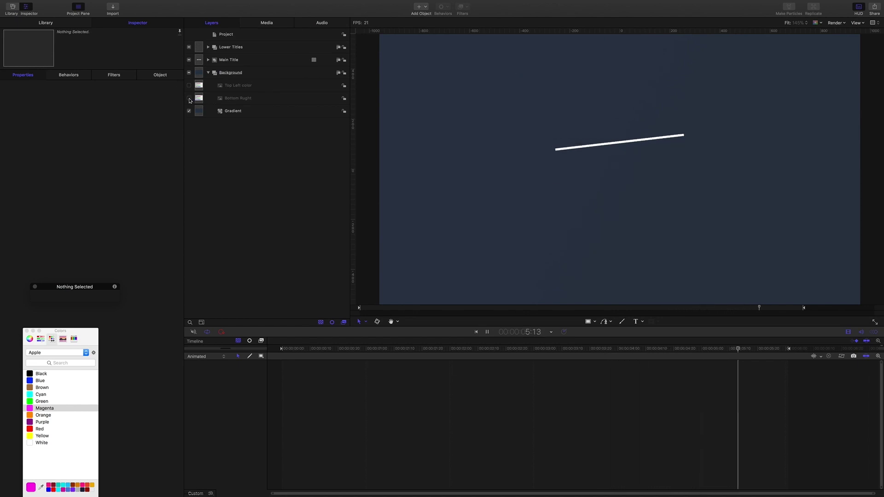
click(189, 98)
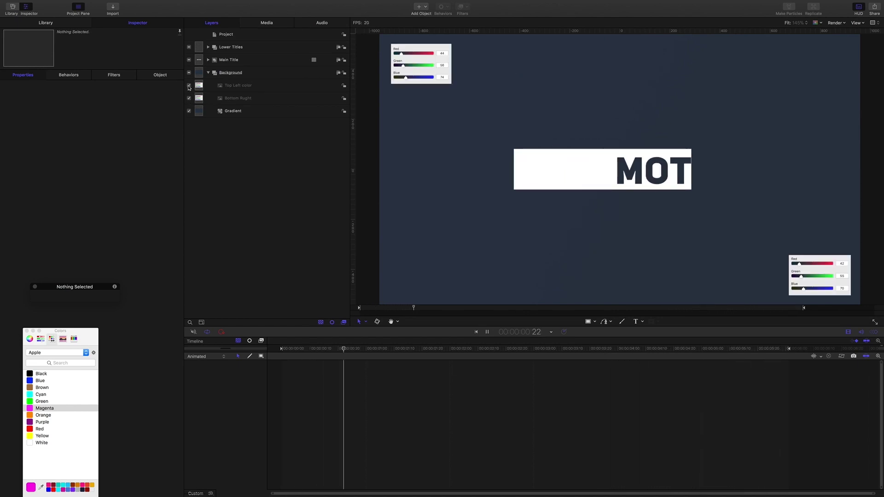
click(189, 85)
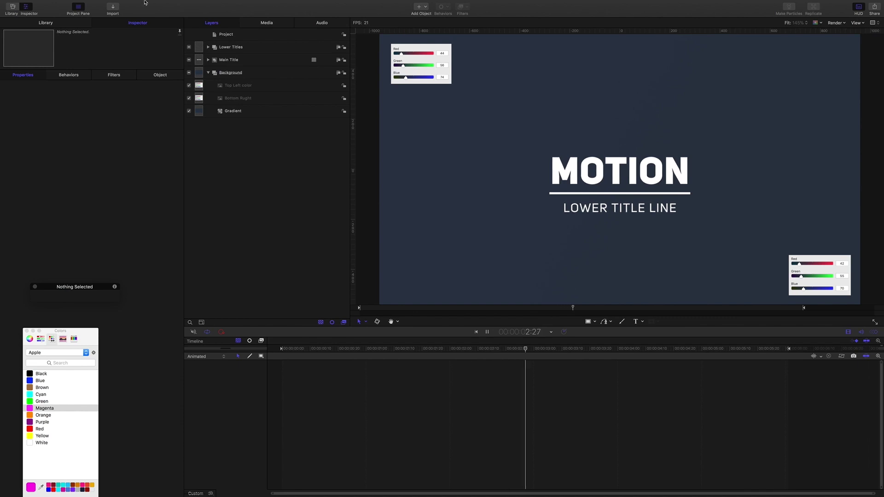
key(space)
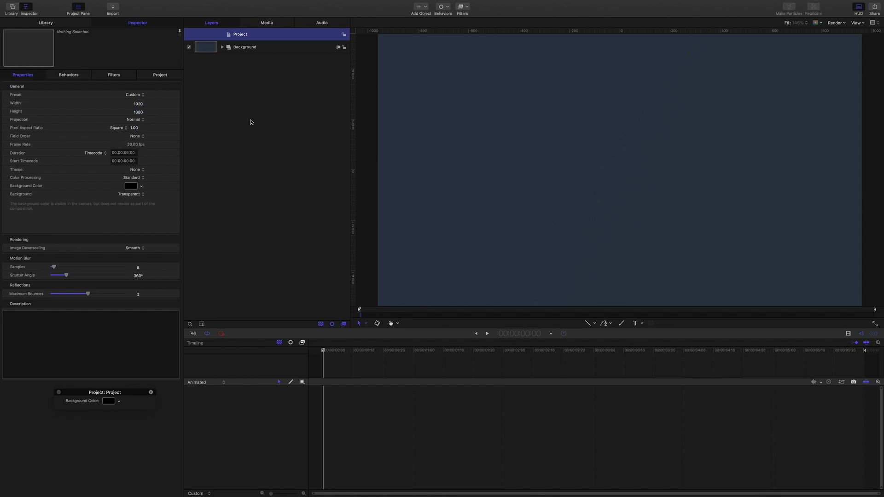
- Inspect the Gradient layer inside the new project's Background group, leaving the group collapsed
click(247, 47)
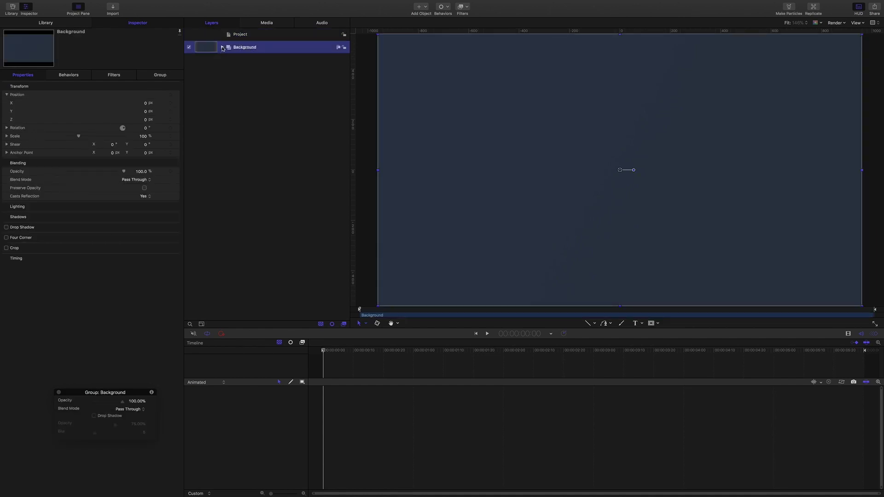
click(222, 47)
click(250, 61)
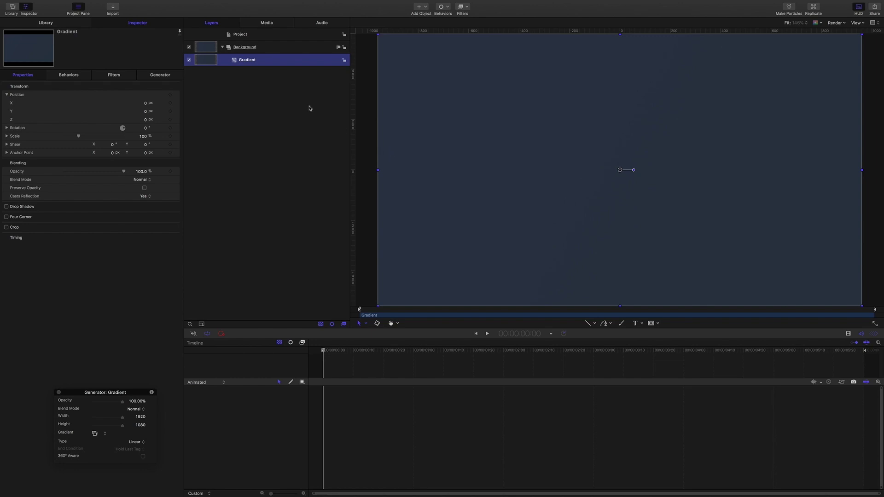
click(223, 48)
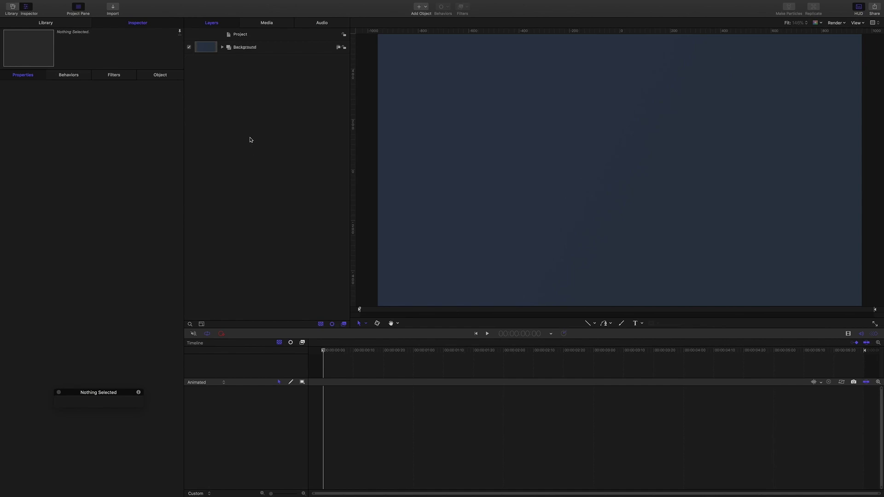
- Add a new group above Background and name it Main Titles
key(super+shift+n)
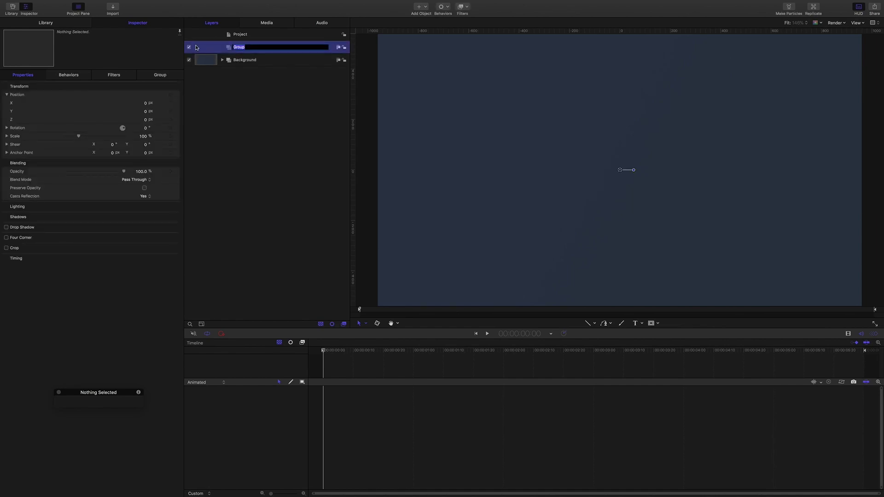
text(Main Titles)
key(Return)
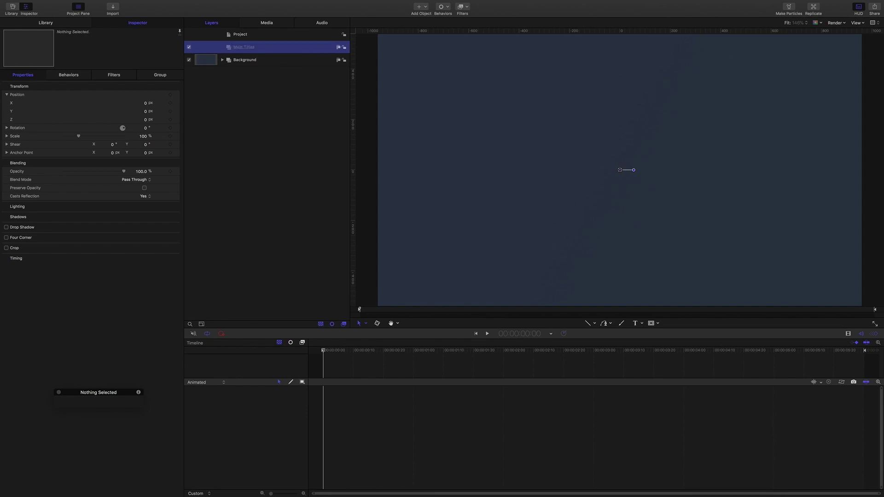
- Add two more groups above Main Titles, naming the upper one Follow and the lower one Lead
key(super+shift+n)
key(super+shift+n)
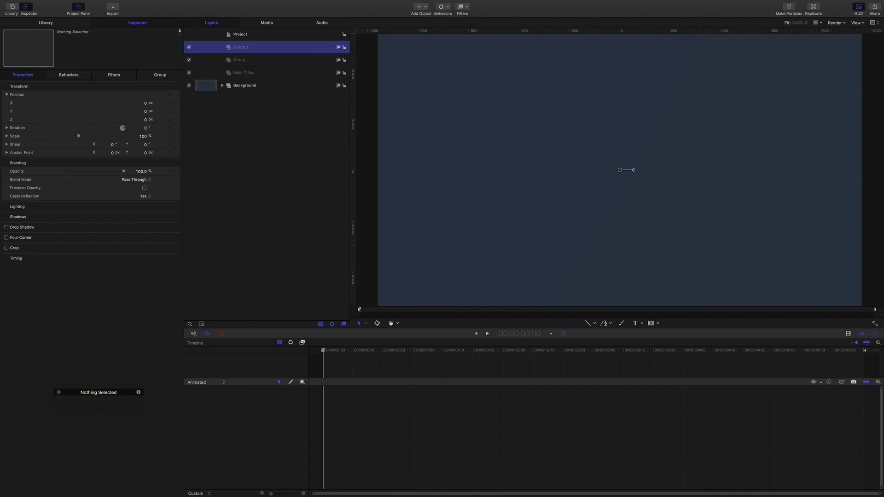
double_click(247, 48)
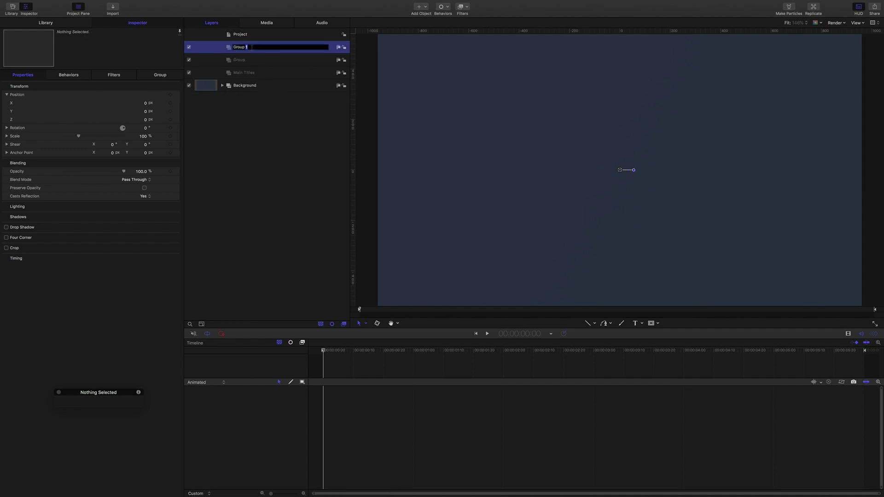
text(Follow)
key(Return)
double_click(241, 61)
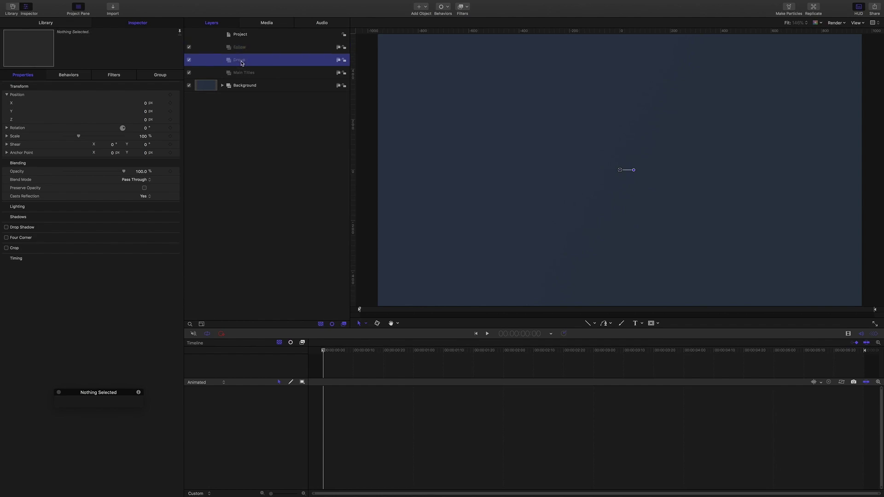
text(Lead)
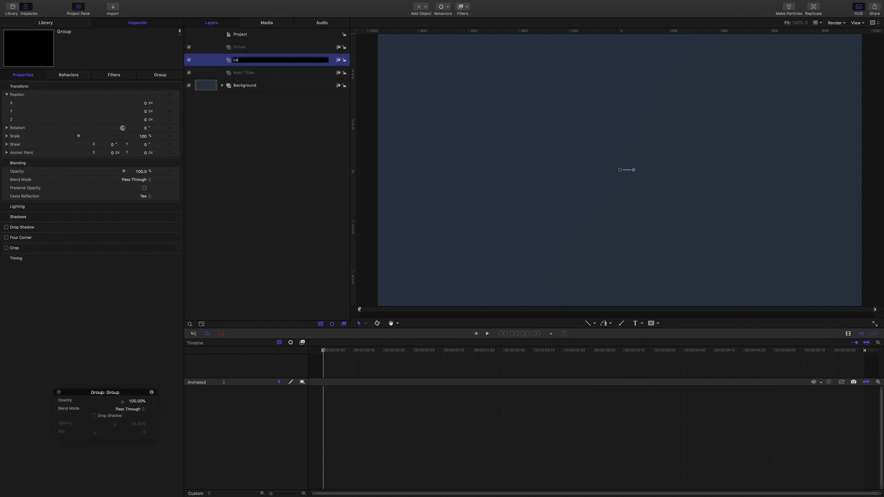
key(Return)
- Move the Follow and Lead groups together into the Main Titles group
shift+click(247, 48)
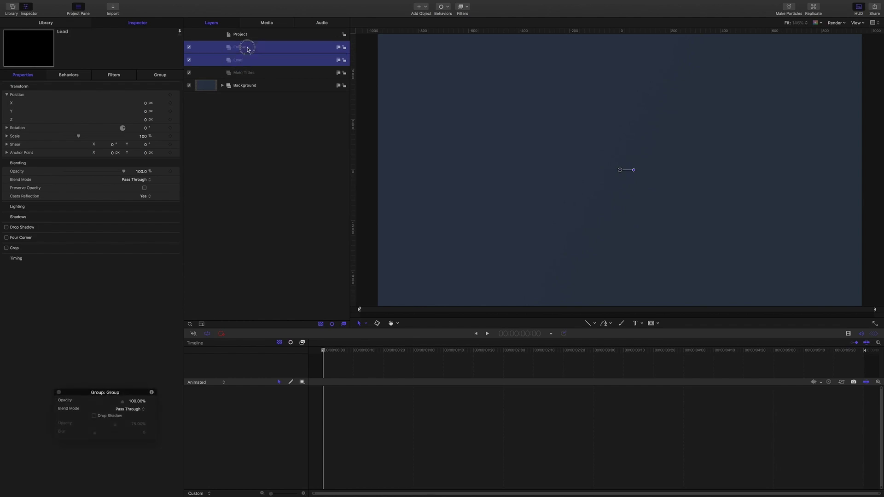
drag(247, 48, 248, 75)
click(248, 102)
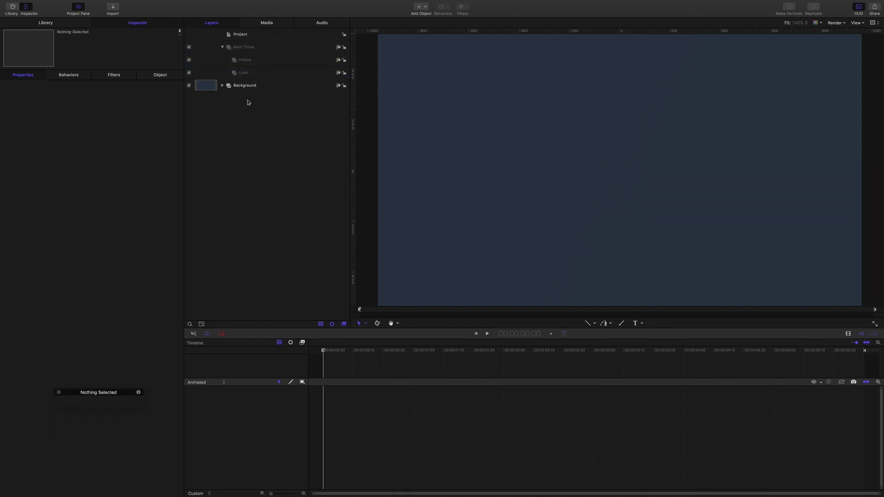
- Draw a white horizontal line about 509 px long near the canvas centre inside the Lead group
click(241, 74)
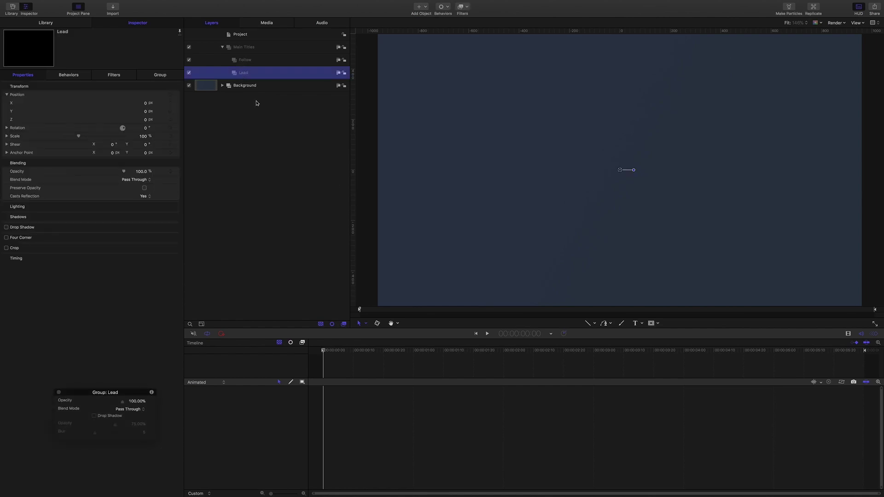
click(594, 324)
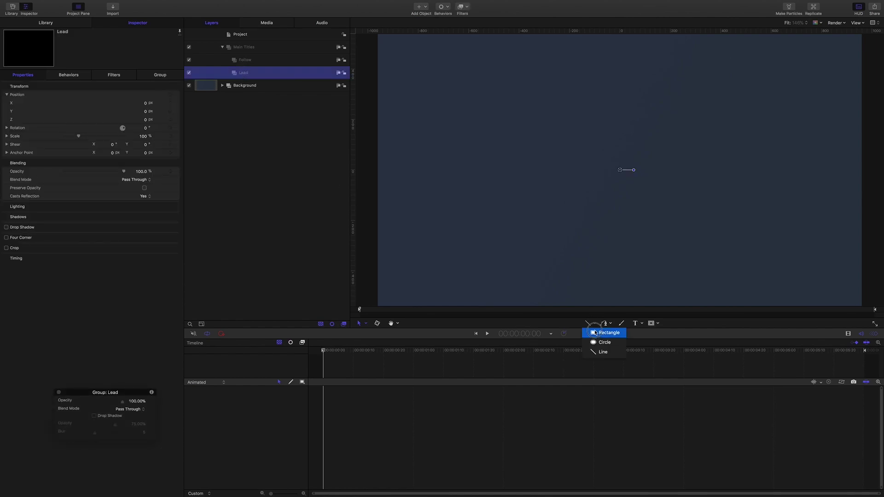
click(595, 353)
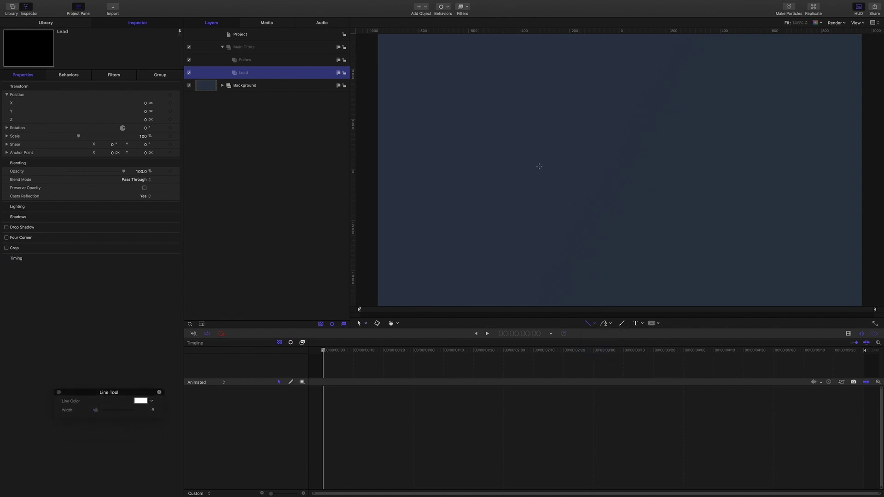
drag(539, 165, 667, 170)
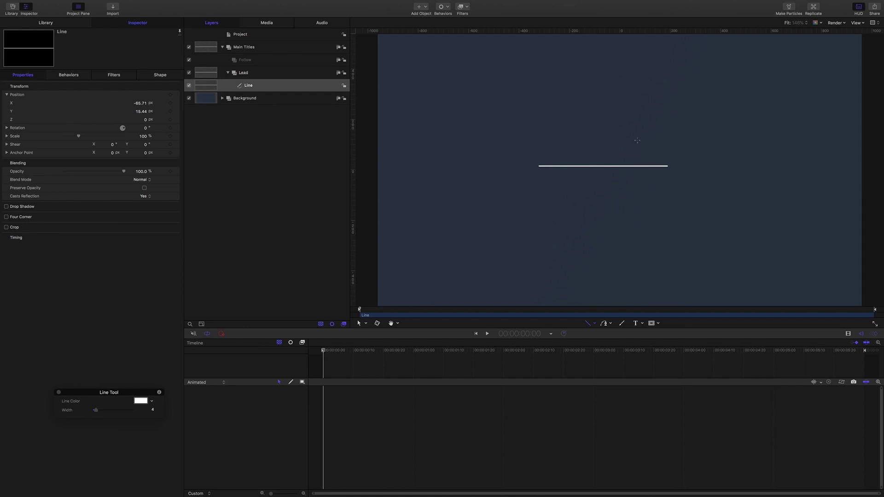
- Rename the line in the Lead group as Lead Stencil
double_click(249, 87)
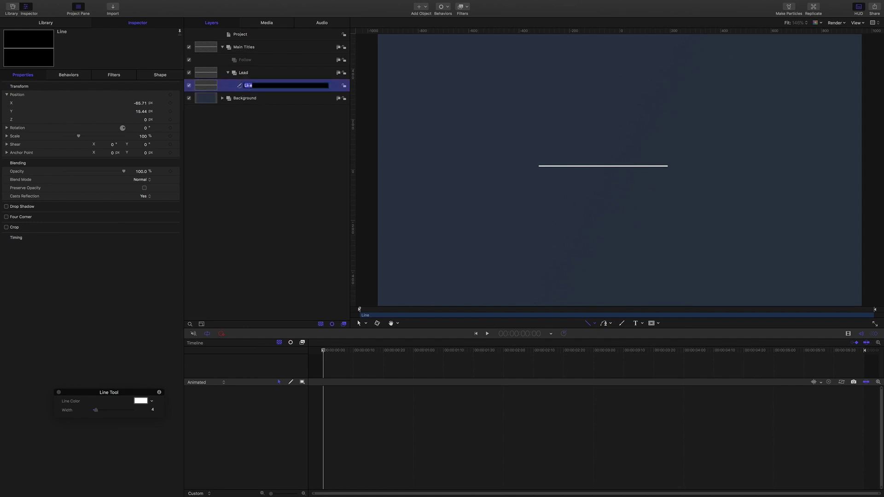
text(L)
key(Return)
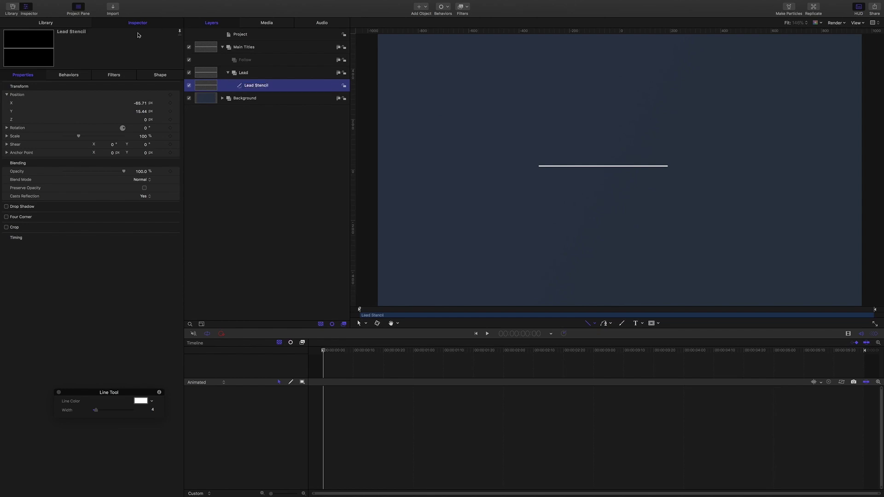
- Set the Lead Stencil's control point X values to -422 for Point 1 and 422 for Point 2
click(160, 76)
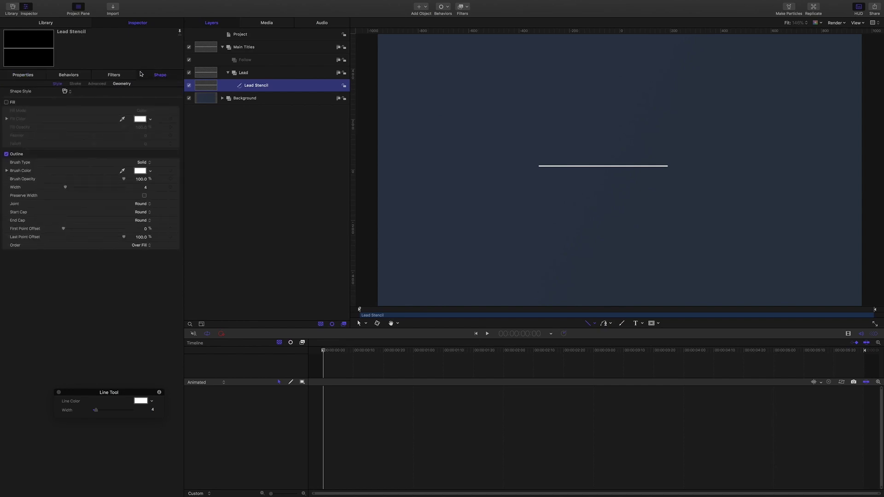
click(123, 84)
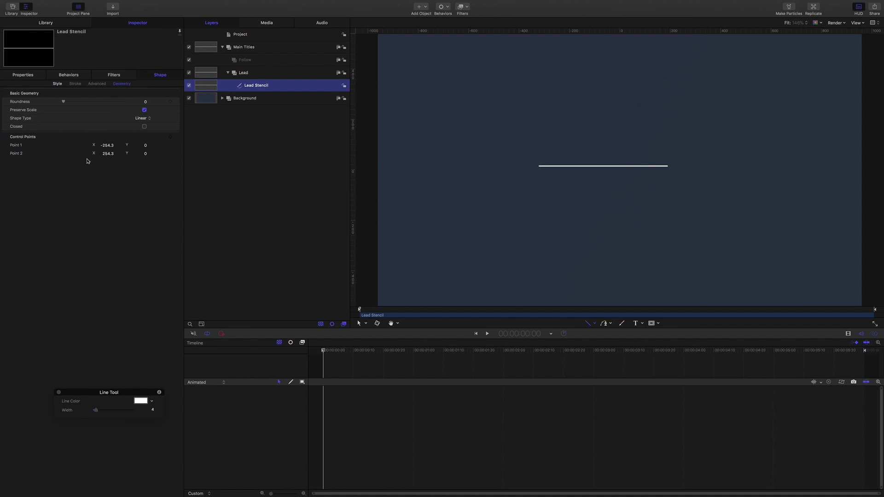
click(105, 147)
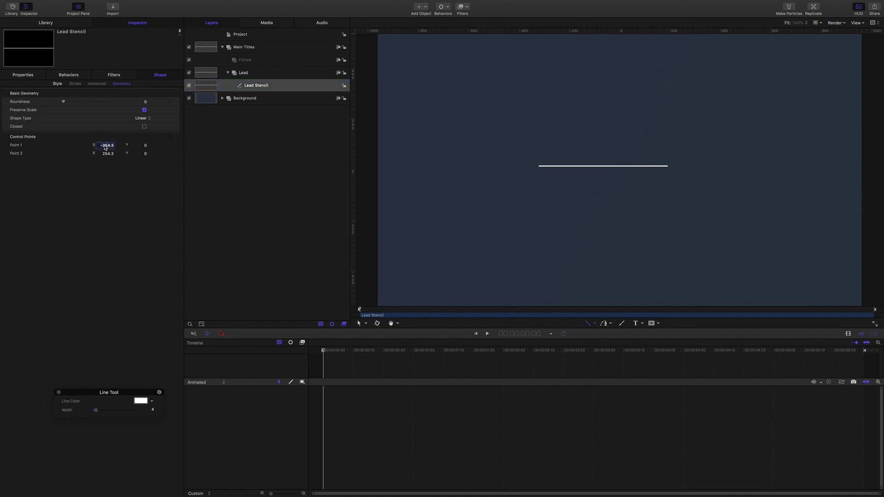
key(BackSpace)
key(Tab)
key(Tab)
text(422)
key(Return)
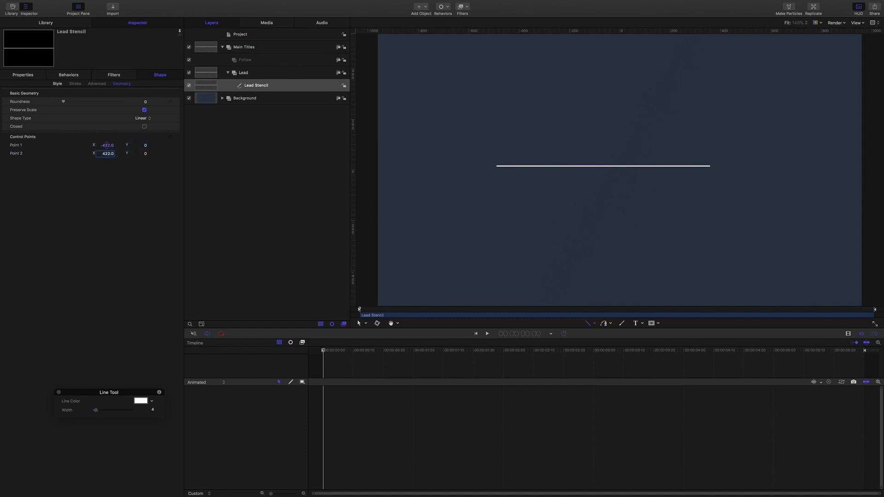
- Set the Lead Stencil's outline width to 164 and change both its start cap and end cap to None
click(57, 84)
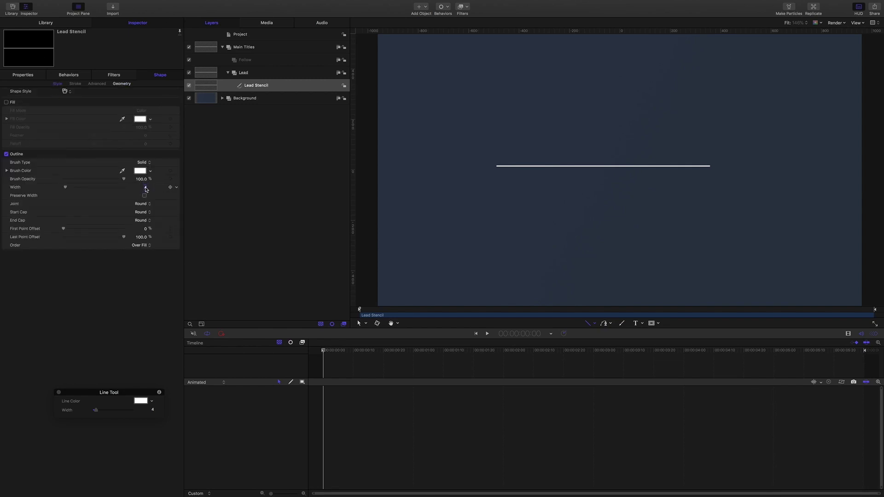
text(164)
key(Return)
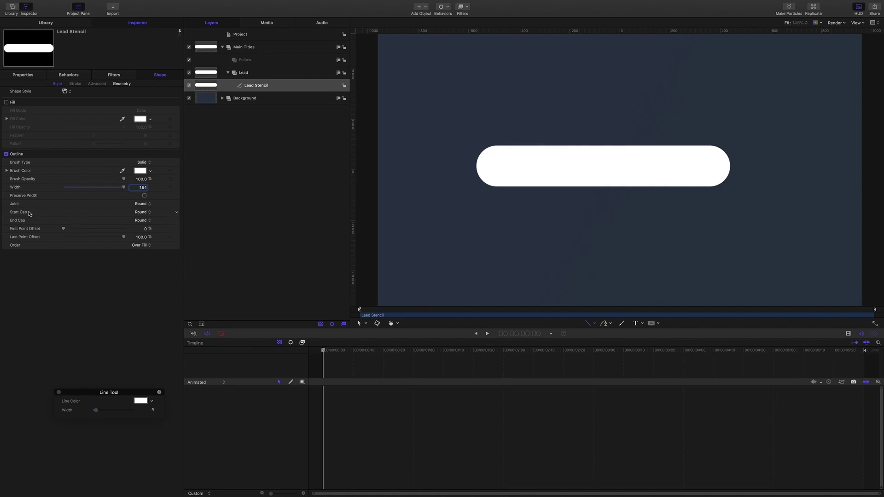
click(148, 216)
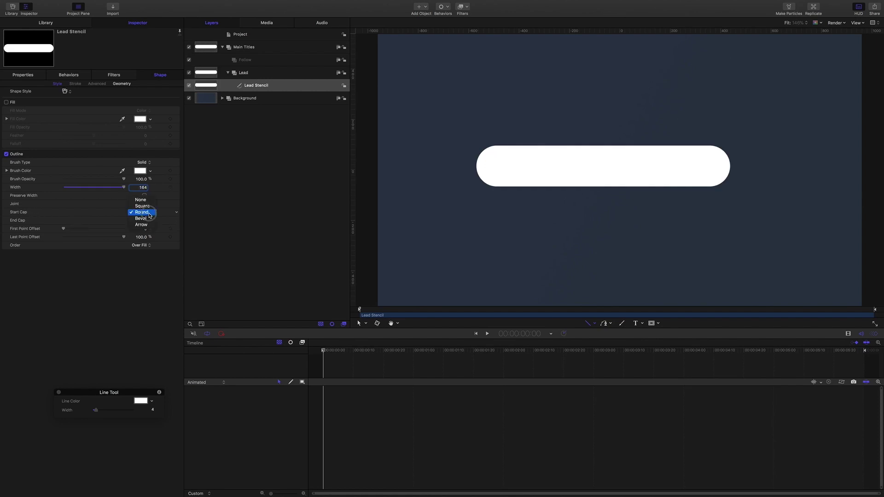
click(141, 200)
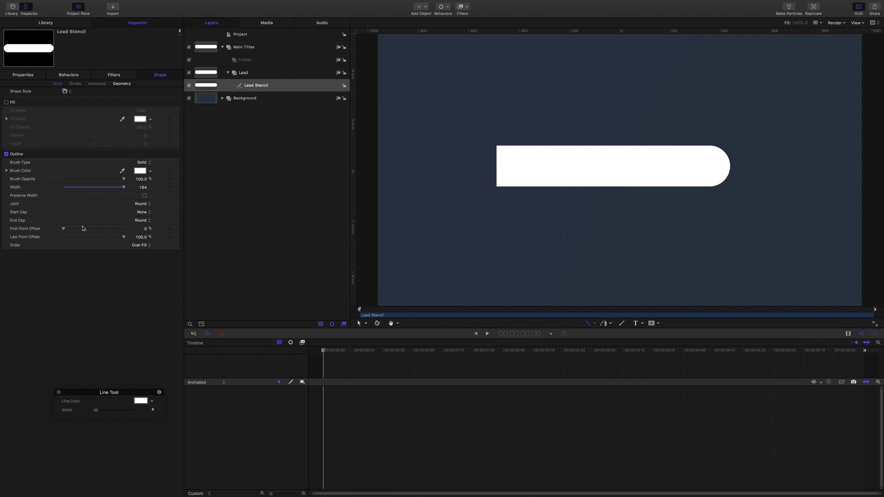
click(149, 222)
click(140, 207)
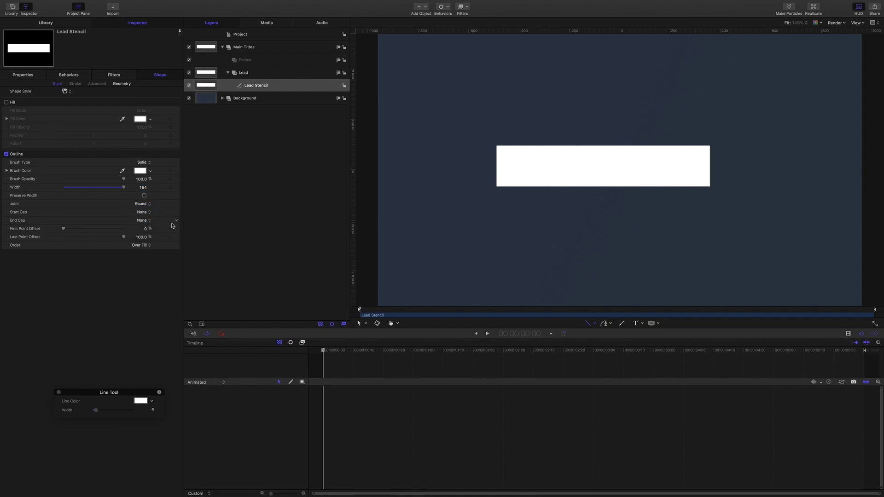
- Reset the Lead Stencil's Position so the shape sits at the canvas centre
click(24, 75)
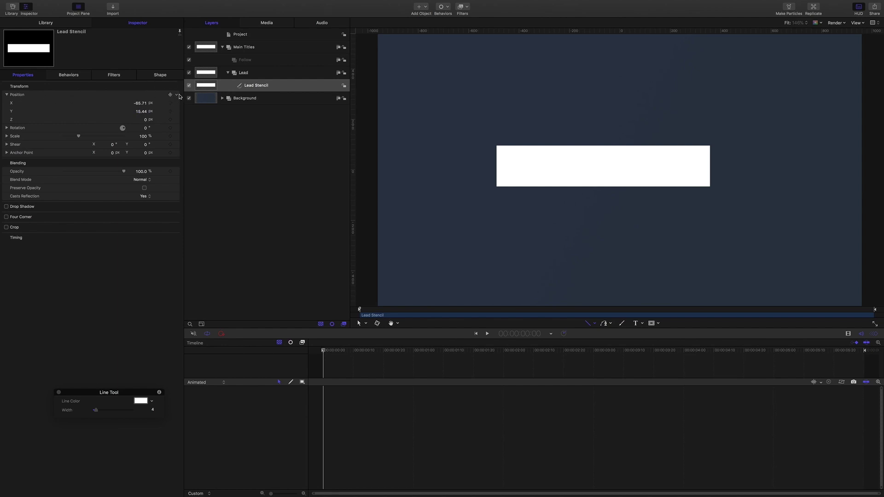
click(178, 97)
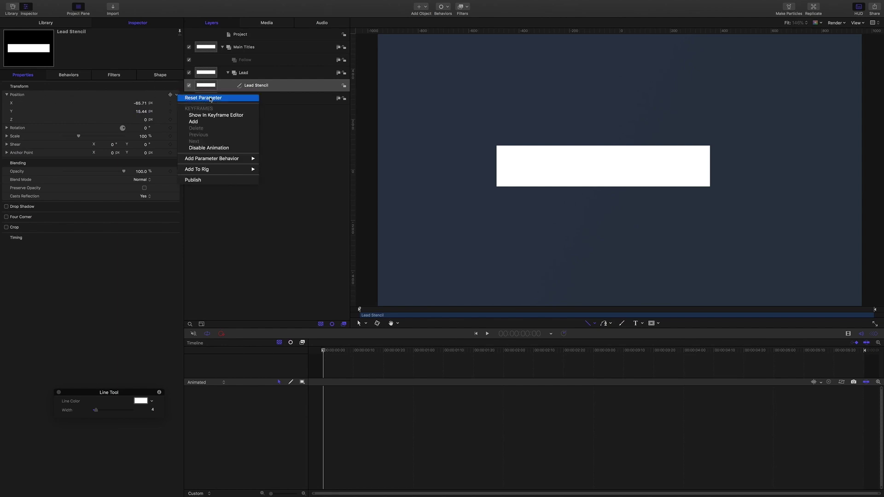
click(196, 95)
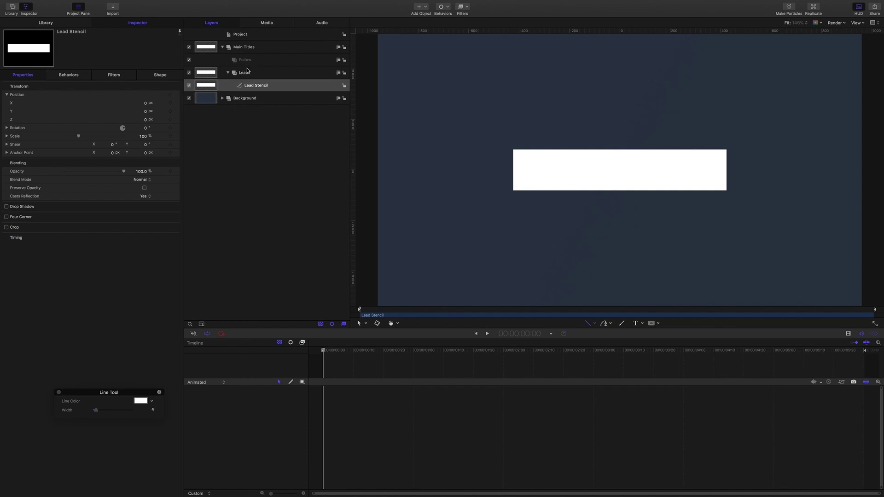
- Keyframe the Lead Stencil's Last Point Offset at 0% at the start of the timeline
click(161, 75)
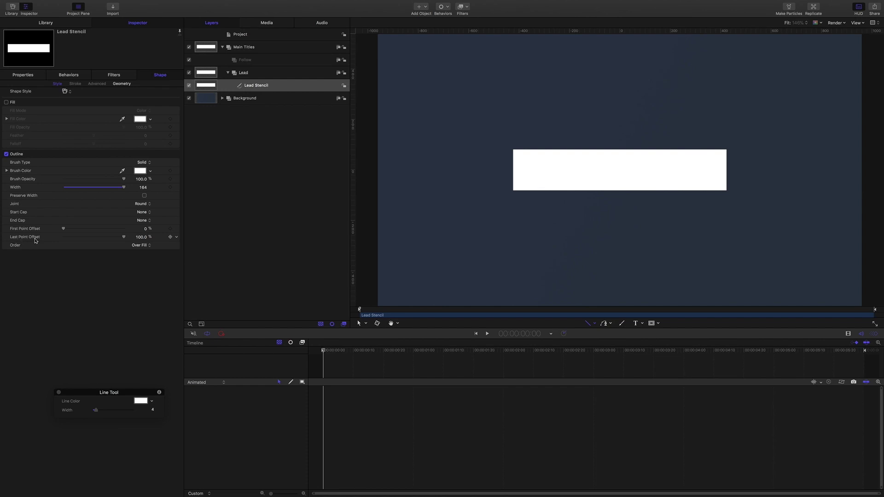
click(171, 237)
drag(123, 237, 4, 238)
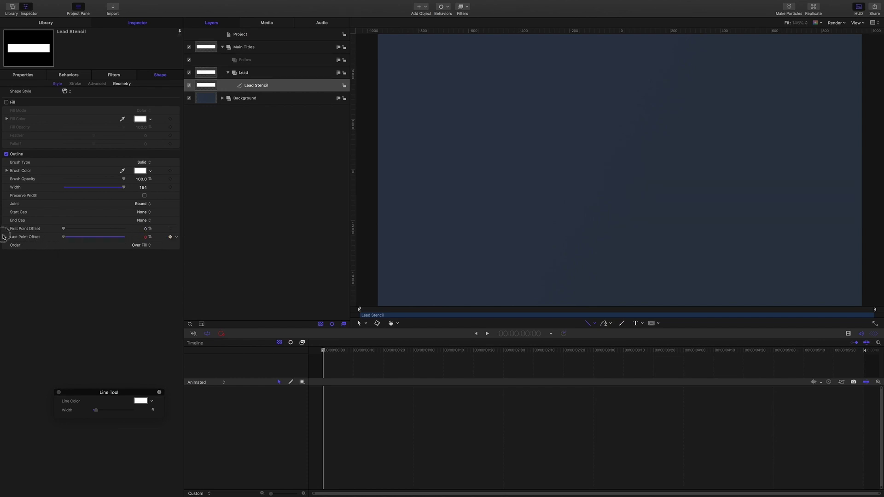
- Set the Lead Stencil's Last Point Offset to 42% at frame 20
click(532, 333)
text(20)
key(Return)
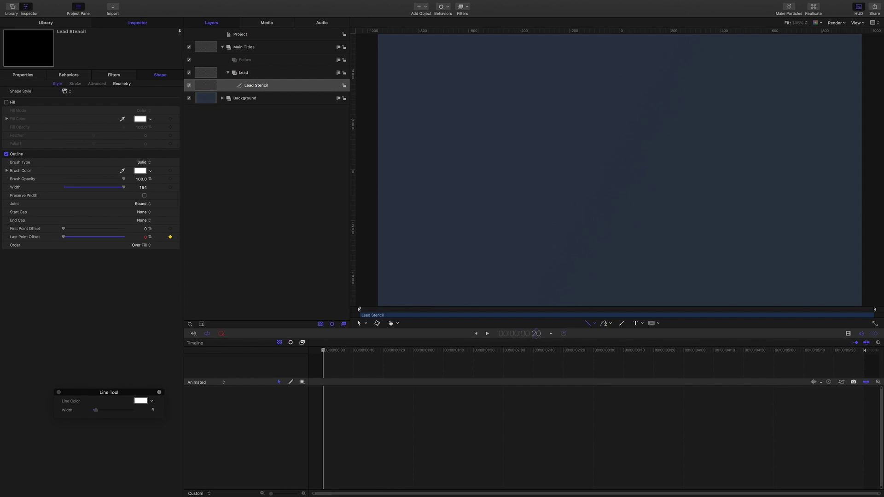
click(146, 238)
text(42)
key(Return)
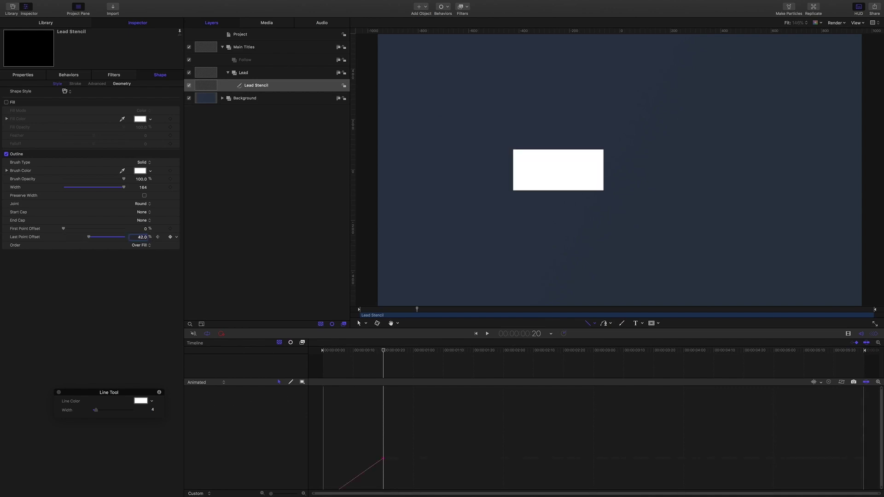
- Set the Lead Stencil's Last Point Offset to 100% at timecode 1:05
click(536, 333)
text(1:05)
key(Return)
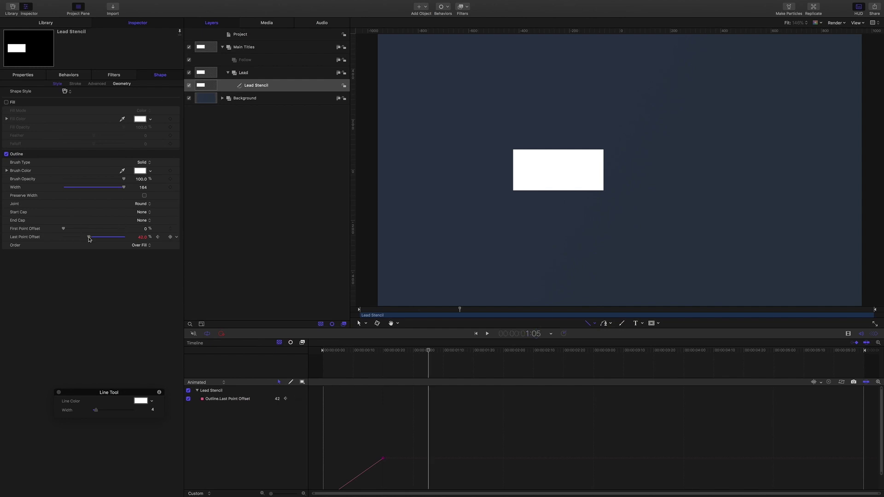
drag(89, 237, 165, 241)
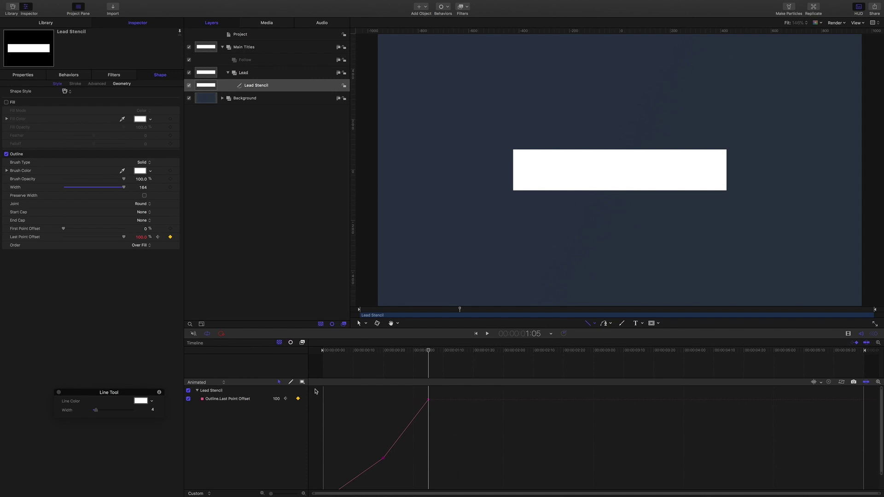
- Change the interpolation of all Last Point Offset keyframes to Bezier
drag(316, 390, 474, 476)
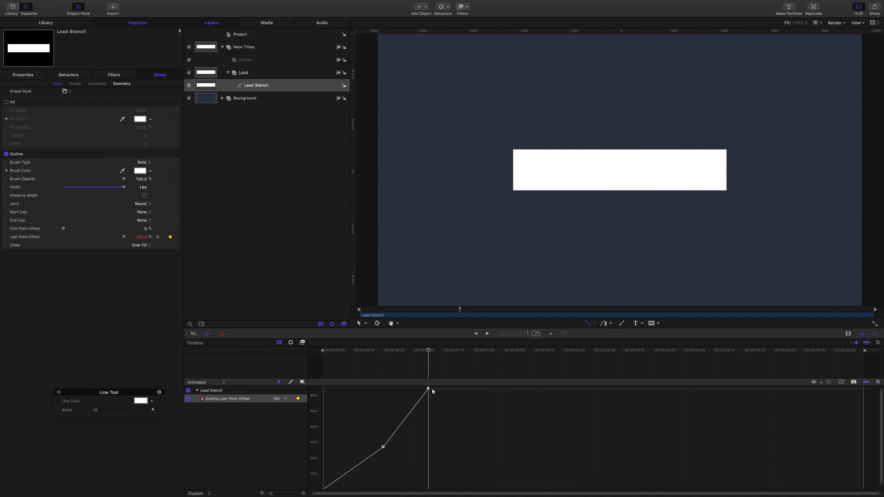
right_click(428, 390)
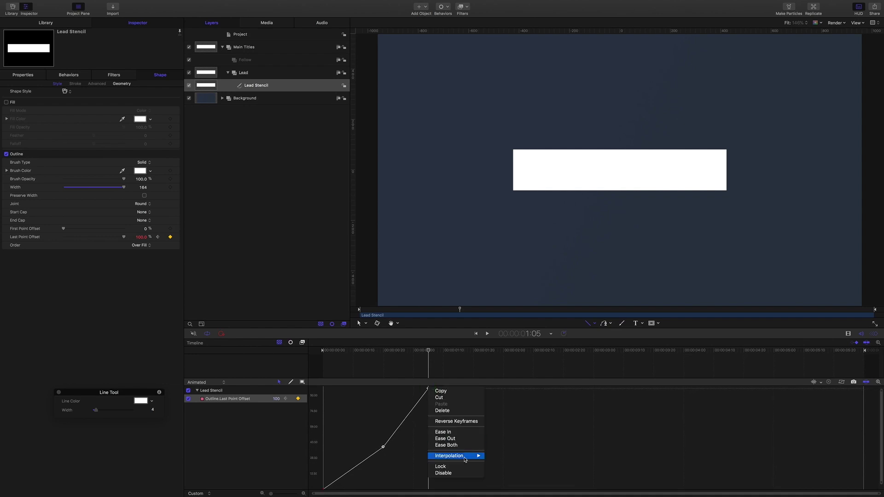
mouse_move(470, 456)
click(499, 469)
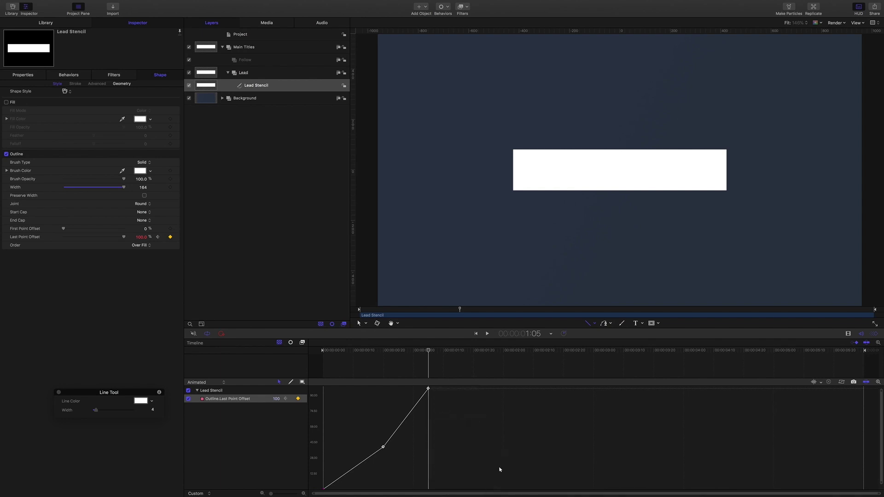
- Break the tangents of the three Last Point Offset keyframes so their handles move independently
right_click(413, 389)
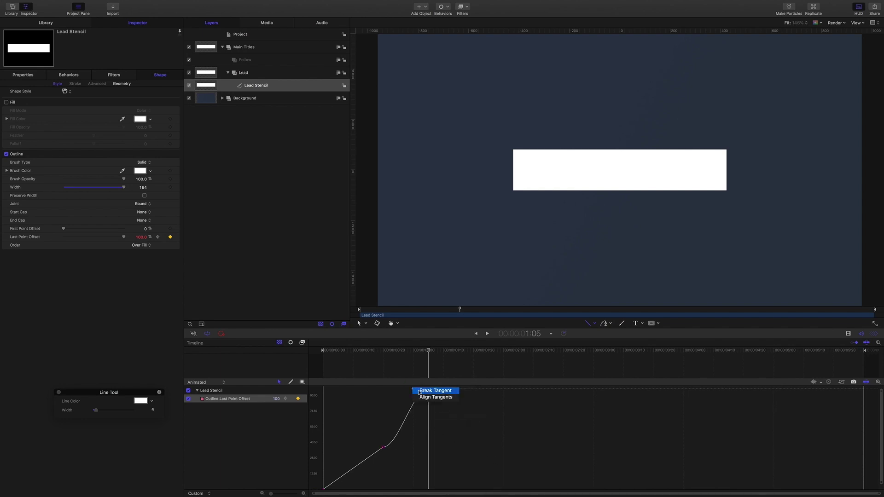
click(397, 408)
drag(368, 431, 413, 471)
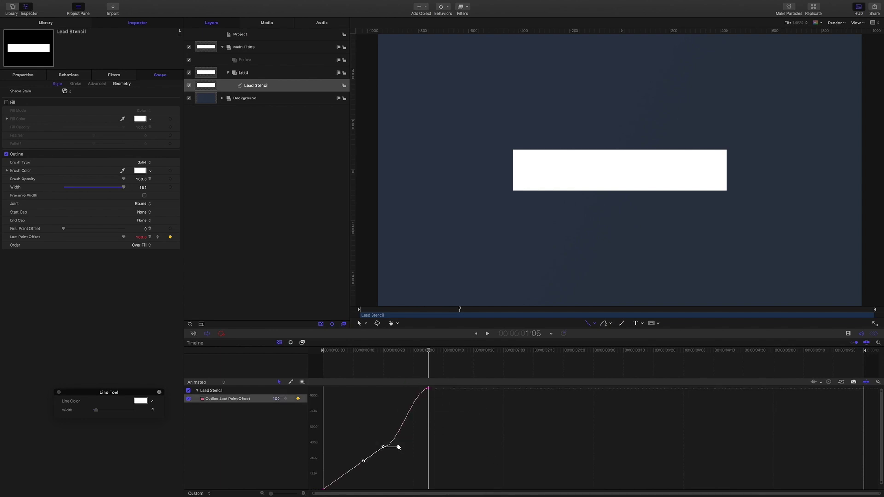
right_click(399, 447)
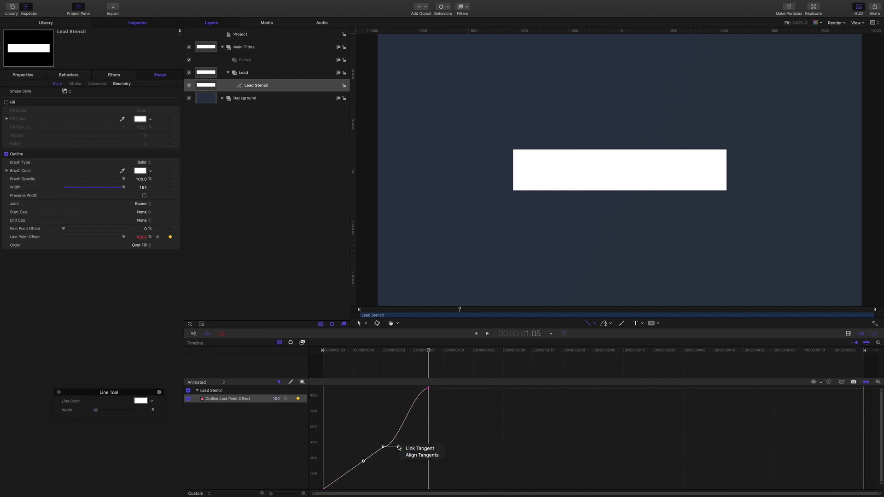
right_click(363, 461)
click(336, 467)
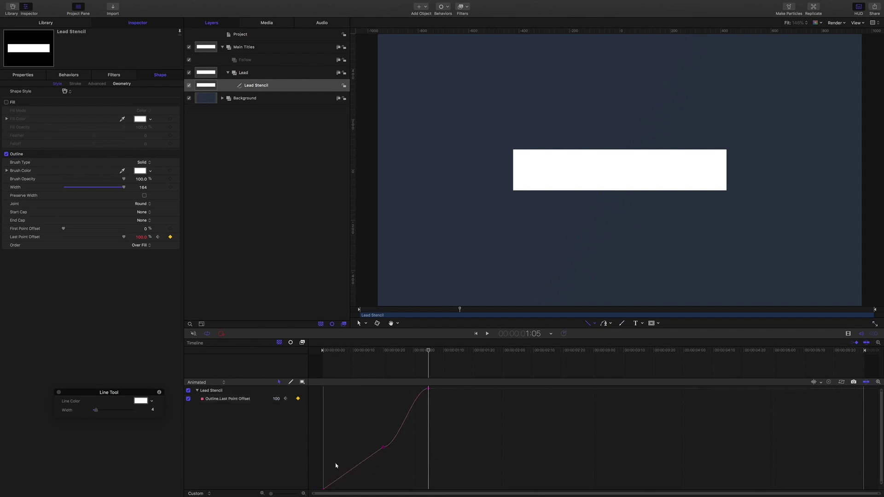
drag(337, 463, 315, 491)
right_click(344, 475)
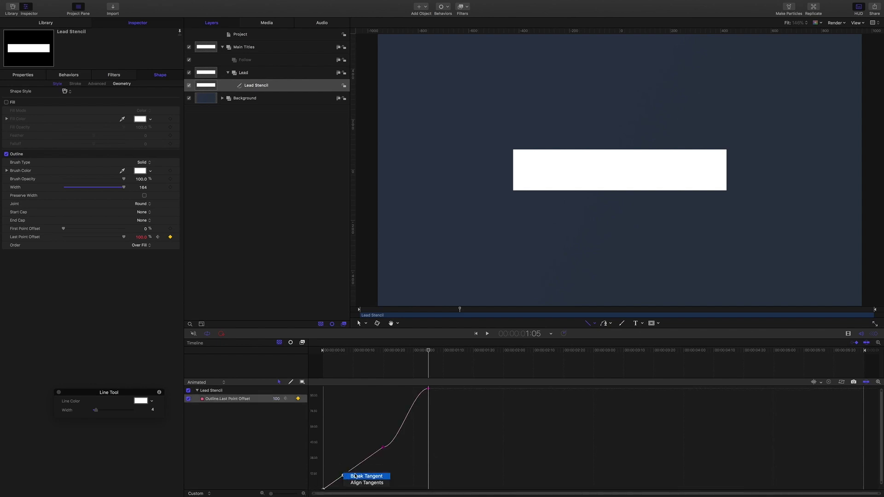
click(468, 464)
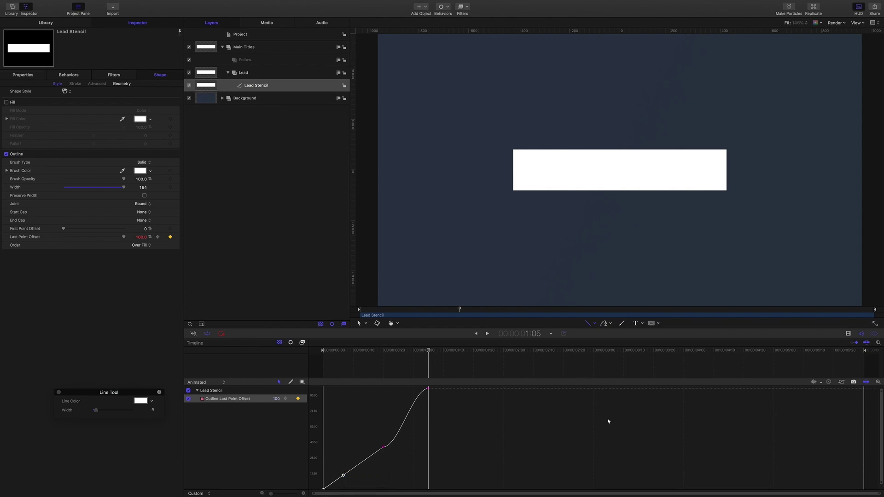
- Shape the Last Point Offset curve into a steep S, with a flat start, a near-vertical rise at the middle keyframe and a flat end
click(878, 383)
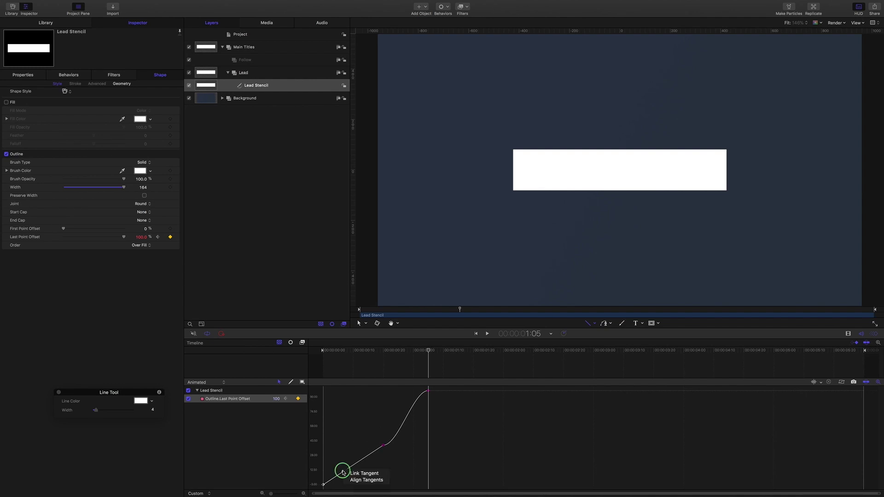
drag(344, 473, 365, 486)
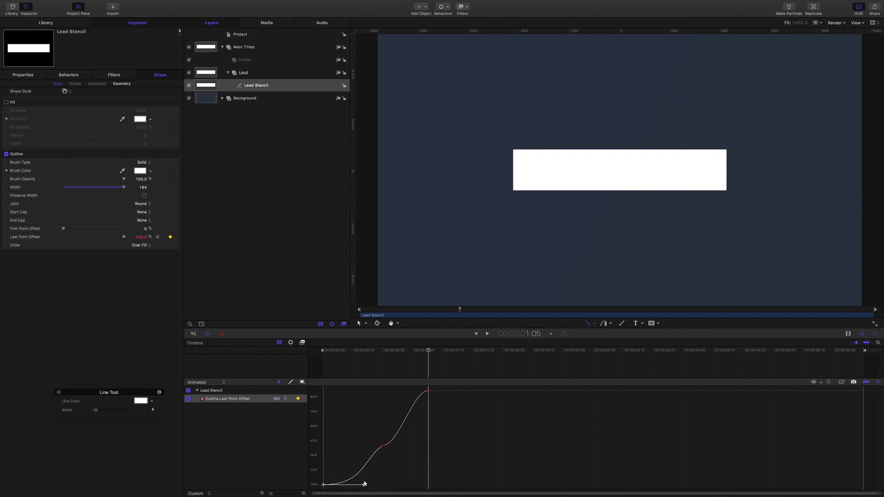
drag(365, 486, 377, 485)
drag(371, 433, 370, 400)
drag(386, 474, 382, 475)
click(342, 428)
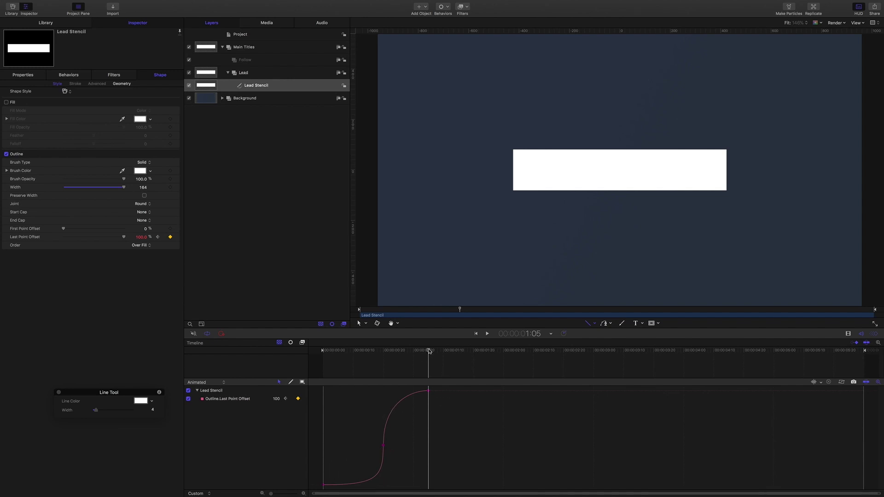
- Scrub through the stencil reveal and add a First Point Offset keyframe at 0% at timecode 1:06
mouse_move(429, 352)
mouse_down()
mouse_move(312, 356)
mouse_move(369, 363)
mouse_up()
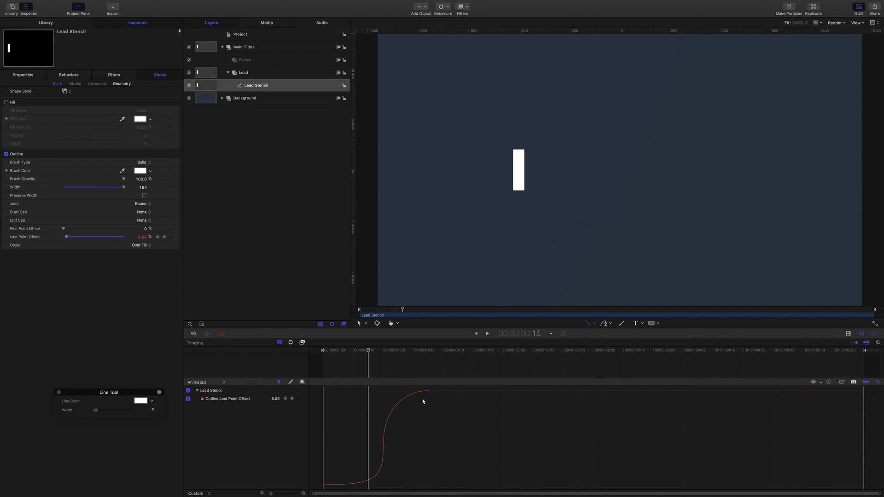
drag(368, 350, 430, 367)
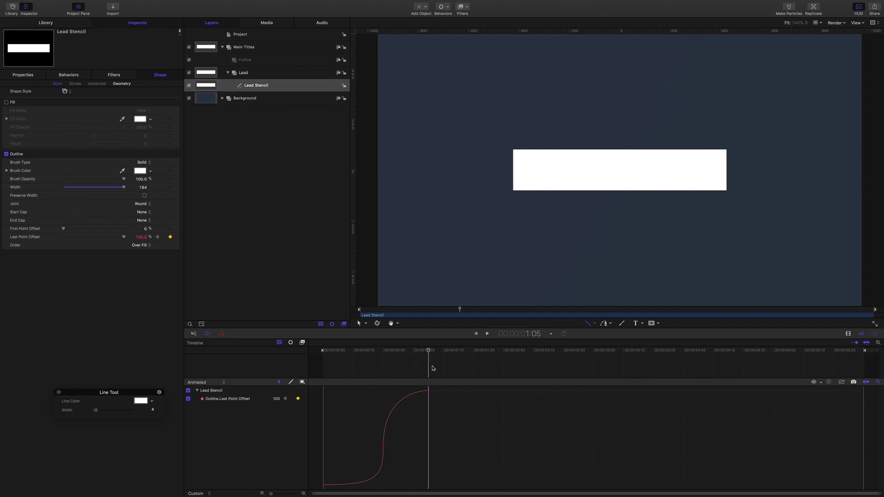
key(Right)
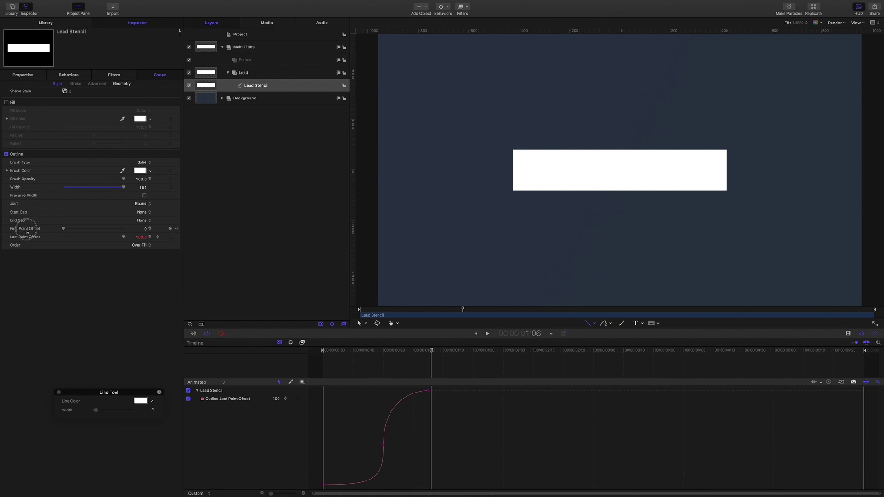
click(171, 229)
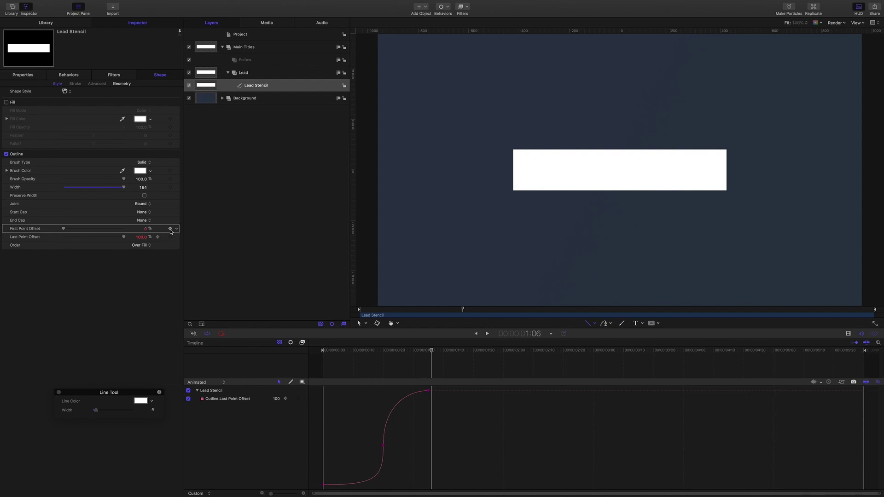
- Set the Lead Stencil's First Point Offset to 19% at timecode 1:19
click(532, 334)
text(119)
key(Return)
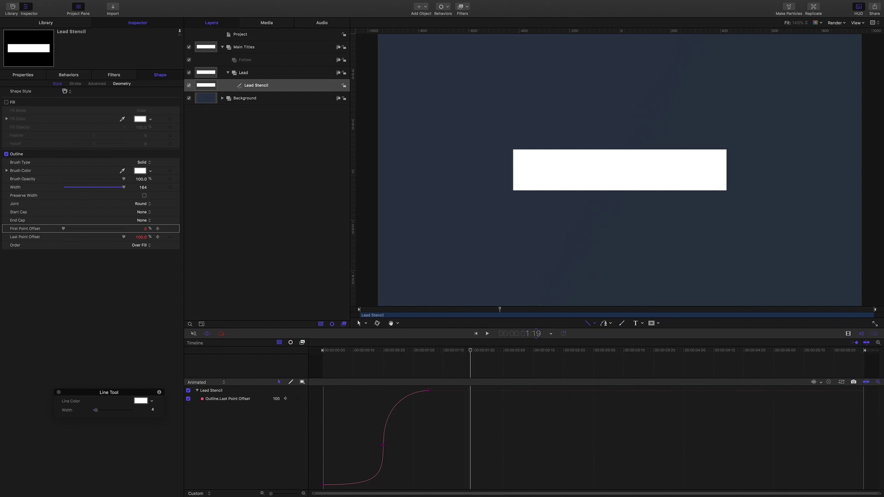
click(144, 230)
text(19)
key(Return)
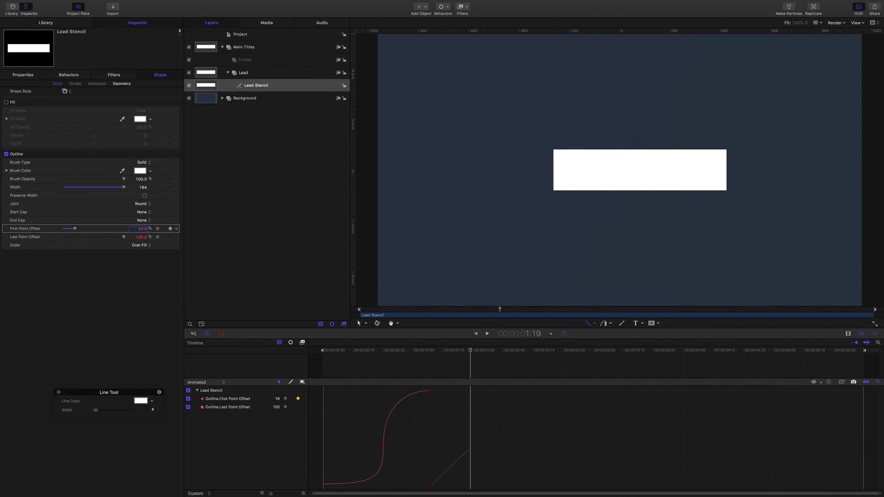
- Set the Lead Stencil's First Point Offset to 100% at timecode 2:11
click(532, 335)
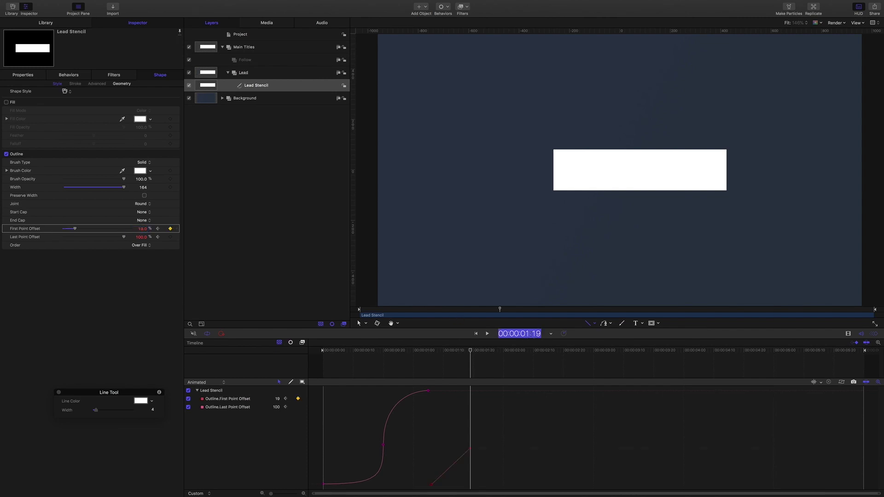
text(211)
key(Return)
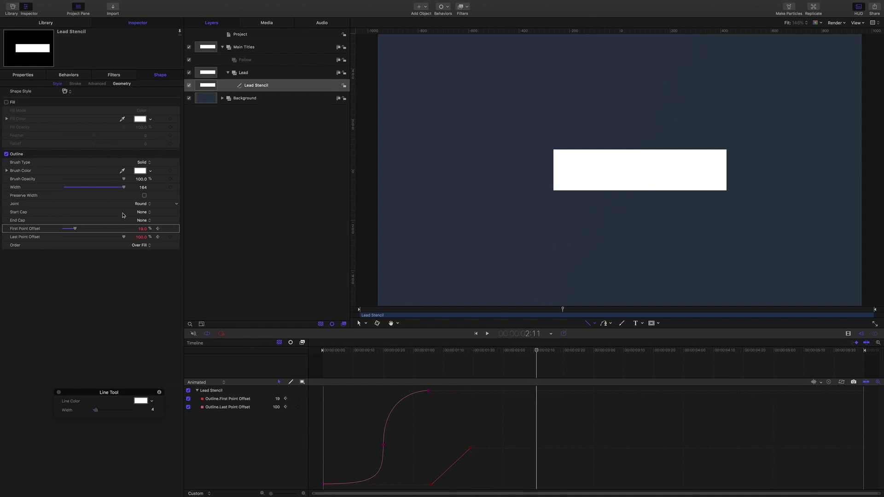
drag(142, 230, 169, 232)
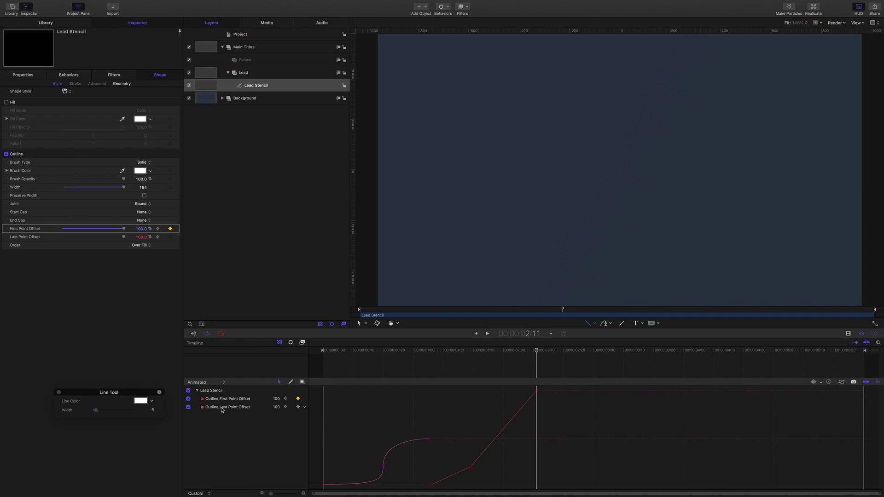
- Hide the Last Point Offset curve and change the interpolation of all First Point Offset keyframes to Bezier
click(189, 408)
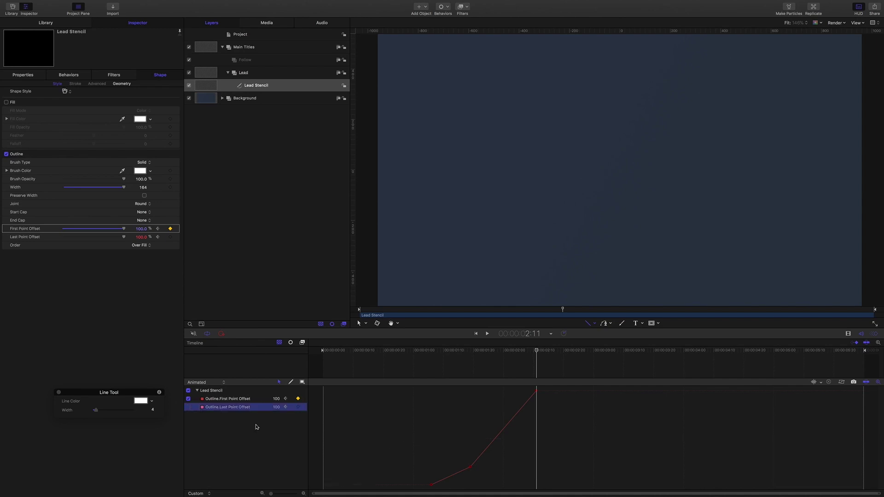
drag(385, 390, 594, 488)
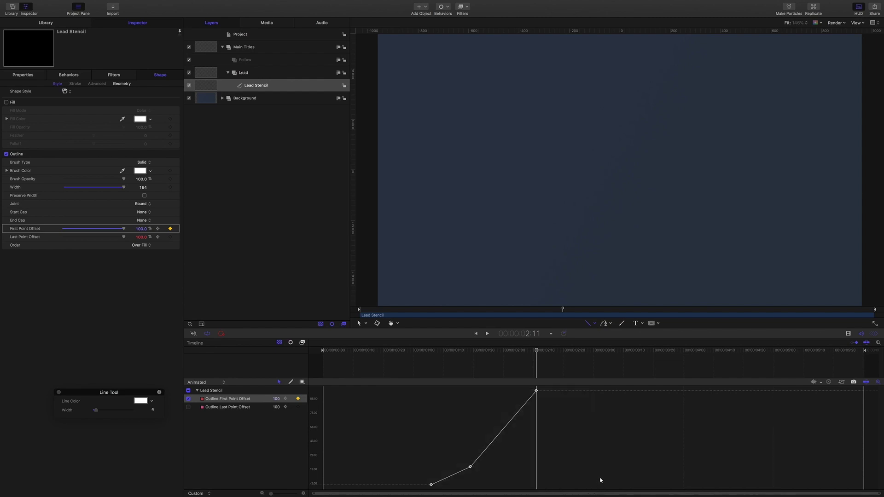
right_click(537, 391)
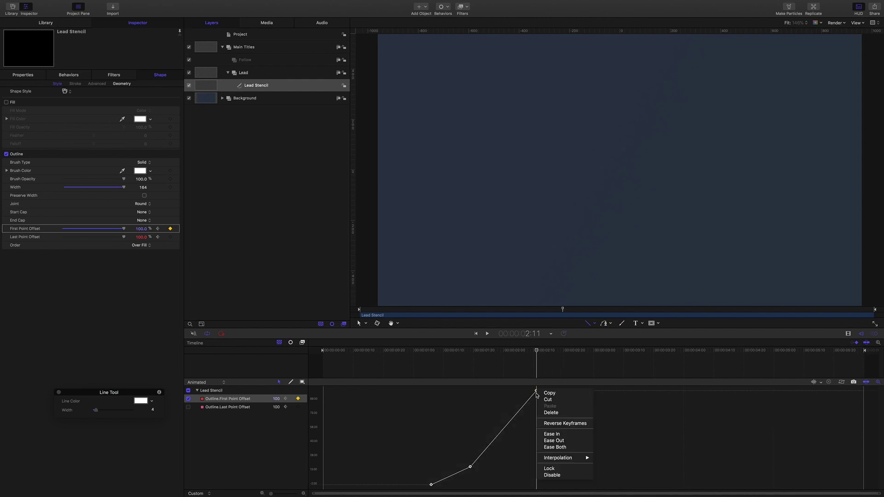
mouse_move(579, 459)
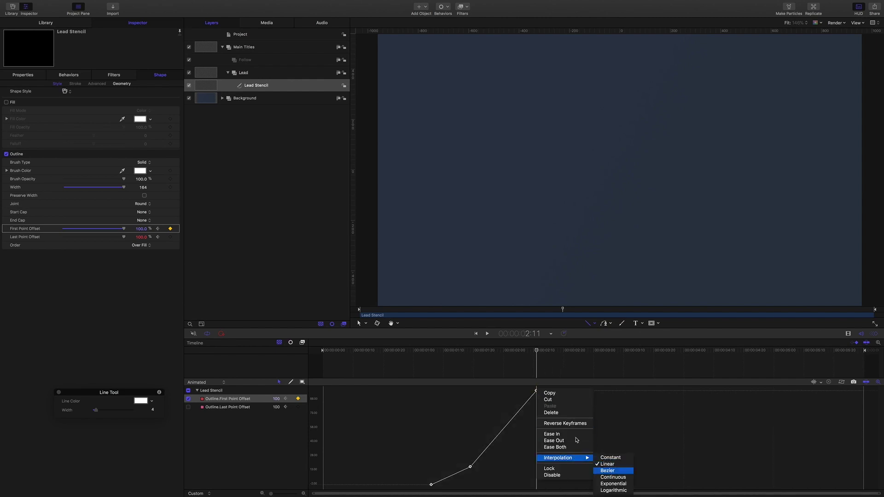
click(611, 472)
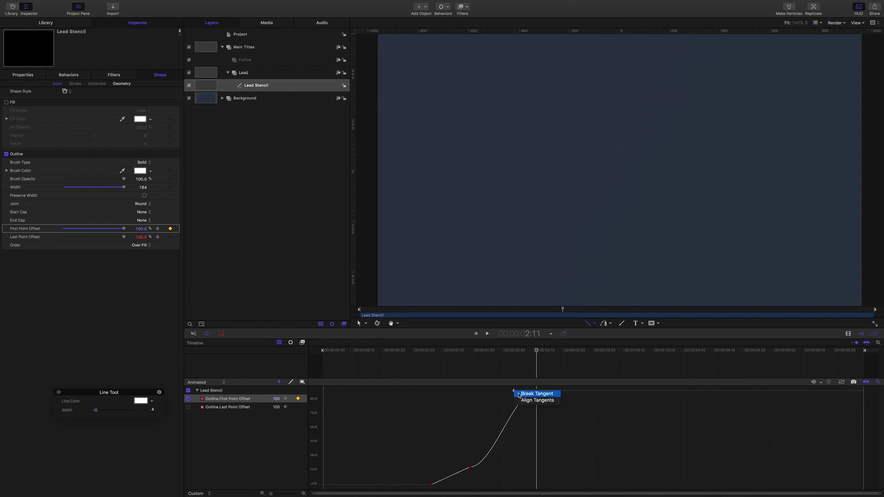
- Break the First Point Offset keyframes' tangents and reshape the curve to ease out of the first keyframe and rise vertically through the middle one
drag(460, 451, 497, 481)
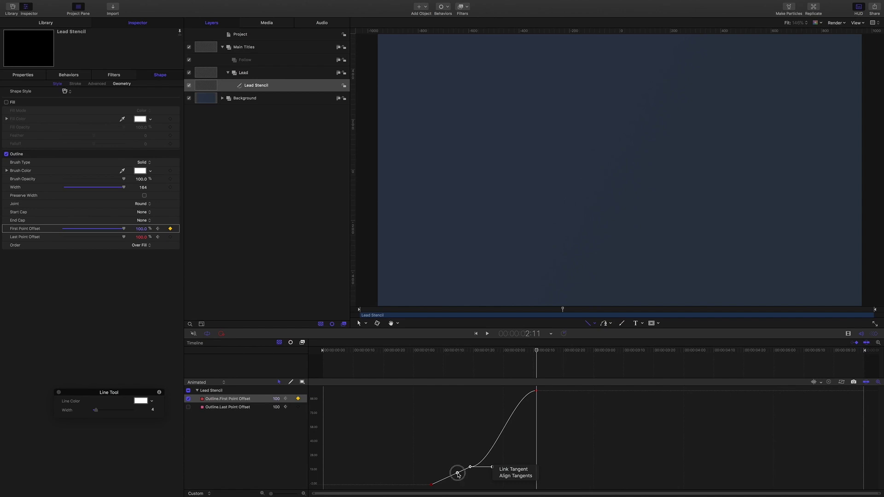
drag(416, 466, 443, 482)
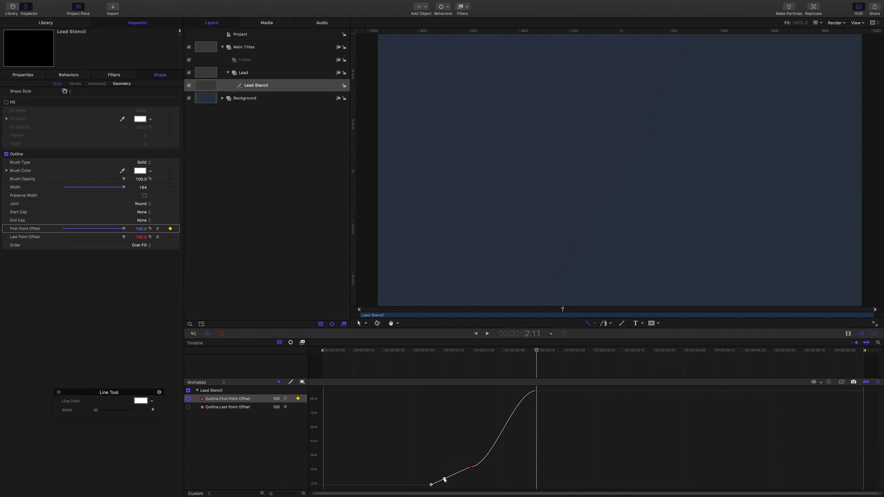
drag(445, 480, 460, 406)
click(418, 411)
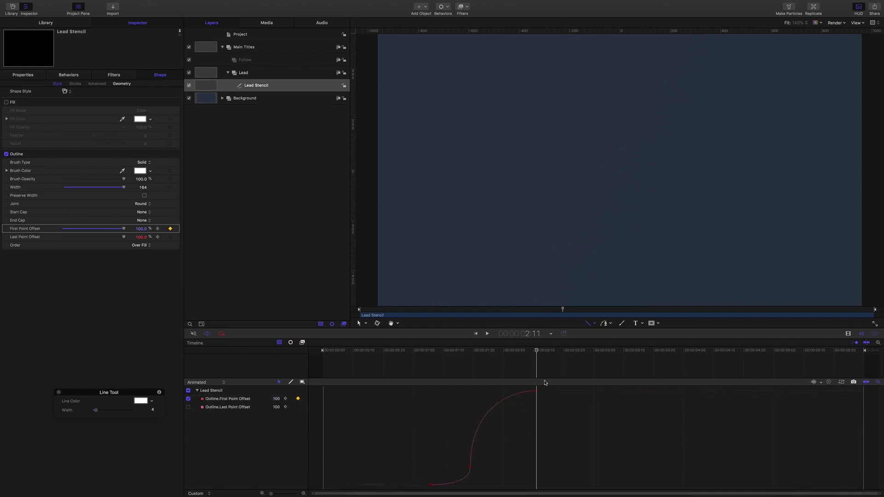
click(467, 452)
drag(470, 405, 470, 399)
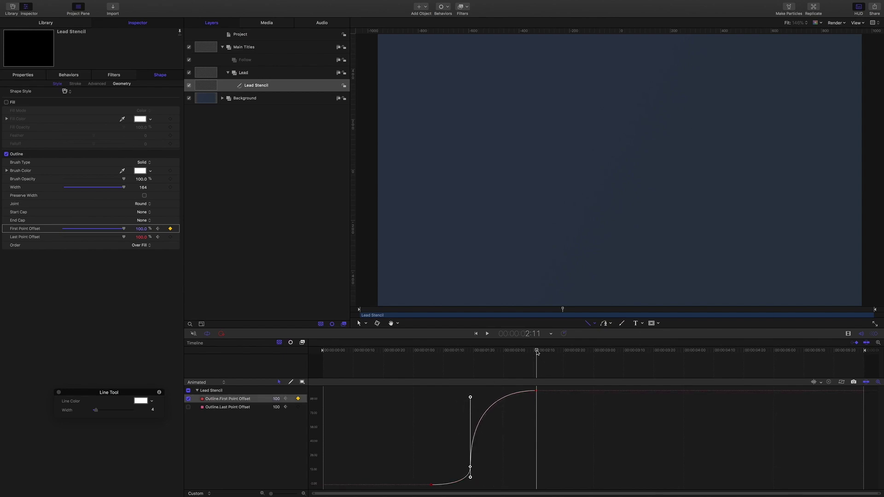
- Play the stencil animation twice from the start to check the eased reveal
drag(537, 351, 304, 364)
key(space)
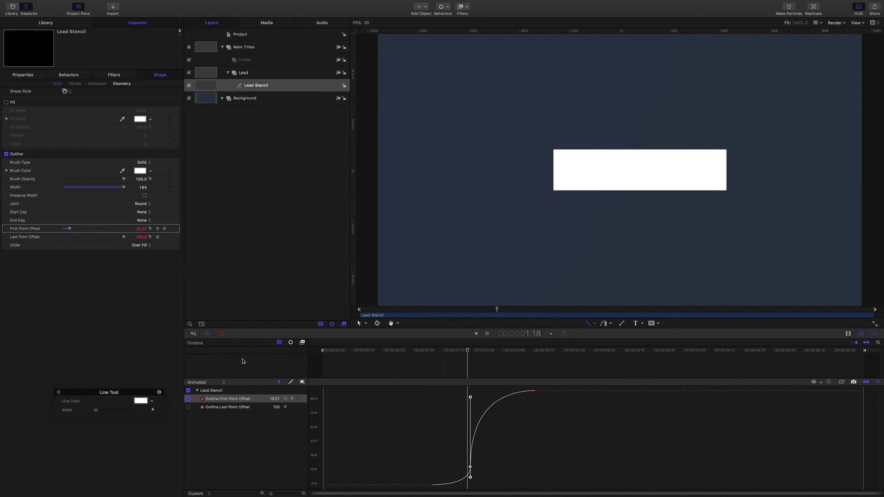
key(space)
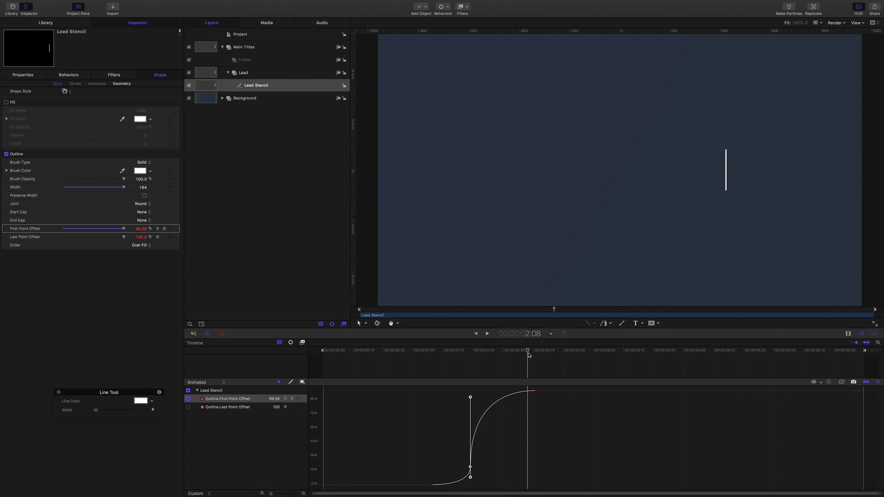
drag(528, 351, 302, 353)
key(space)
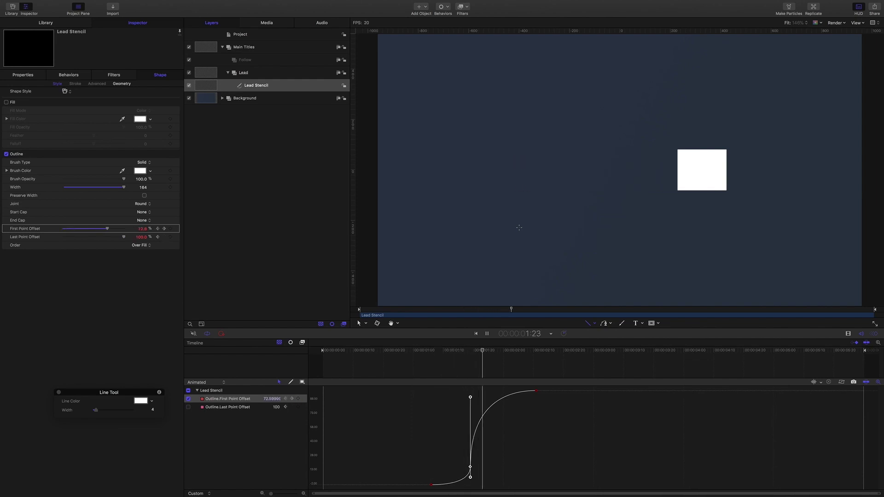
key(space)
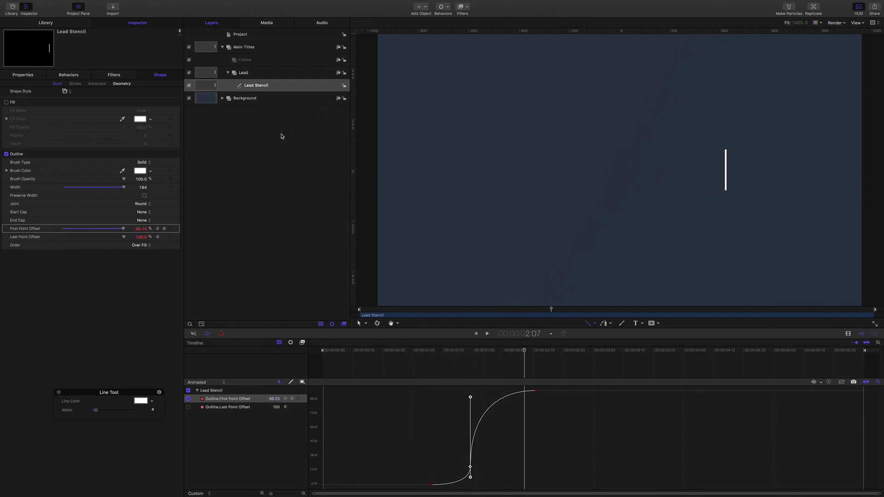
- Add the text "MOTION" to the Lead group, placed on the canvas below the stencil
click(244, 73)
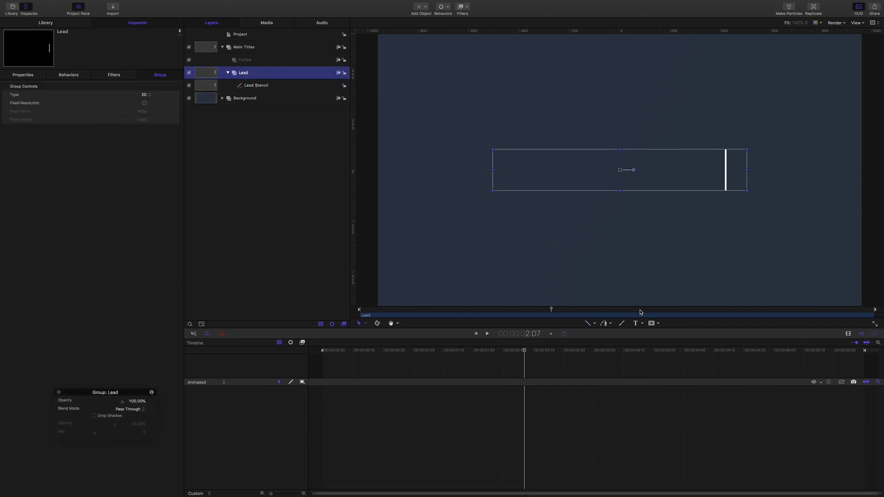
click(636, 324)
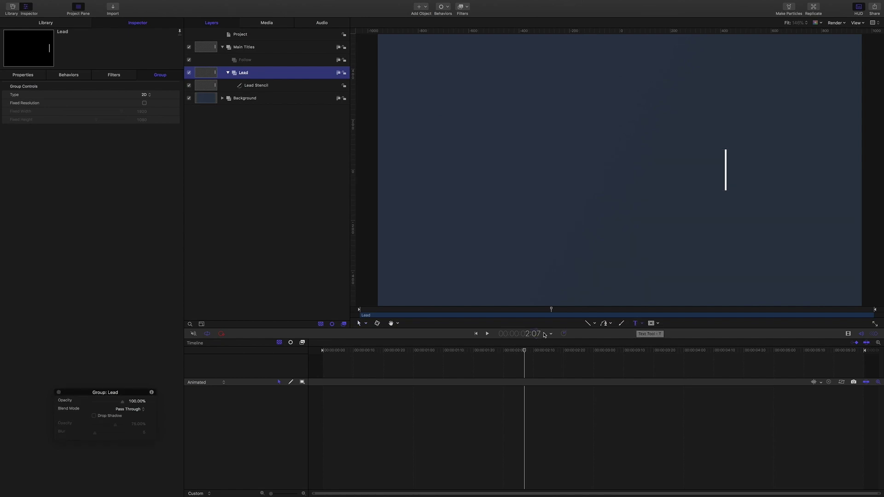
click(606, 238)
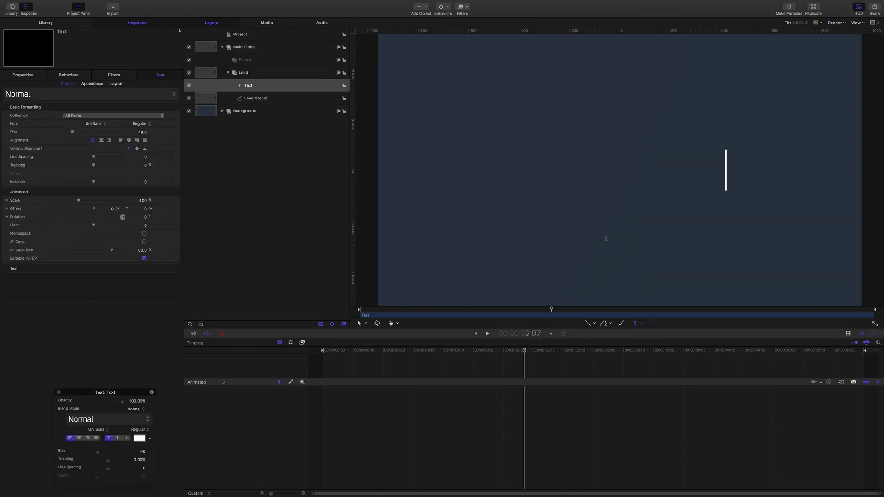
text(MOTION)
key(Escape)
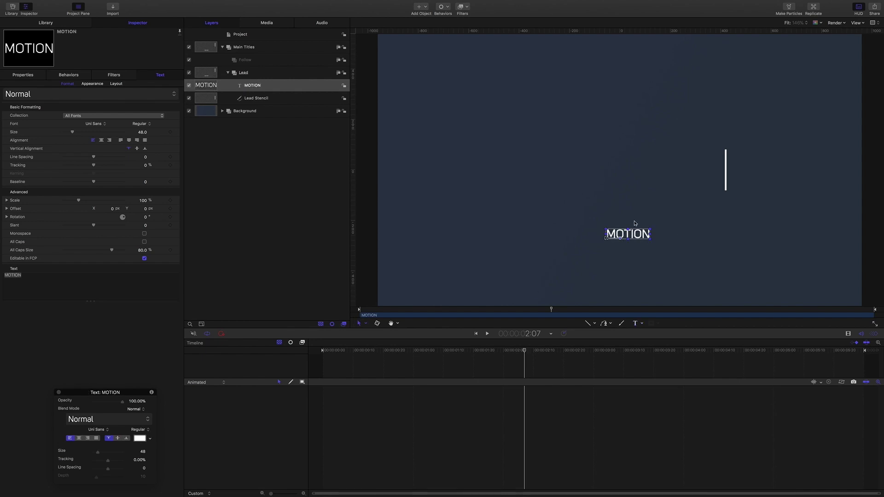
- Format the MOTION text with centre alignment, size 150 and the Uni Sans Heavy CAPS typeface
click(102, 140)
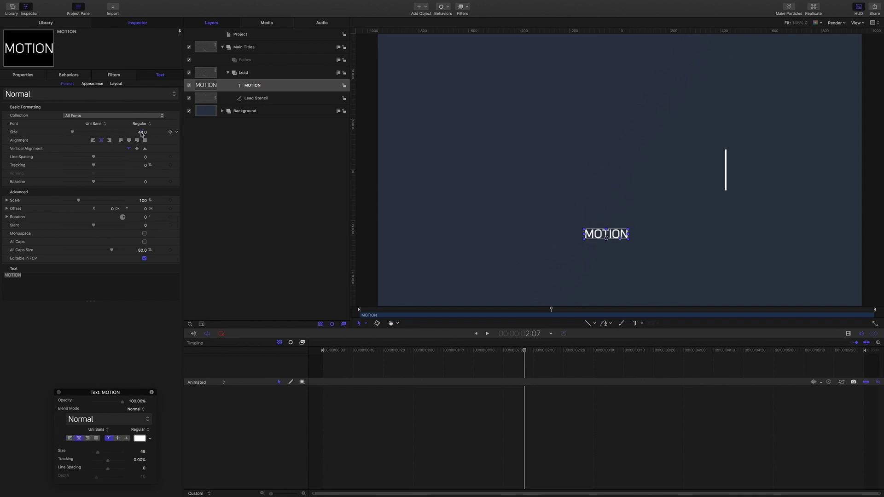
text(150)
key(Return)
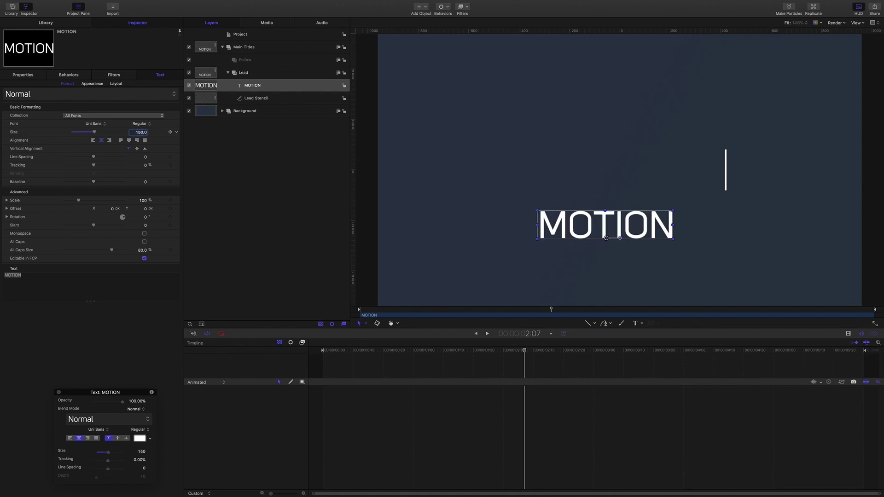
click(149, 125)
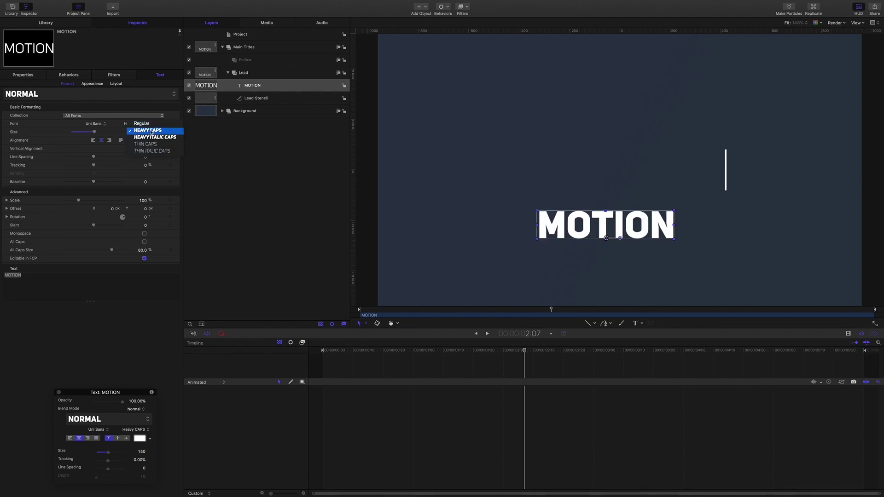
click(149, 131)
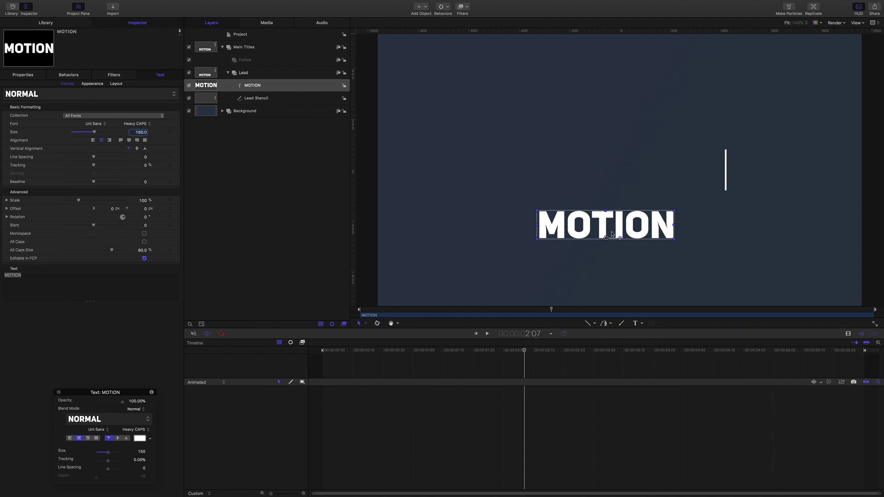
- Go to frame 20 and set the MOTION text's Y position to -53.41 px, level with the stencil
click(529, 334)
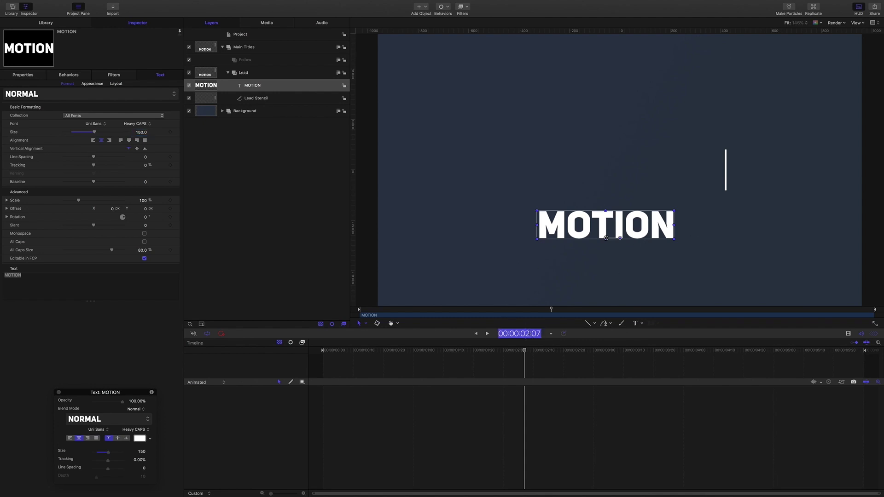
text(20)
key(Return)
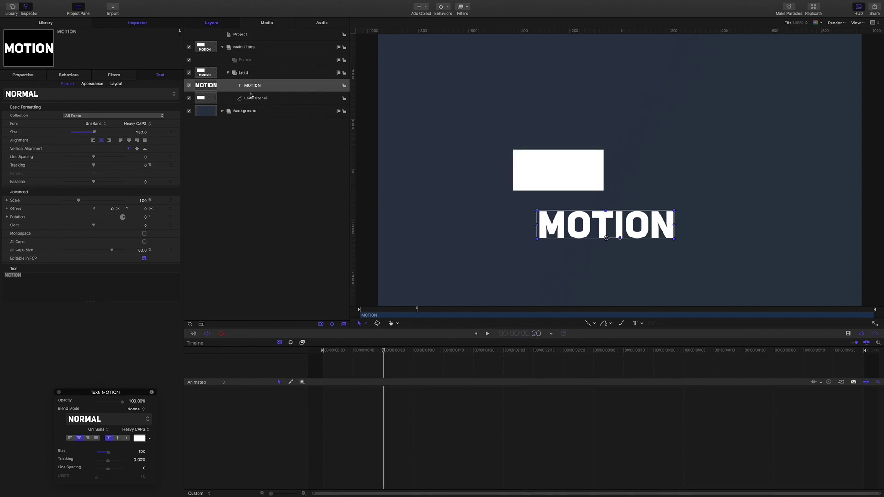
click(22, 76)
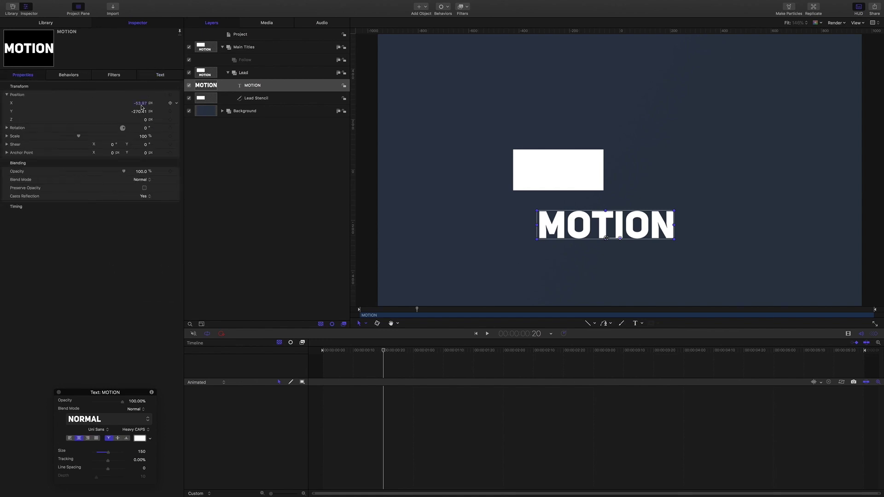
drag(141, 113, 139, 114)
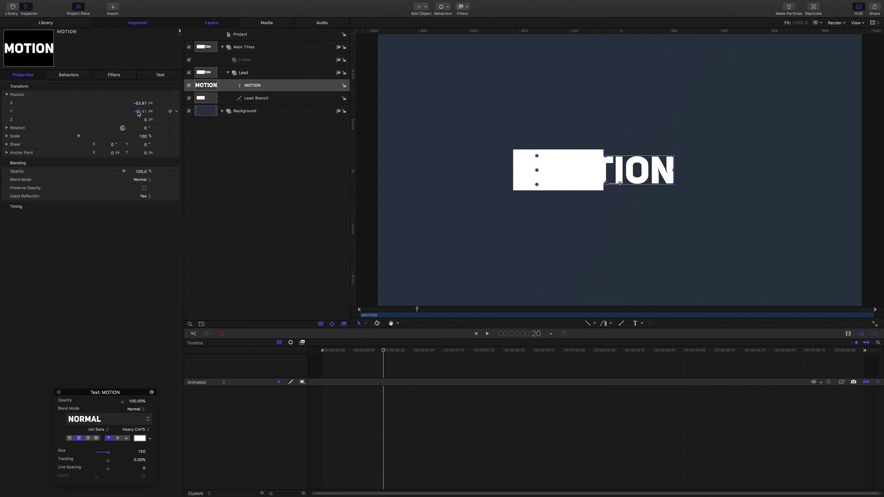
- Set the MOTION text's X position to 350 px and add a keyframe for it at frame 20
click(140, 103)
text(350)
key(Return)
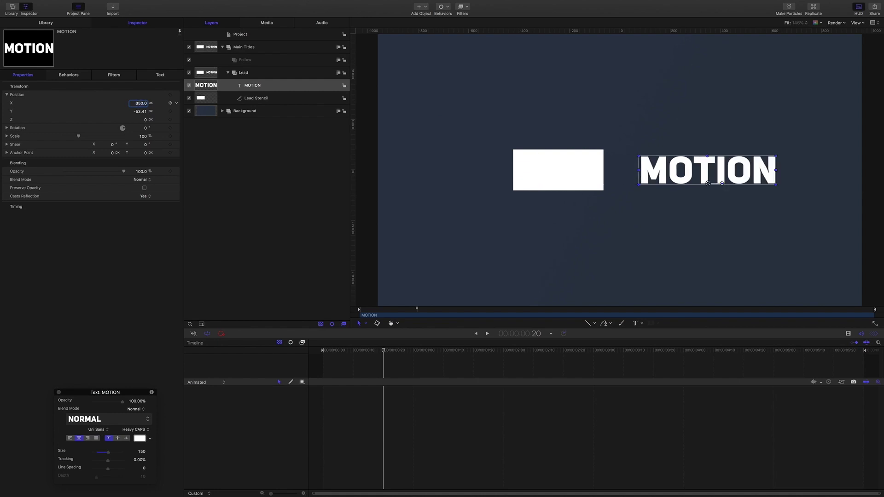
click(170, 104)
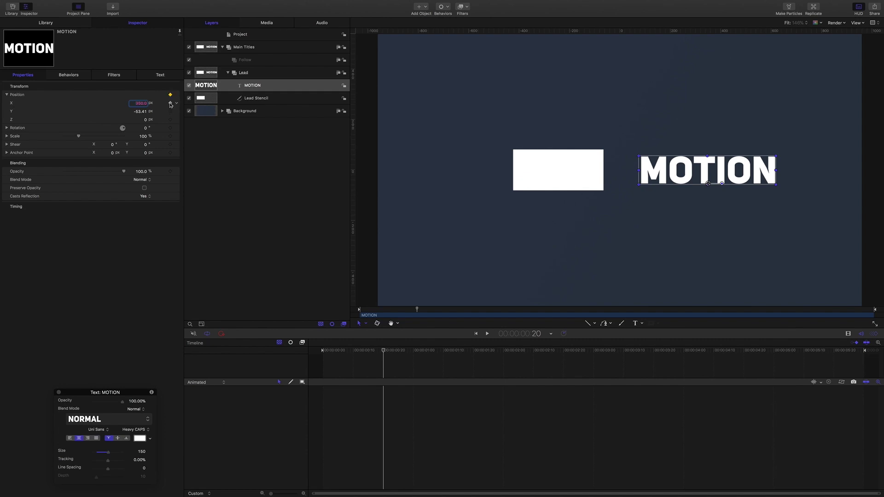
- Set the MOTION text's X position to 0 px at timecode 2:20
click(537, 336)
text(220)
key(Return)
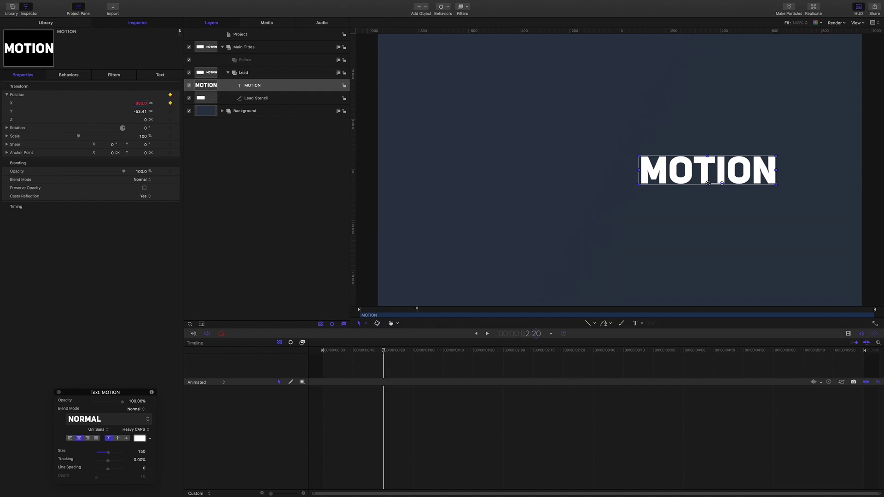
click(142, 103)
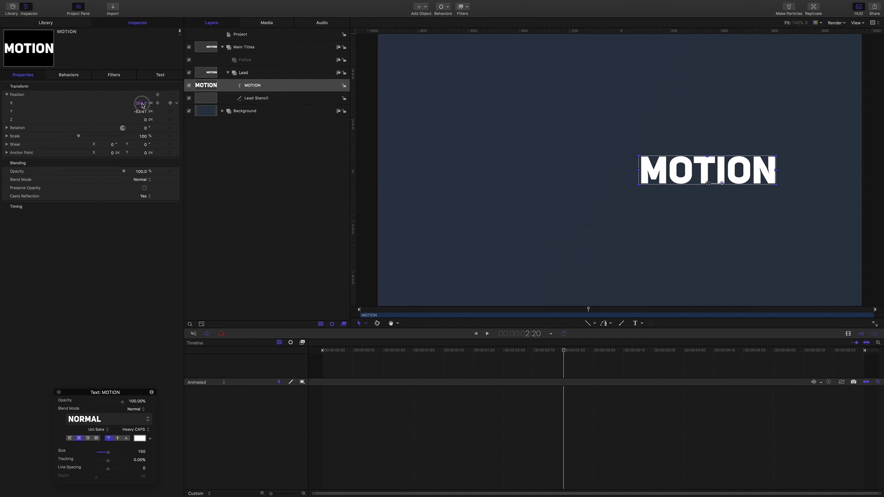
text(0)
key(Return)
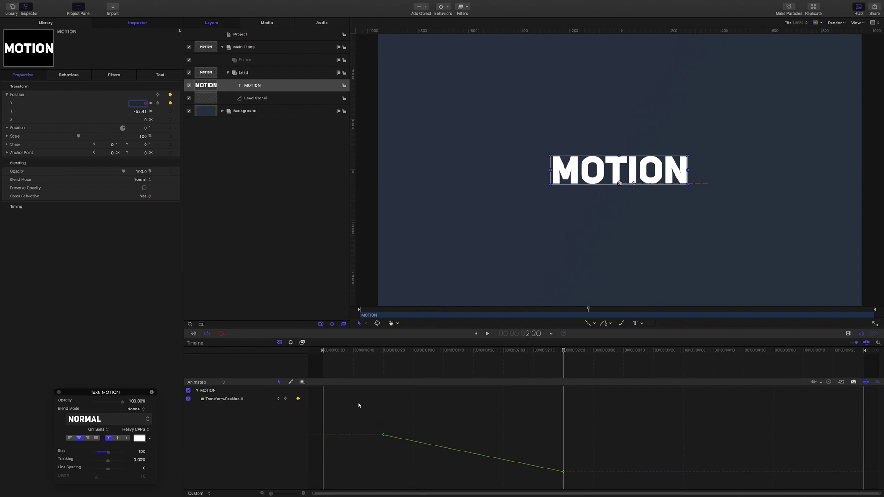
- Make the MOTION text's Position X keyframes Bezier, break their tangents and level the last keyframe's incoming handle
drag(371, 407, 581, 482)
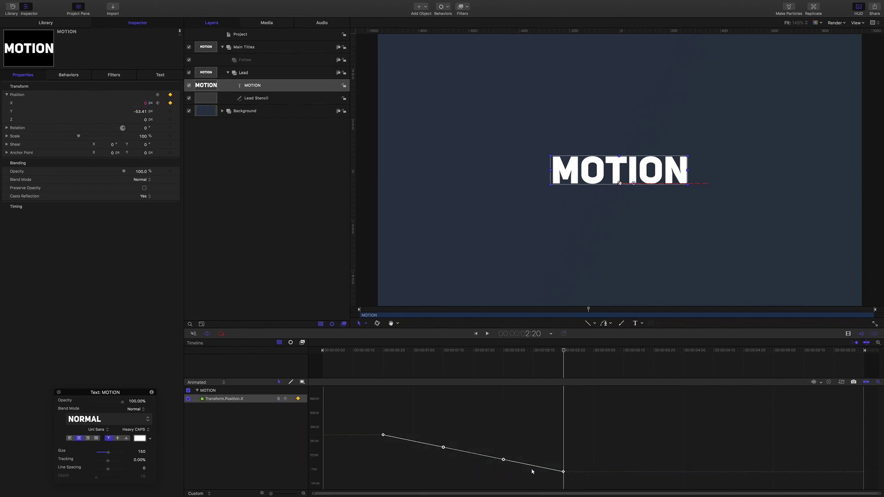
right_click(444, 447)
click(453, 449)
click(565, 469)
drag(565, 469, 535, 485)
right_click(504, 461)
click(480, 471)
drag(504, 460, 503, 471)
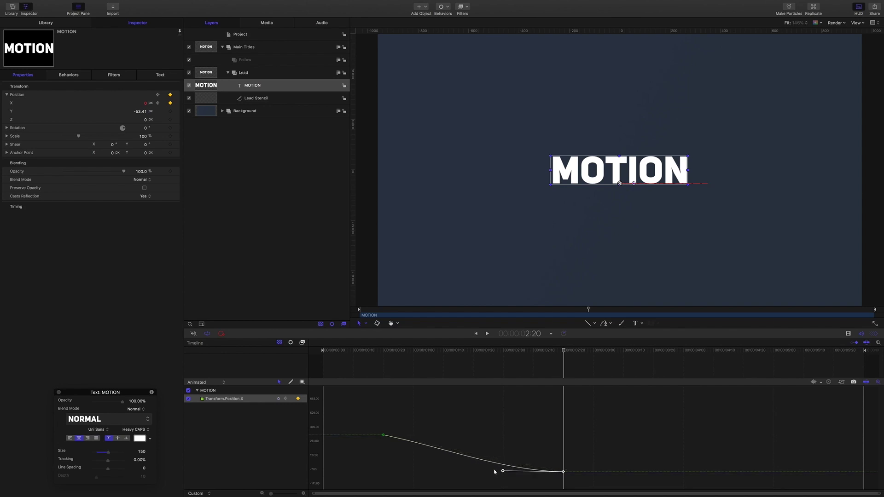
- Pull the first Position X keyframe's handle straight down to the last keyframe's level, with the curve fitted in the Keyframe Editor
drag(369, 423, 377, 468)
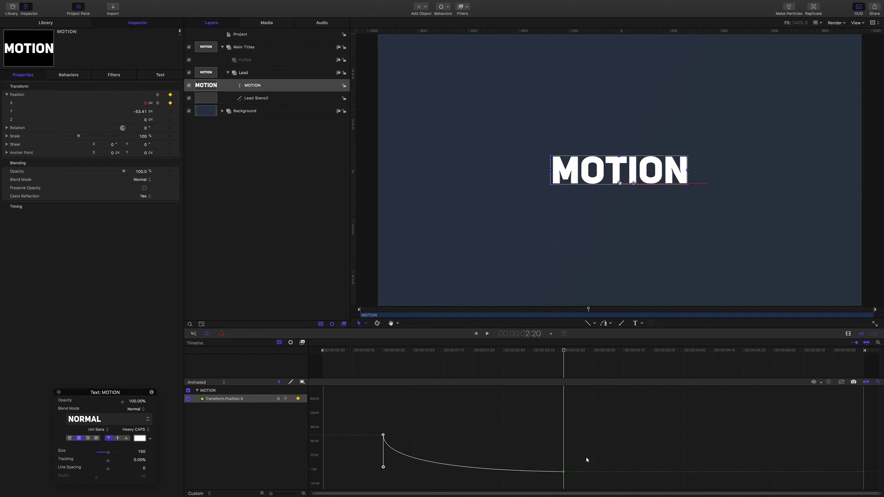
click(843, 383)
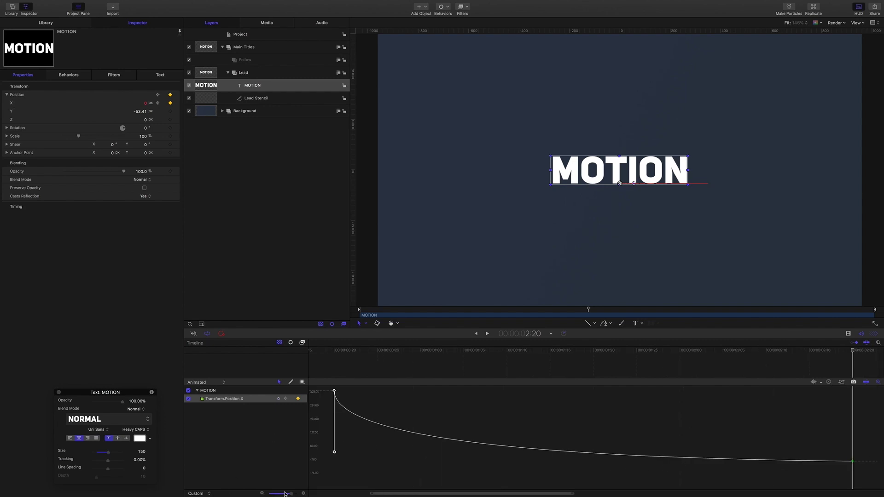
drag(285, 495, 252, 488)
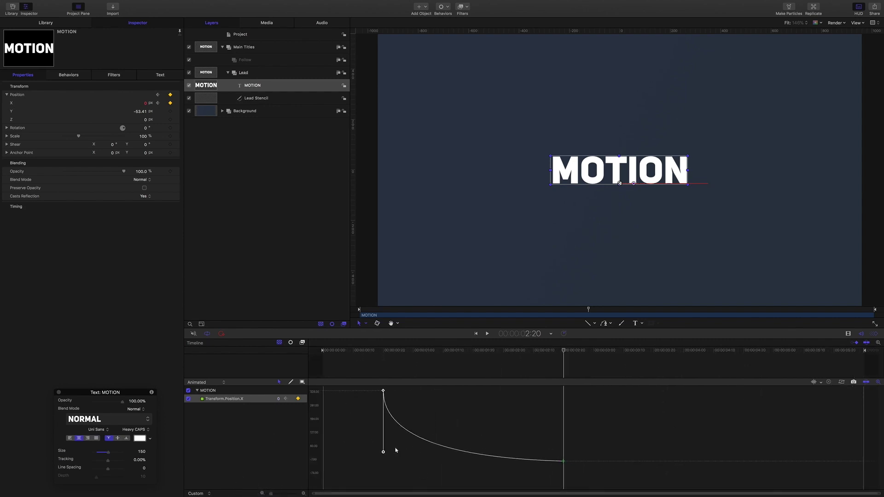
drag(384, 454, 378, 464)
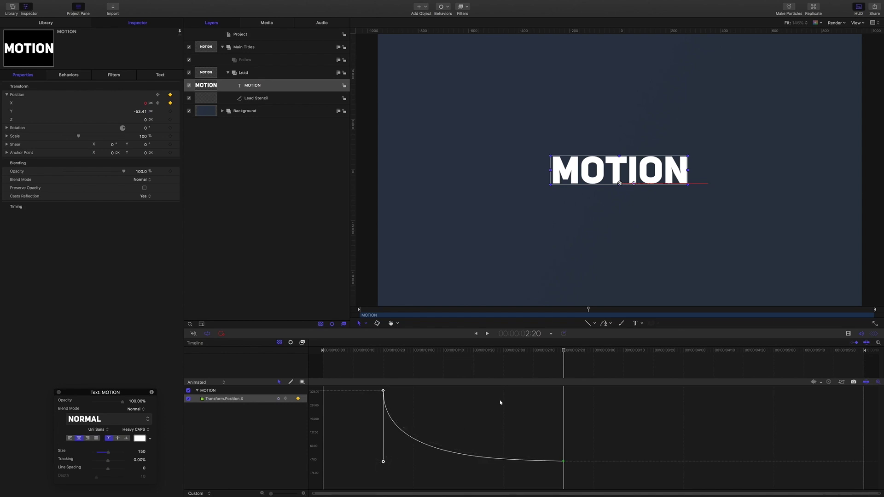
- Play the MOTION slide-in from frame 16, lower the first Position X keyframe's handle slightly and return to frame 19
drag(563, 353, 371, 365)
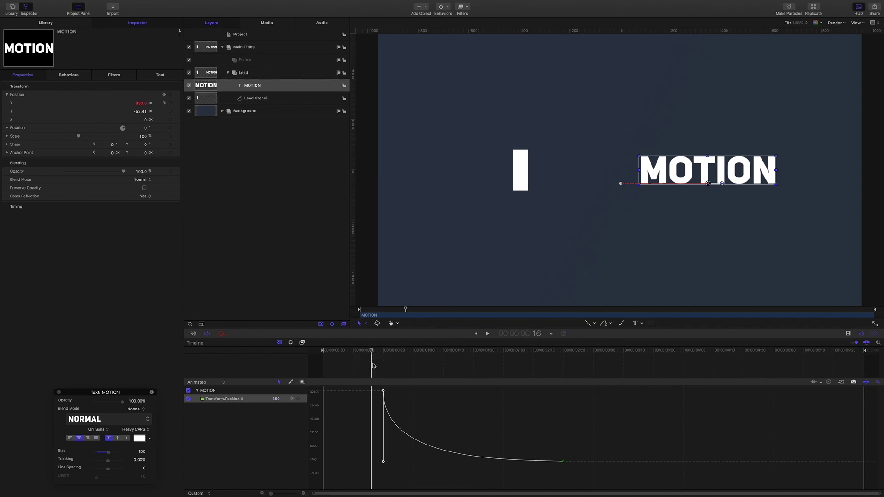
key(space)
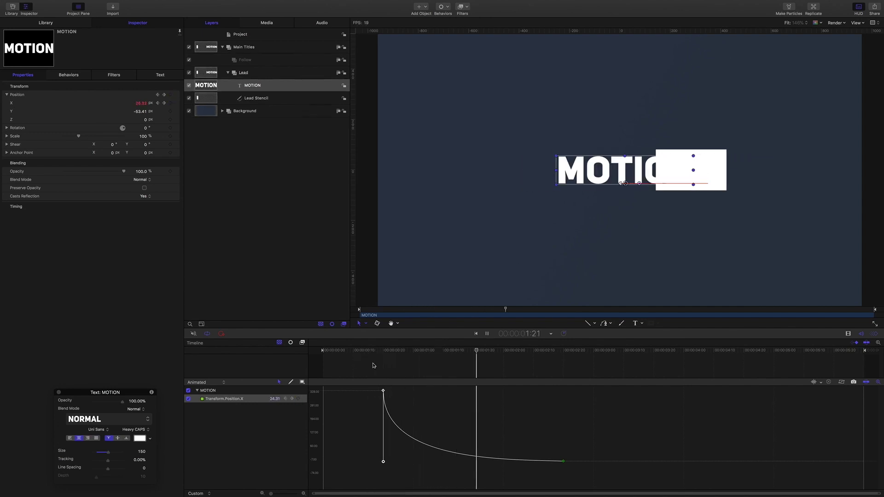
key(space)
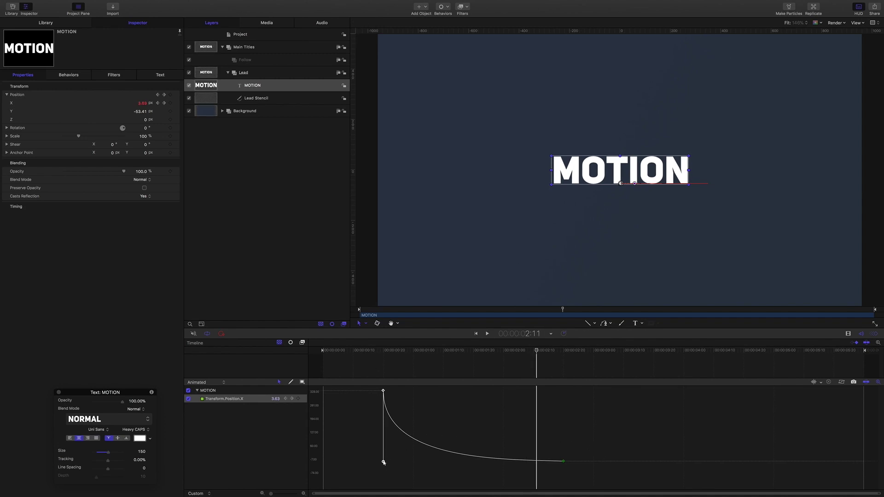
drag(384, 462, 382, 463)
drag(537, 352, 379, 359)
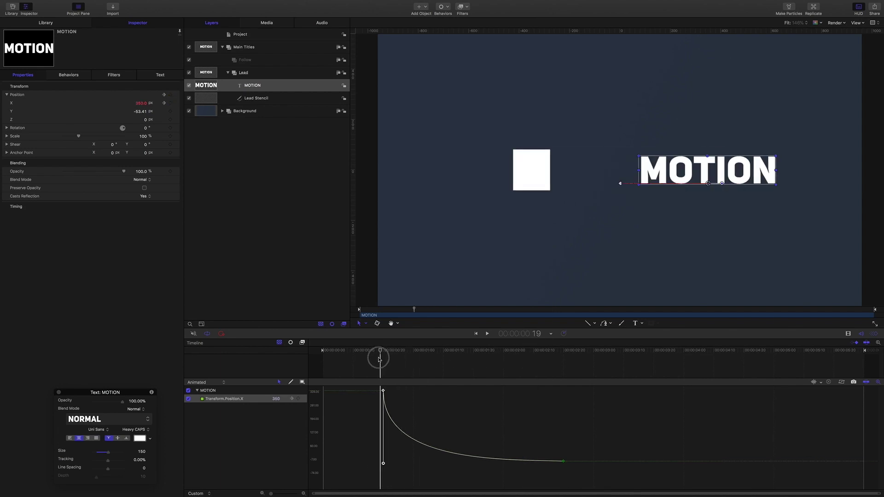
- Play the MOTION slide-in from frame 19 and park the playhead at timecode 1:20
key(space)
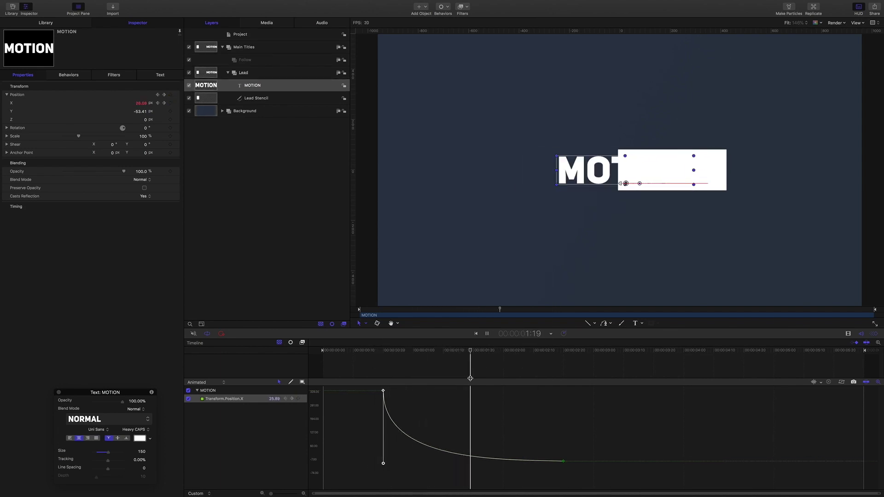
key(space)
click(501, 353)
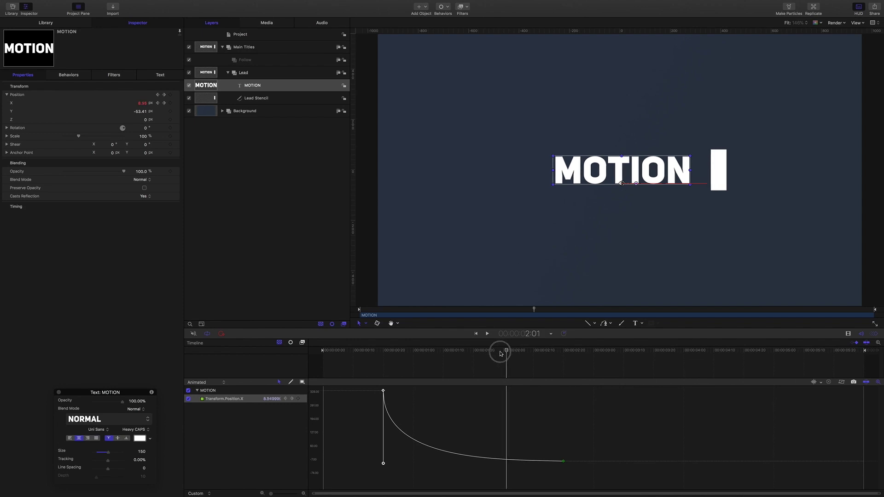
drag(501, 353, 474, 359)
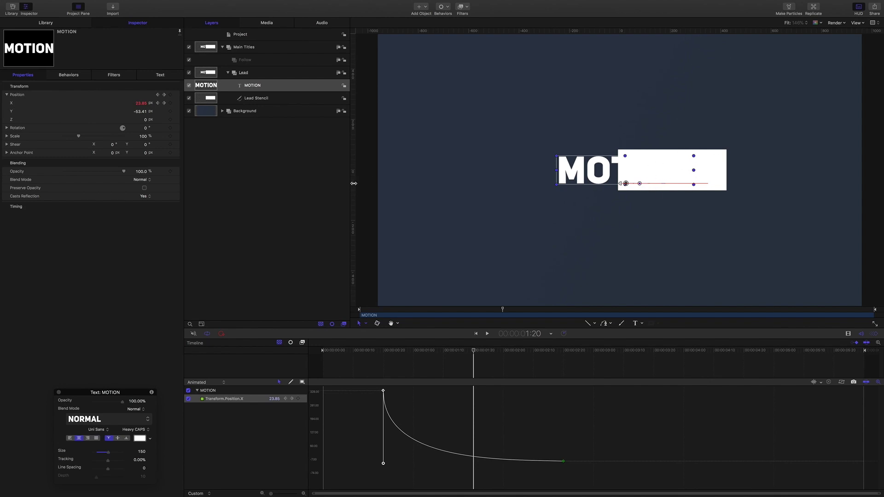
- Add an image mask to the Lead Stencil line with the MOTION text as source and the mask blend mode set to Subtract
click(254, 99)
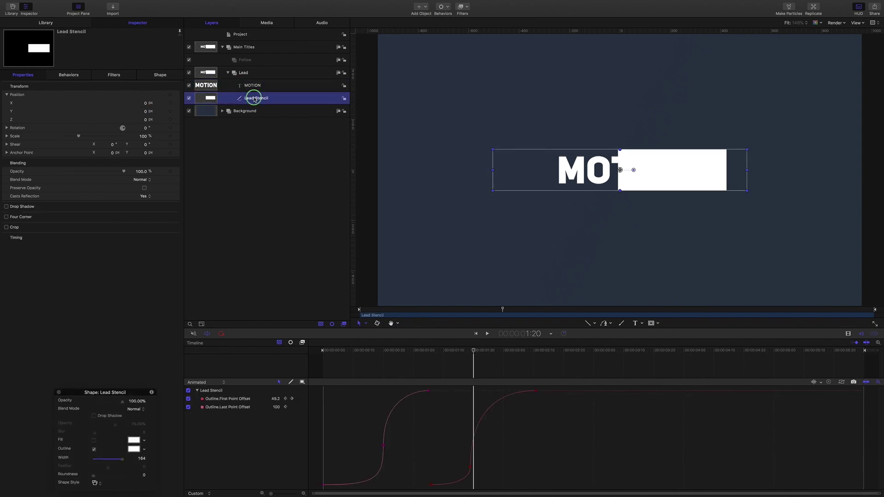
right_click(255, 98)
click(280, 197)
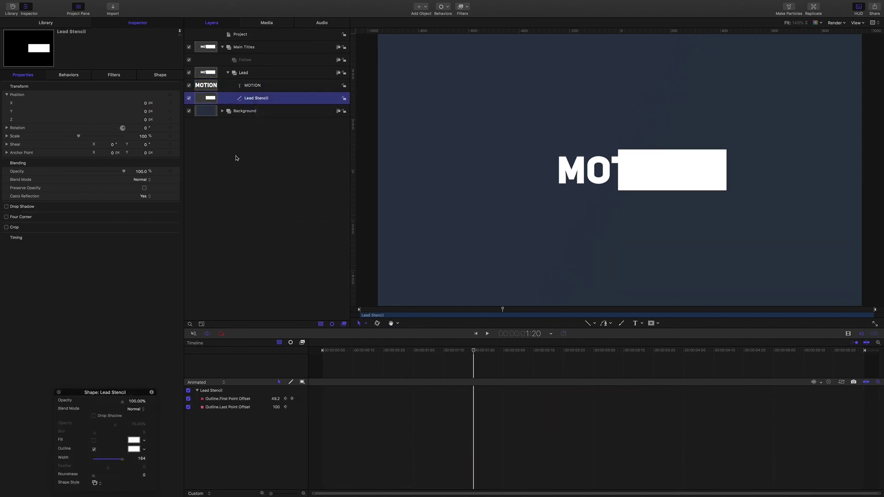
drag(249, 85, 135, 100)
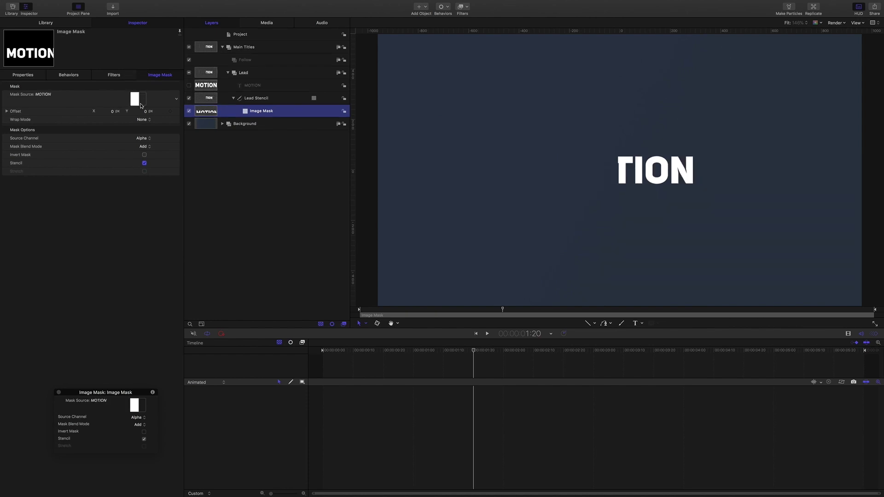
click(149, 148)
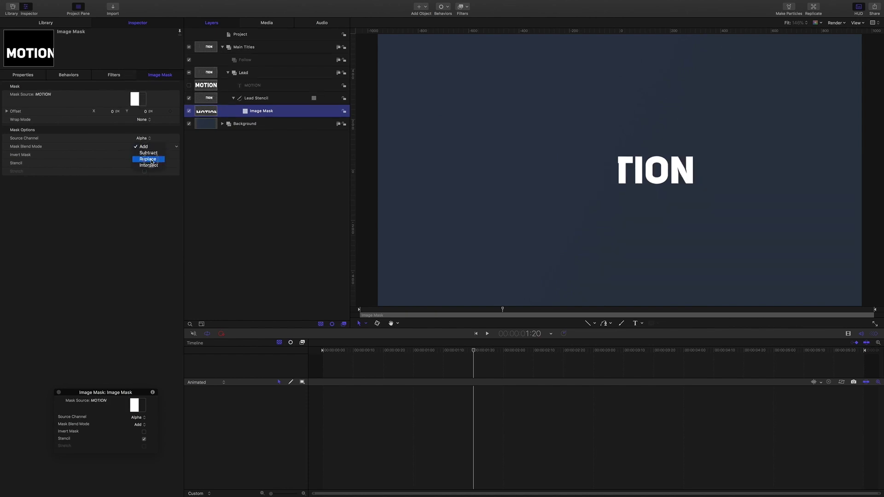
click(149, 153)
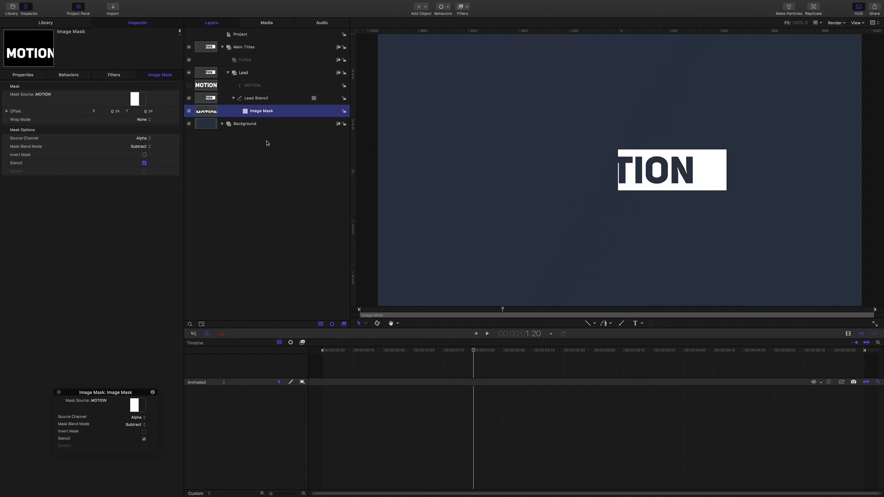
- Duplicate the Lead Stencil line and delete the image mask from the copy
click(258, 99)
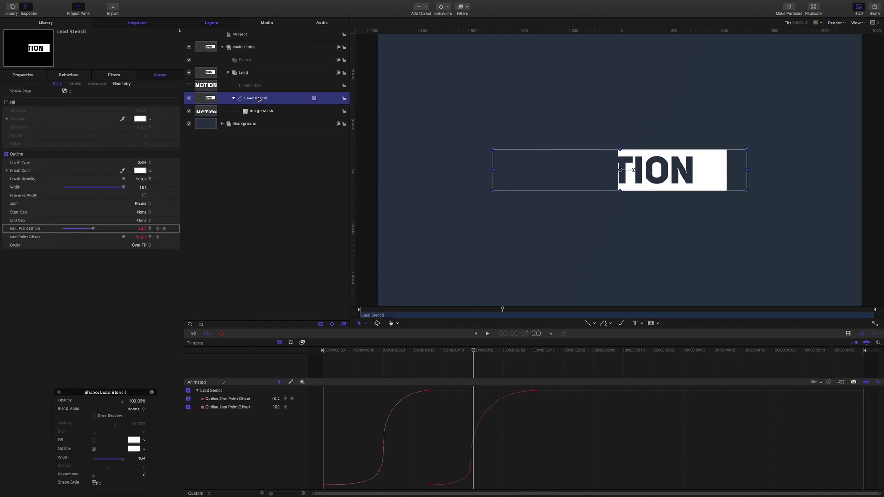
key(super+d)
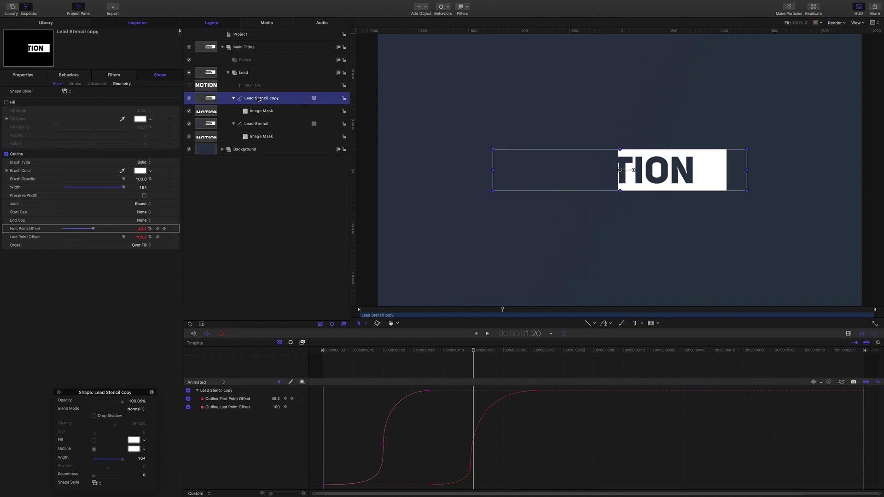
click(258, 111)
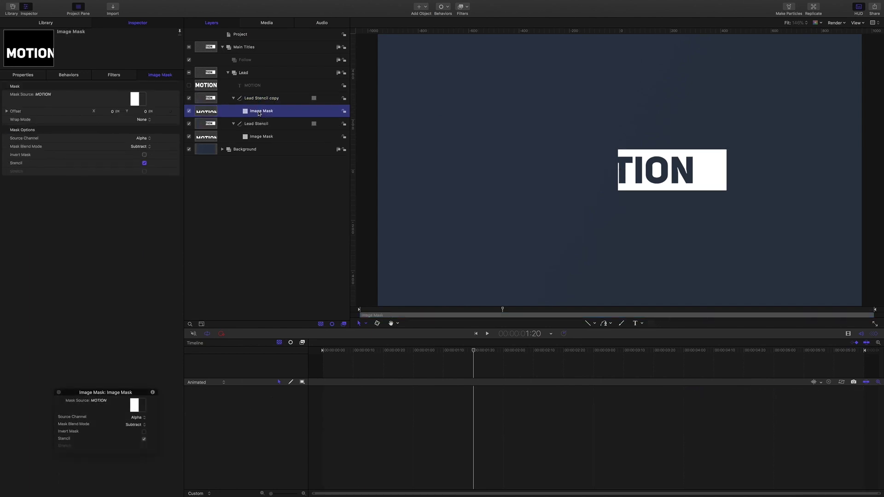
key(Delete)
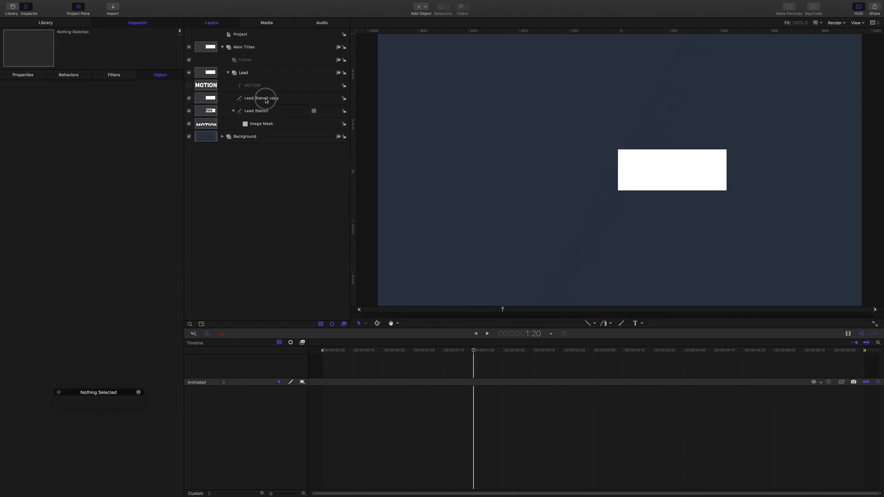
- Rename the Lead Stencil copy to "Follow" and move it into the Follow group
click(266, 99)
click(265, 99)
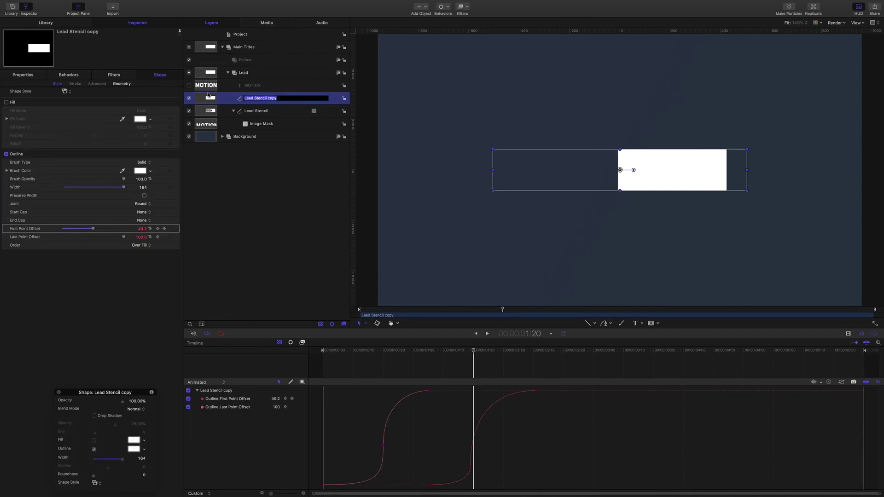
text(Follow)
key(Return)
click(229, 100)
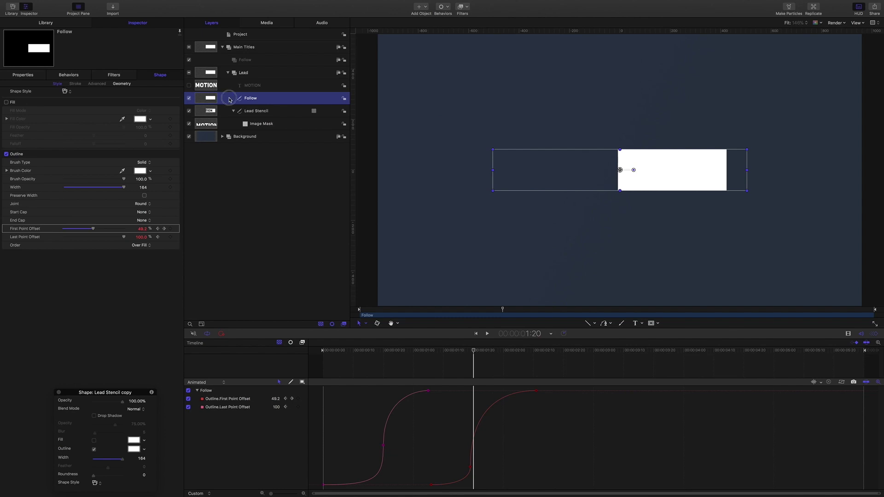
drag(230, 100, 235, 61)
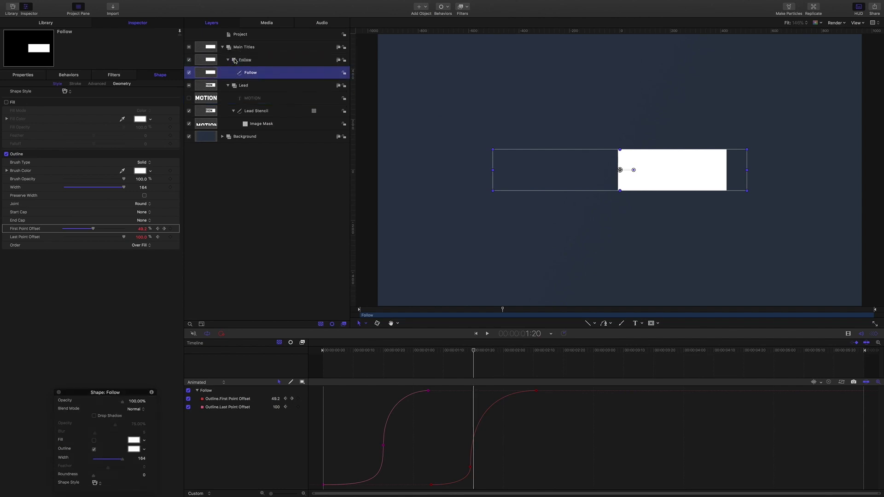
- Place a duplicate of the MOTION text named "MOTION follow" in the Follow group and make it visible
click(253, 100)
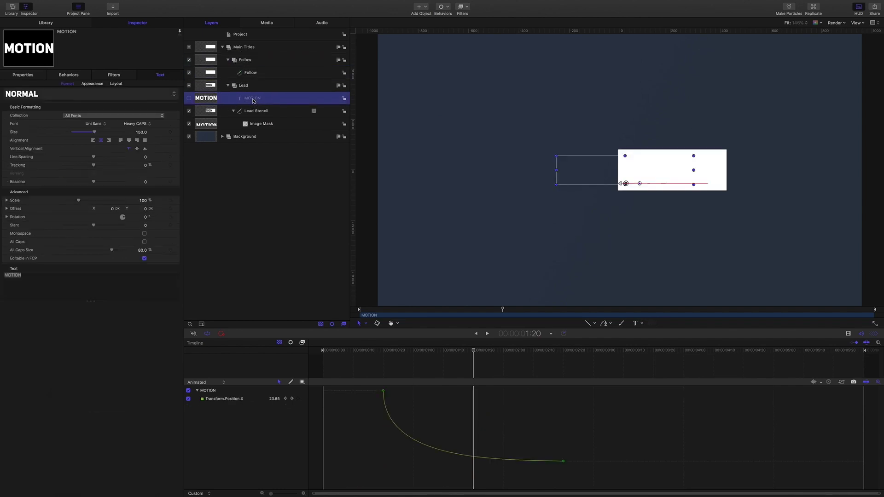
key(super+d)
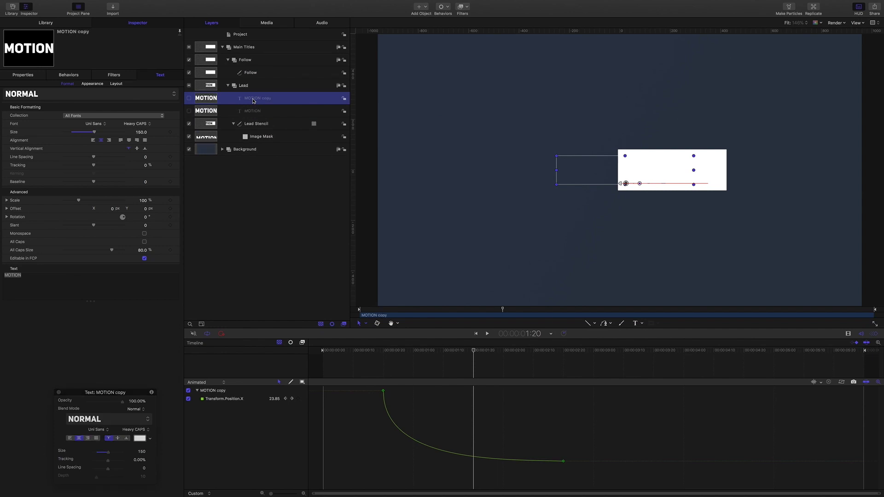
double_click(253, 99)
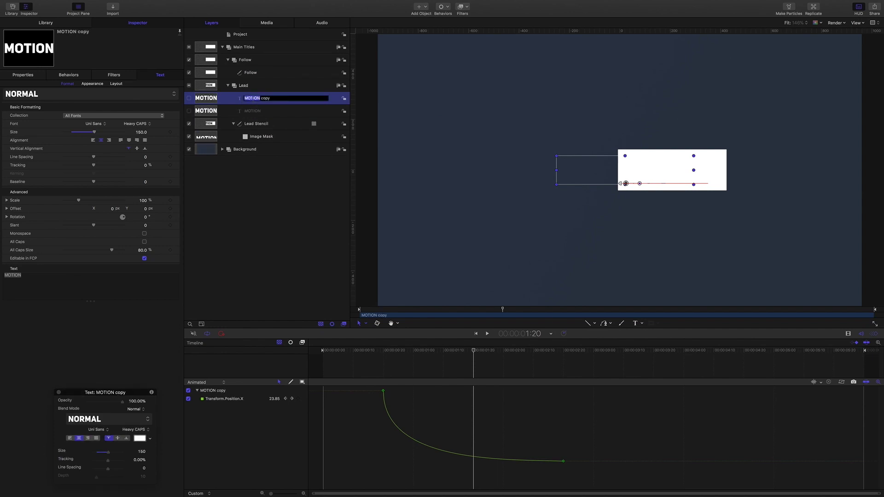
click(275, 98)
text(follow)
key(Return)
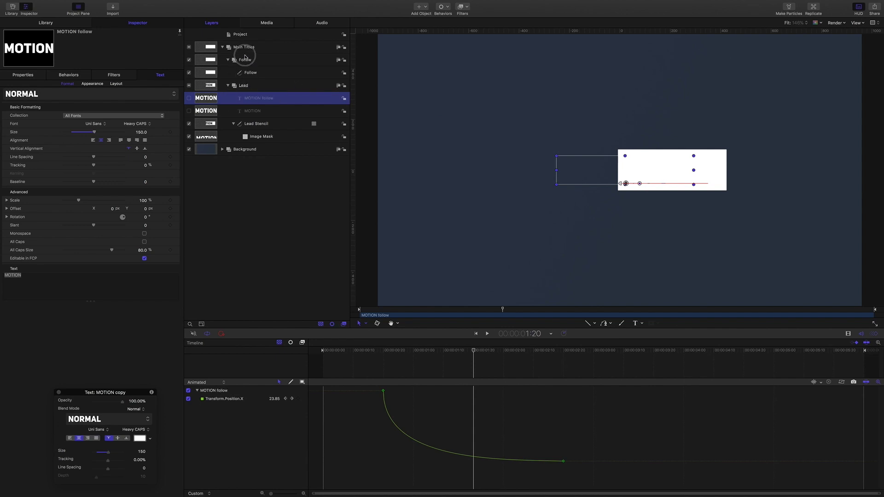
drag(240, 99, 244, 61)
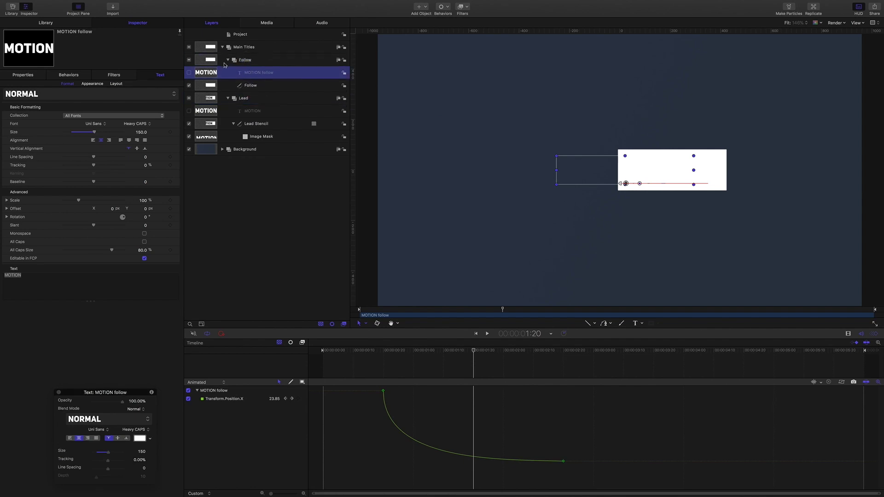
click(189, 73)
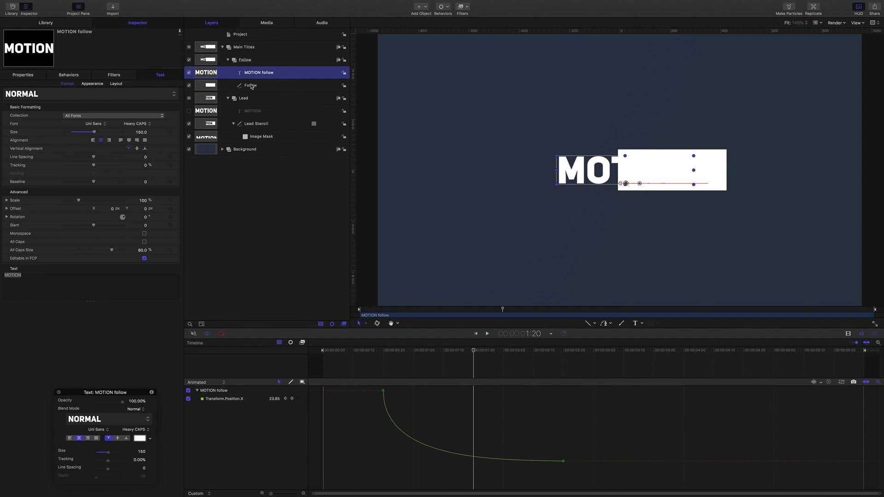
- Add an image mask to the Follow group with the Follow line as source and the mask blend mode set to Subtract
click(244, 60)
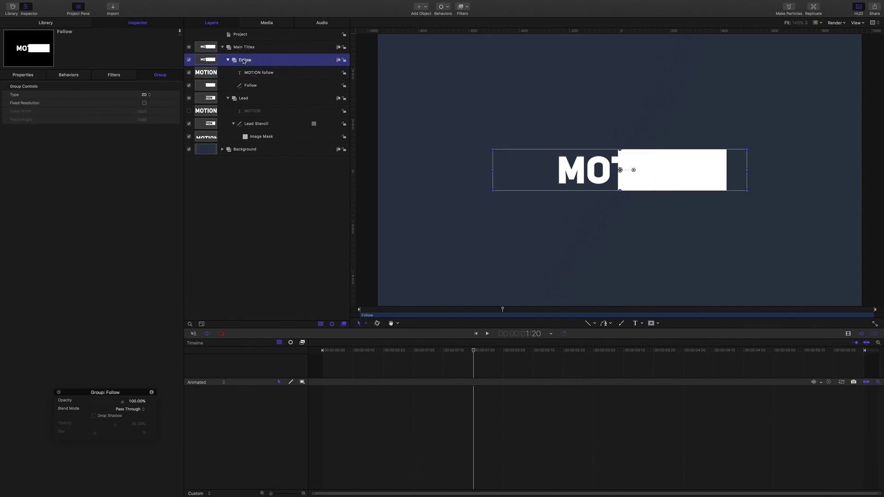
right_click(244, 61)
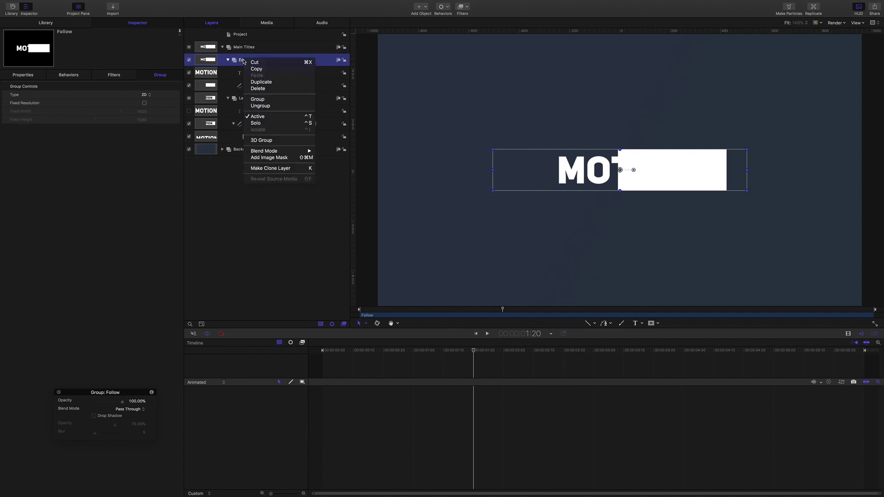
click(273, 158)
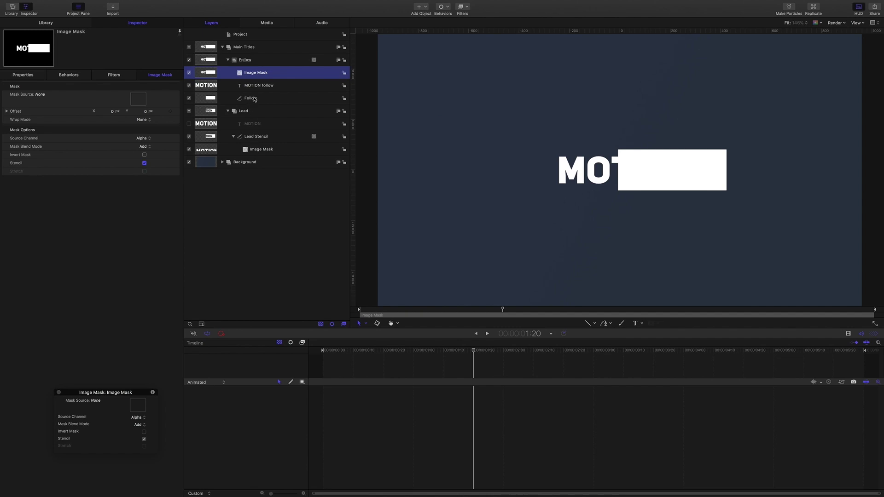
drag(253, 100, 139, 98)
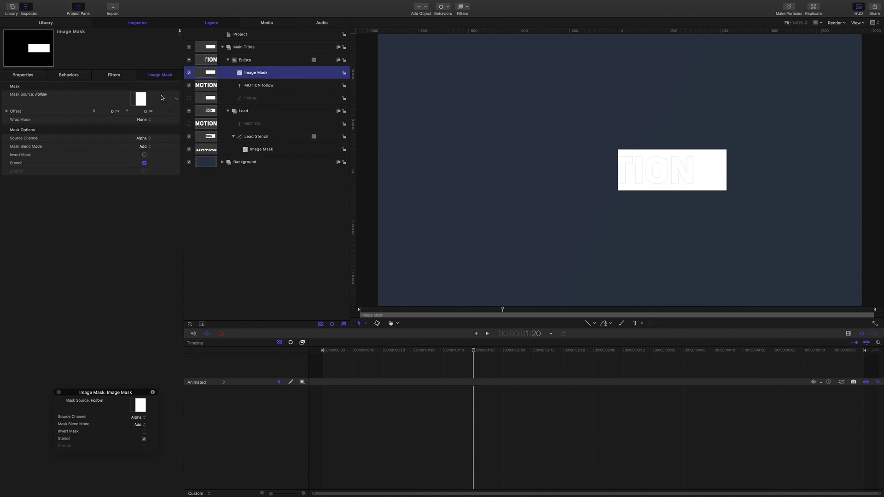
click(144, 146)
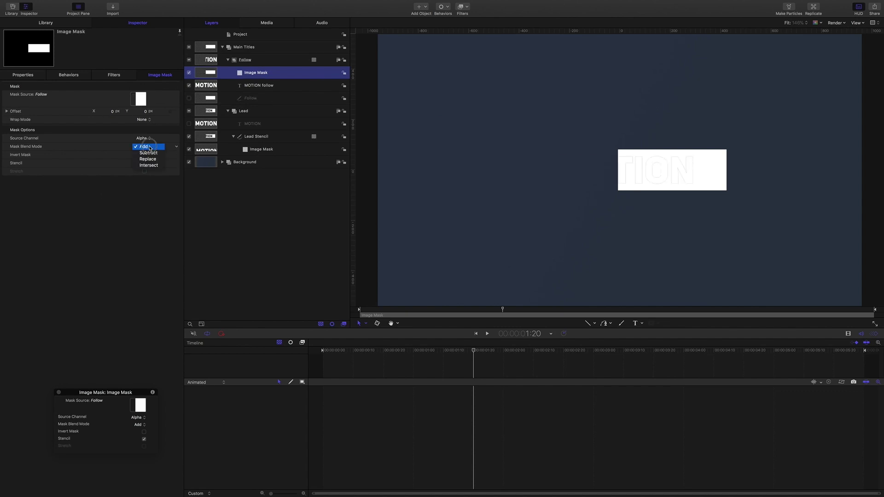
key(Return)
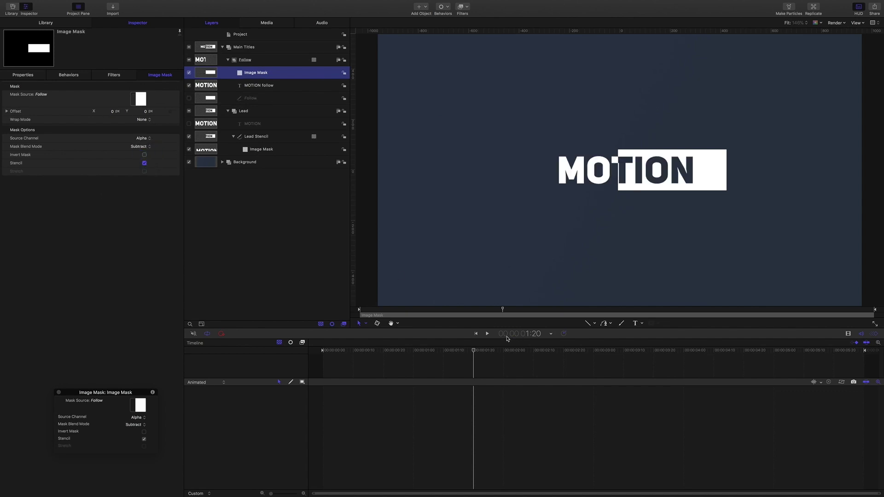
- Play the masked title animation from the start and scrub back to frame 20 to check when the MOTION text appears
click(474, 352)
drag(474, 351, 304, 351)
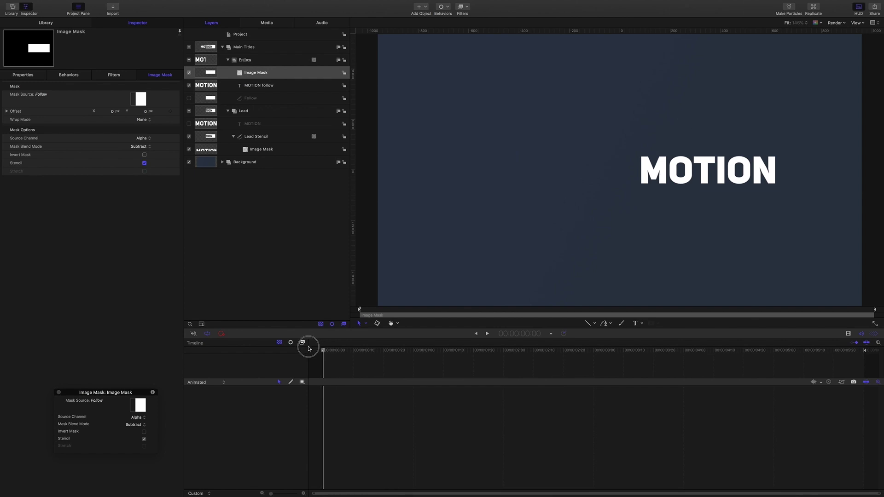
key(space)
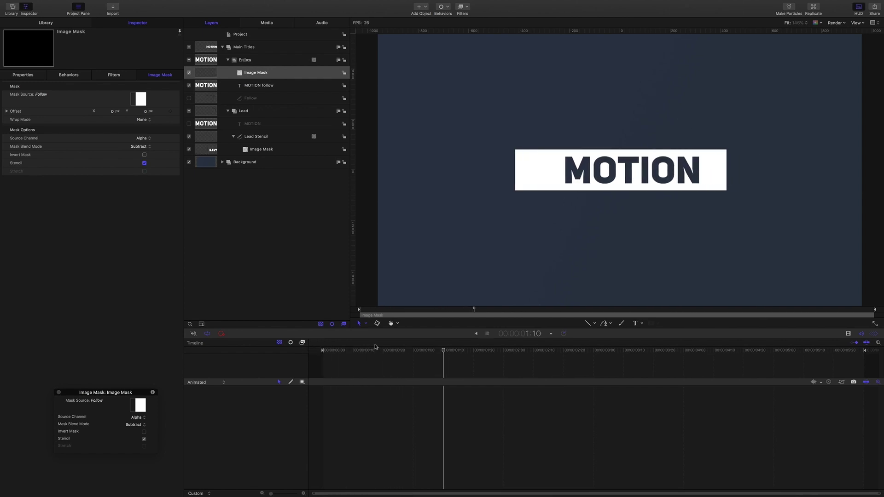
key(space)
drag(499, 351, 383, 347)
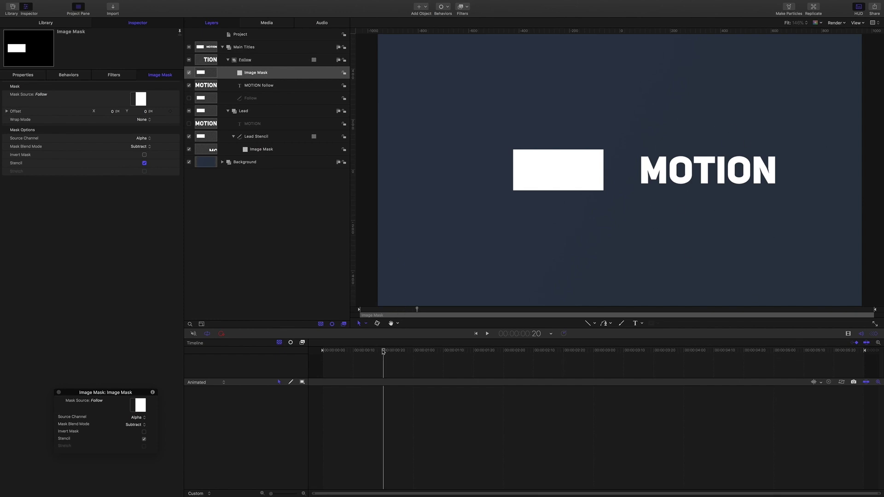
- Trim the start of the MOTION follow text to timecode 1:11
drag(383, 351, 446, 353)
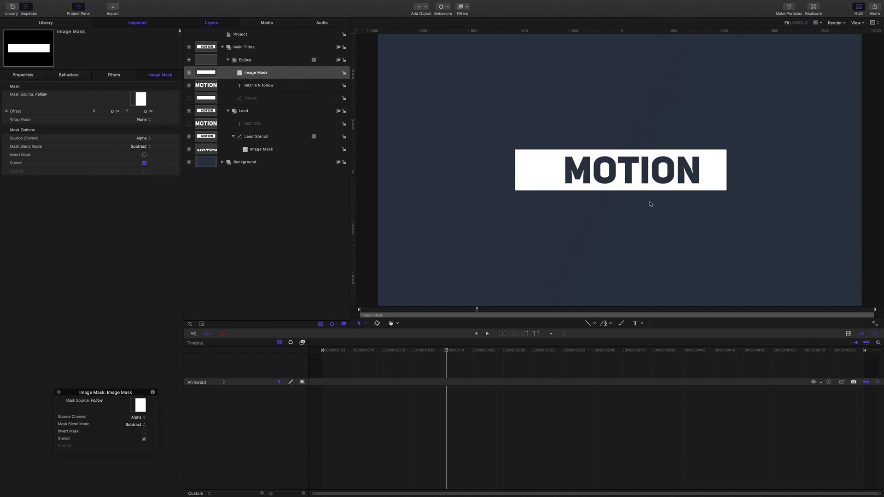
click(268, 87)
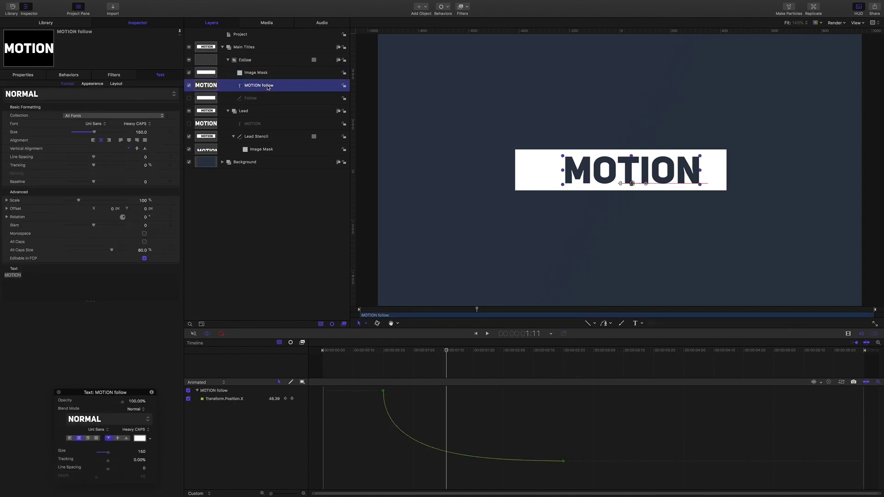
key(i)
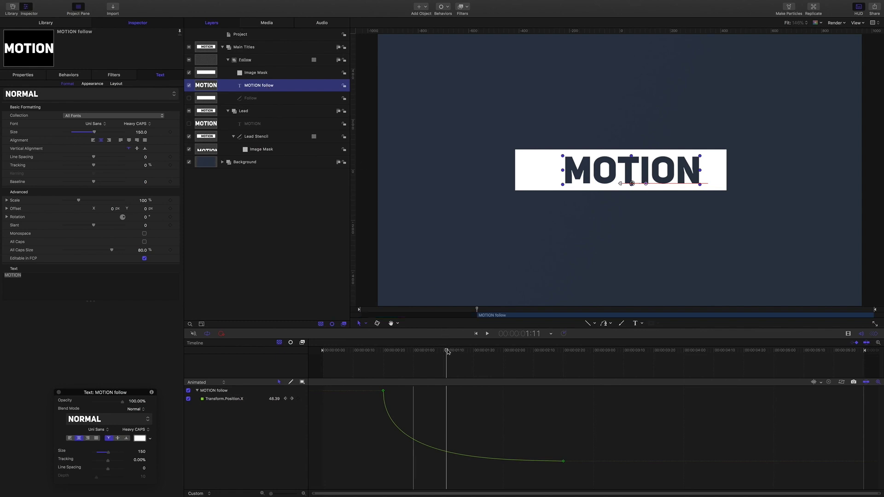
- Play the trimmed title from the start, park the playhead at timecode 1:14 and deselect everything
drag(423, 349, 323, 346)
key(space)
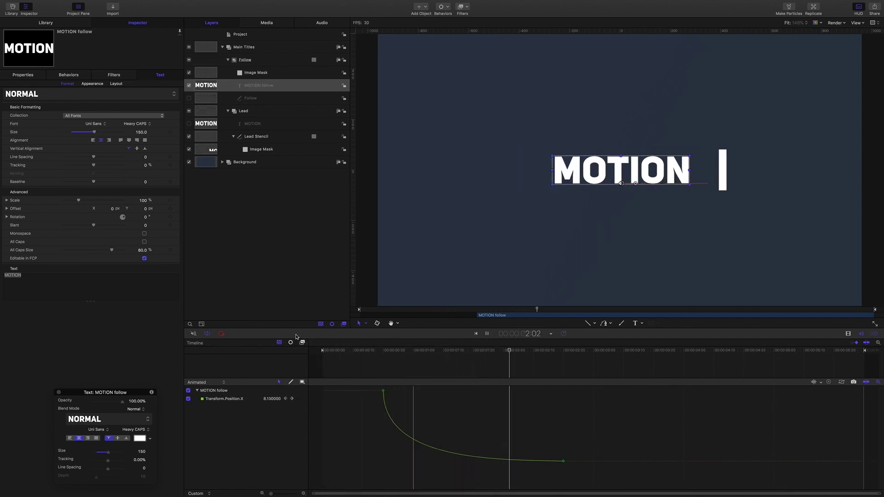
key(space)
drag(523, 352, 455, 352)
click(286, 221)
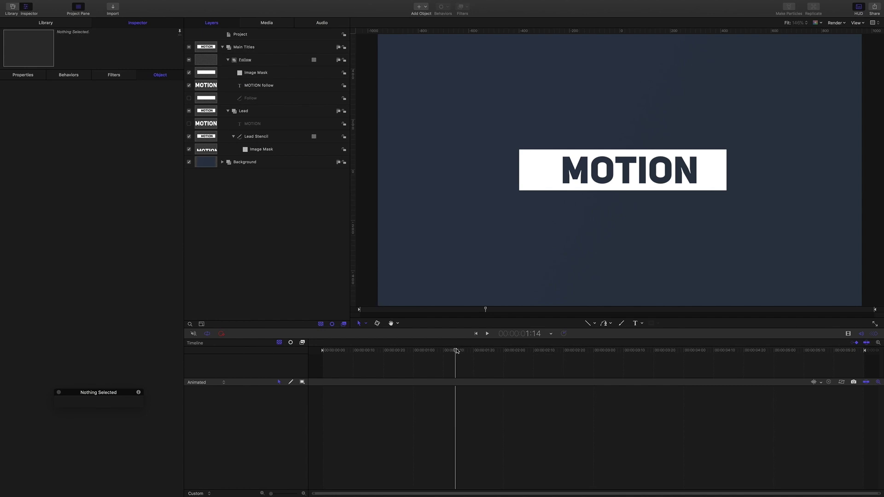
- Collapse the Main Titles group and create a new group named "Lower Titles" above it
click(223, 47)
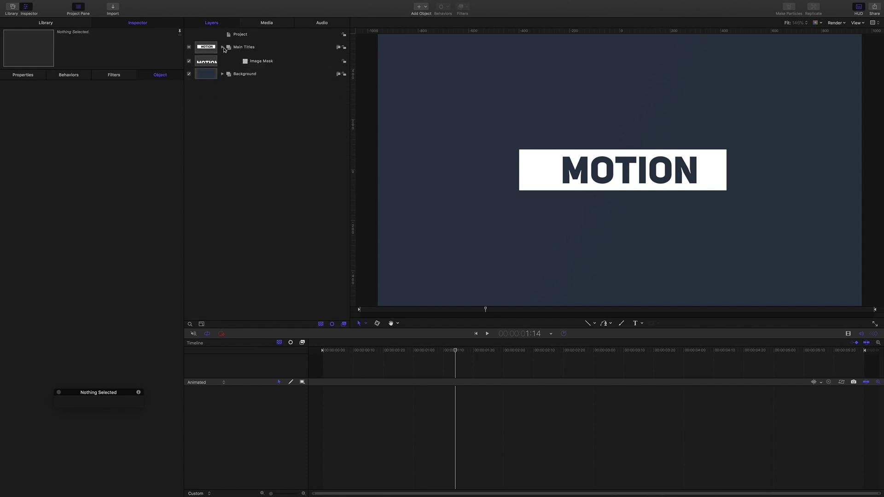
click(245, 110)
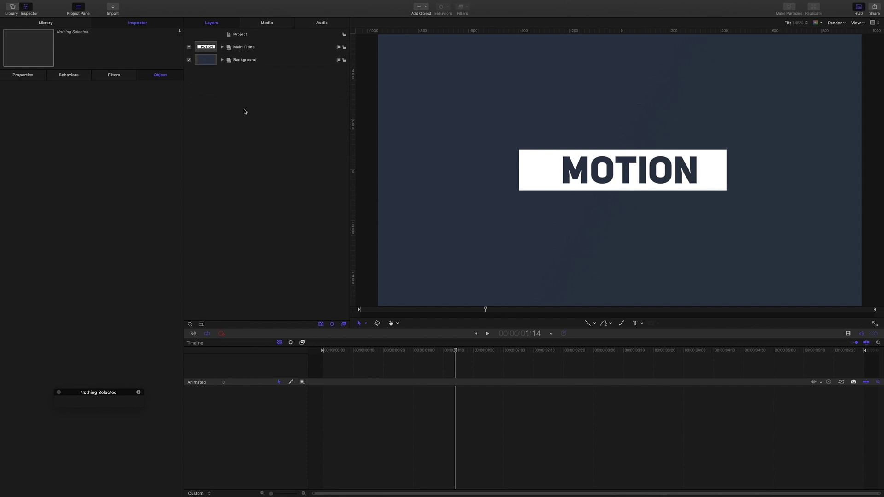
key(super+shift+n)
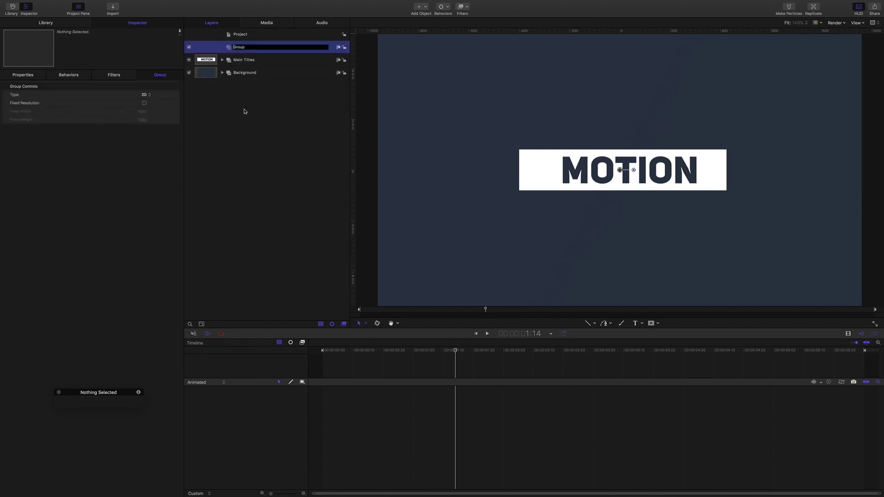
text(Lower Titles)
key(Return)
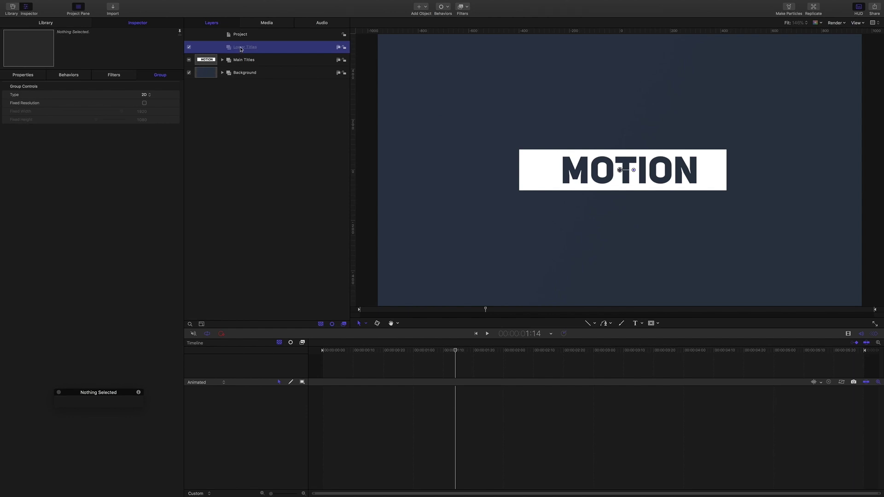
double_click(241, 49)
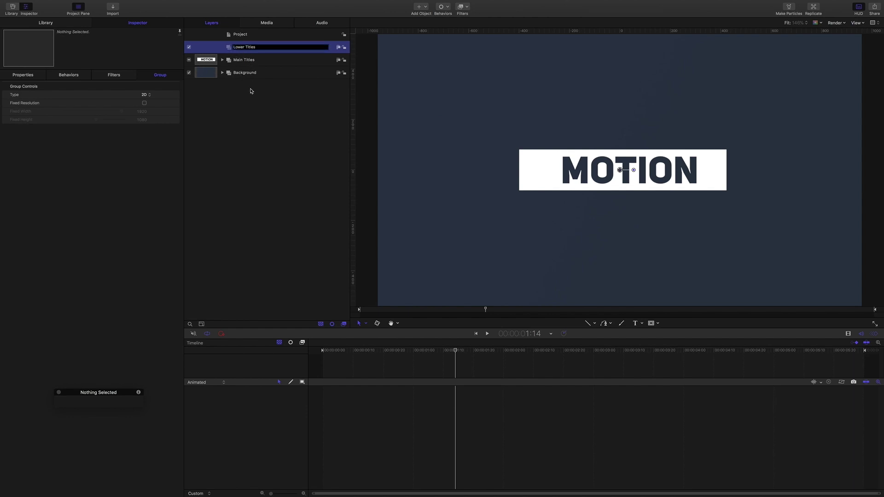
click(251, 90)
click(249, 48)
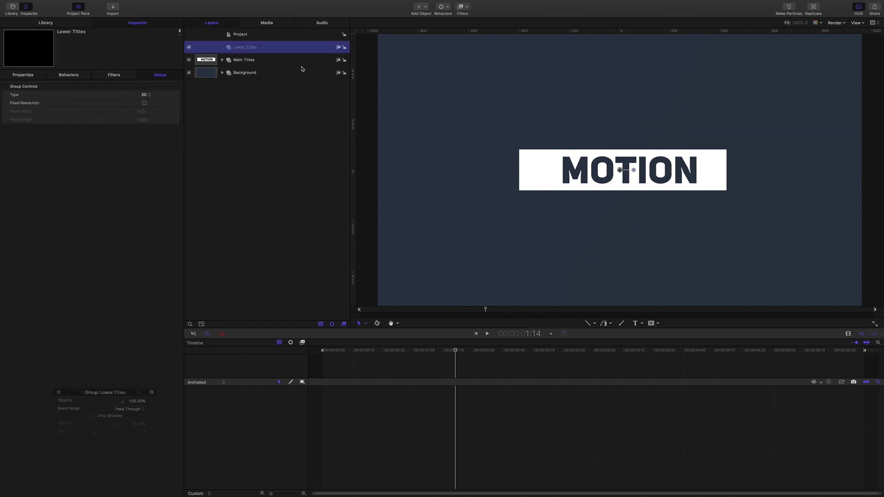
- Add the text "LOWER TITLE LINE" to the Lower Titles group below MOTION, with the playhead at timecode 1:25
click(635, 323)
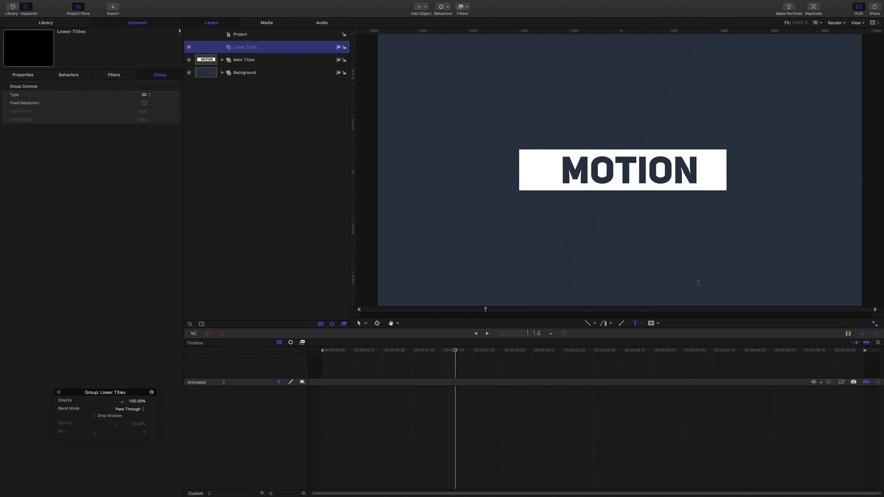
double_click(536, 334)
text(125)
key(Return)
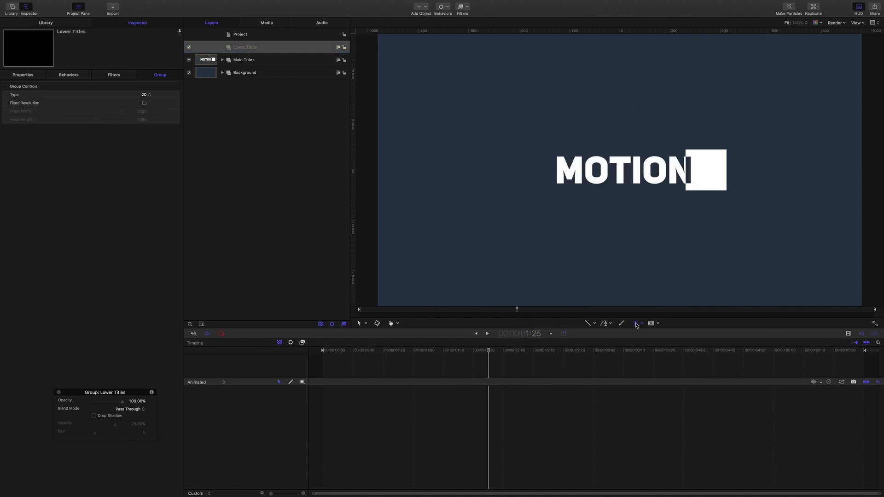
click(598, 230)
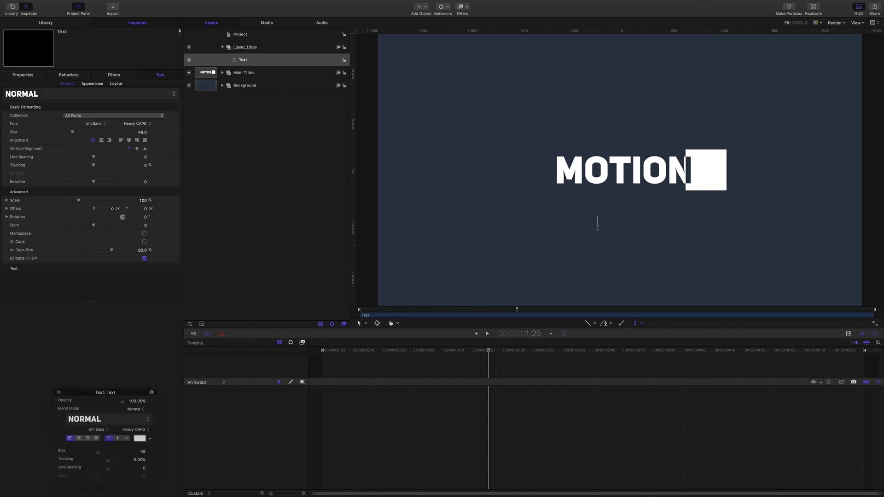
text(LOWE)
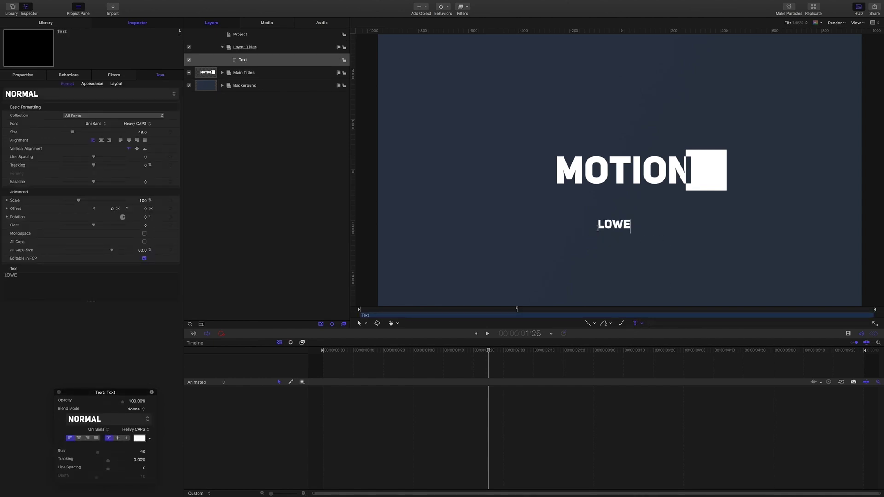
text(R TITLE LINE)
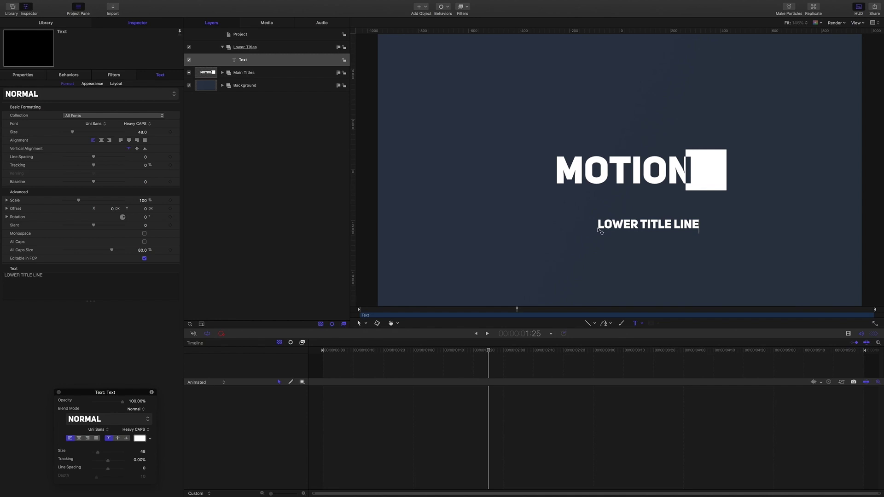
key(Escape)
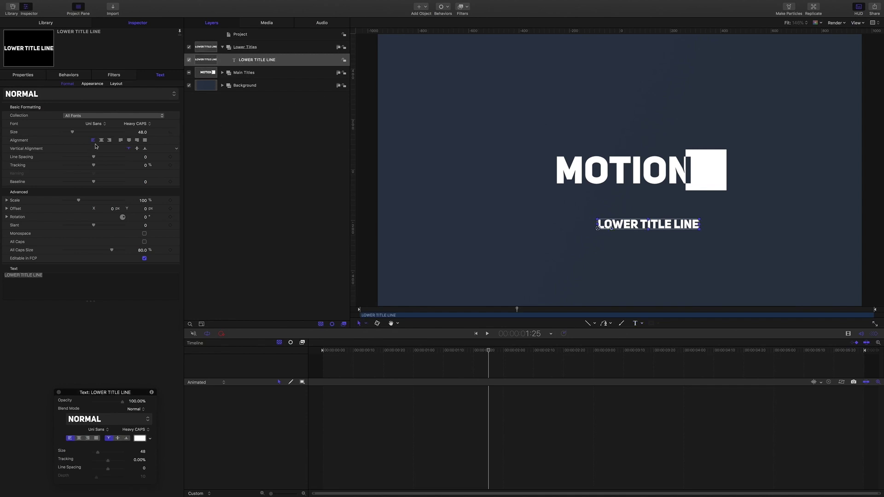
- Format the lower title text with centre alignment, 8% tracking and the Regular typeface
click(101, 141)
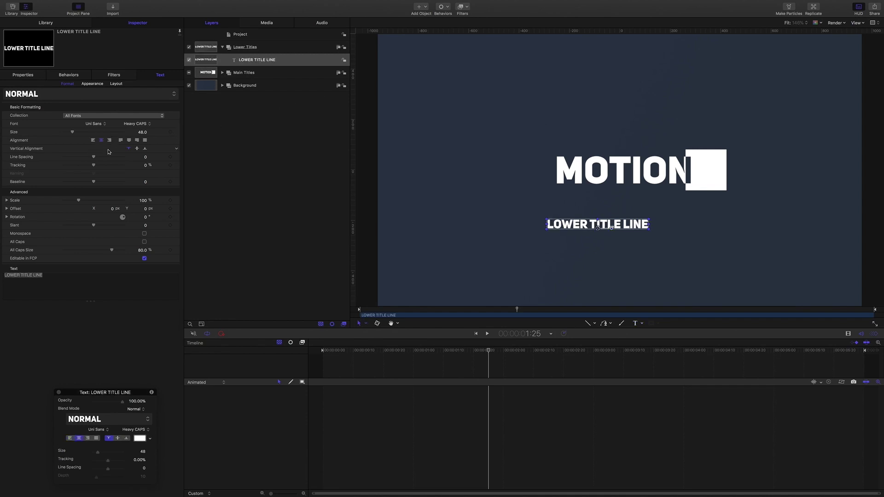
click(145, 165)
text(8)
key(Return)
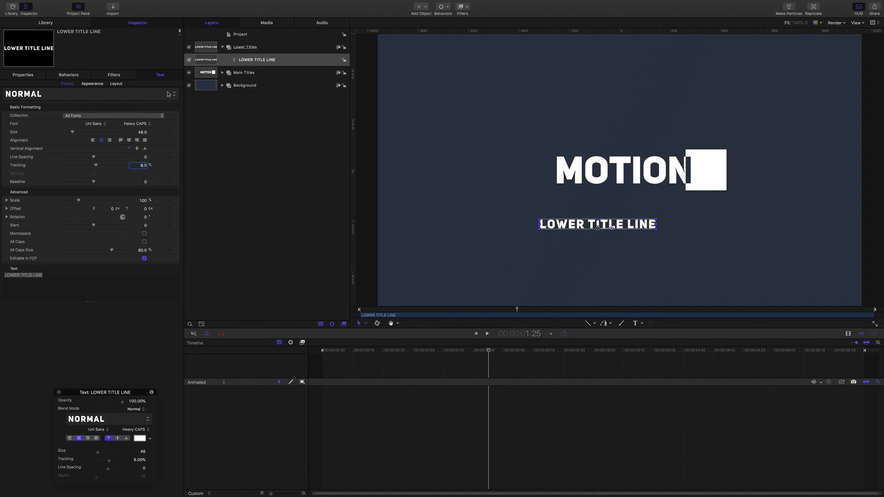
click(150, 124)
click(150, 118)
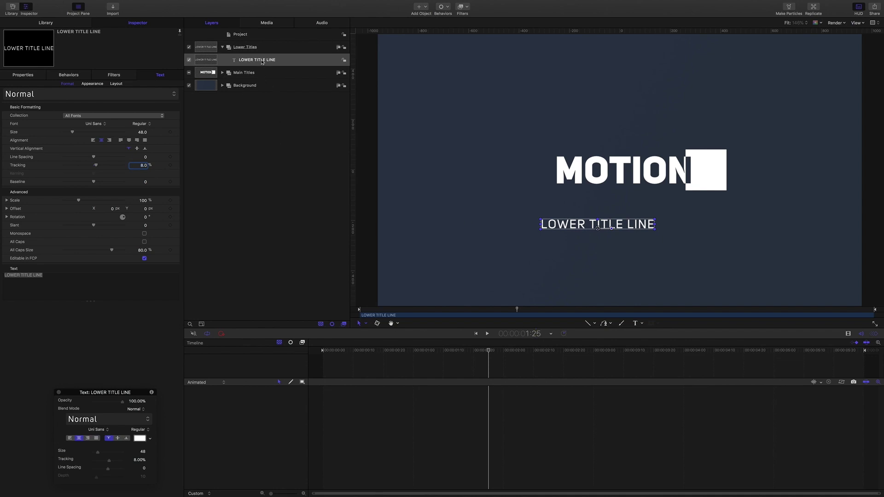
- Trim the start of the LOWER TITLE LINE text to timecode 1:25 and set its X position to 0 px
key(i)
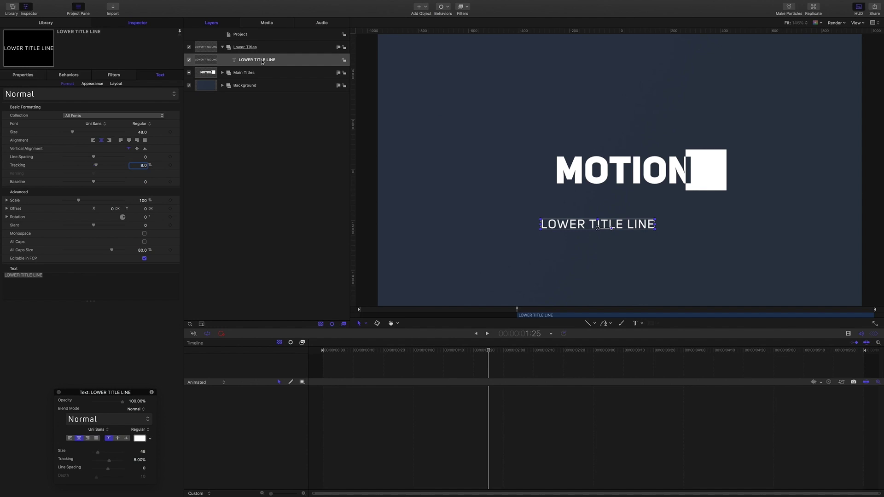
click(23, 75)
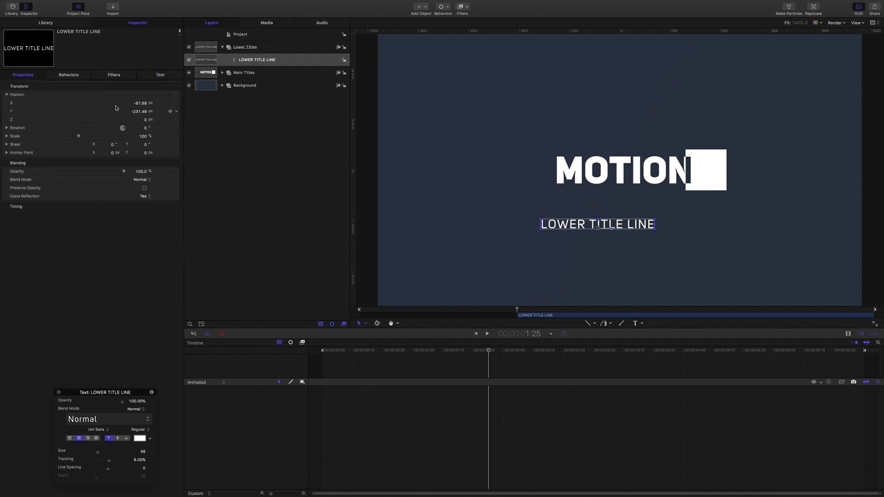
click(139, 103)
text(0)
key(Return)
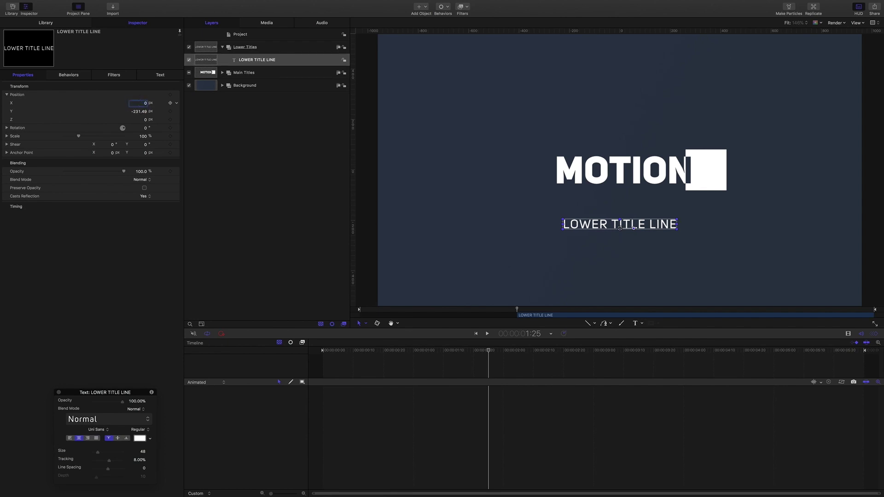
- Keyframe the lower title's Y position at -94 px at timecode 1:25 and at -171 px at 2:25
click(141, 112)
text(-94)
key(Return)
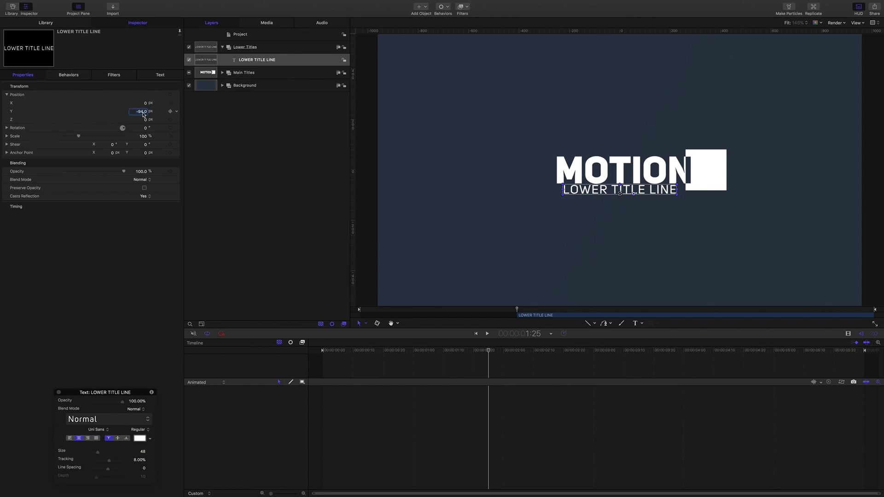
click(170, 112)
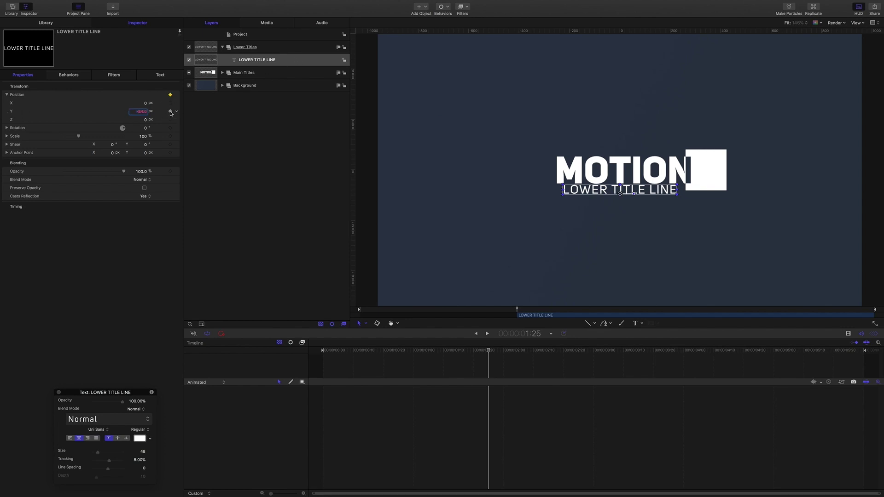
click(523, 334)
text(2.25)
key(Return)
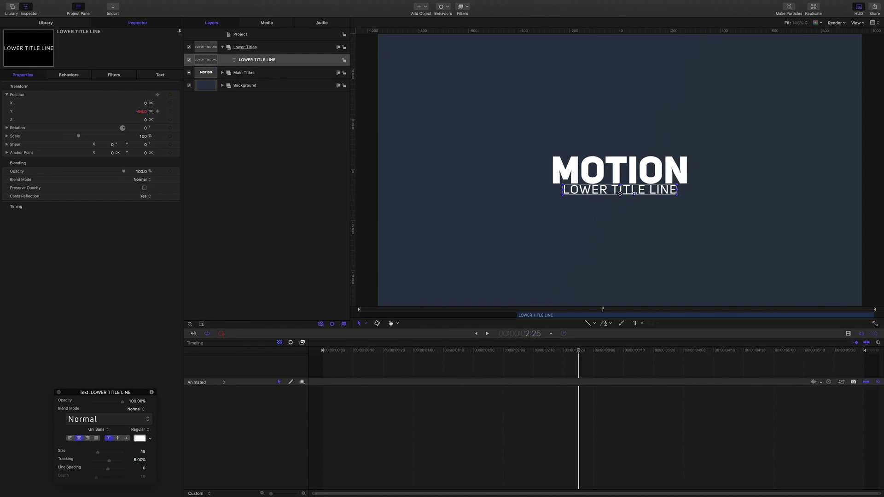
click(140, 112)
key(BackSpace)
text(-171)
key(Return)
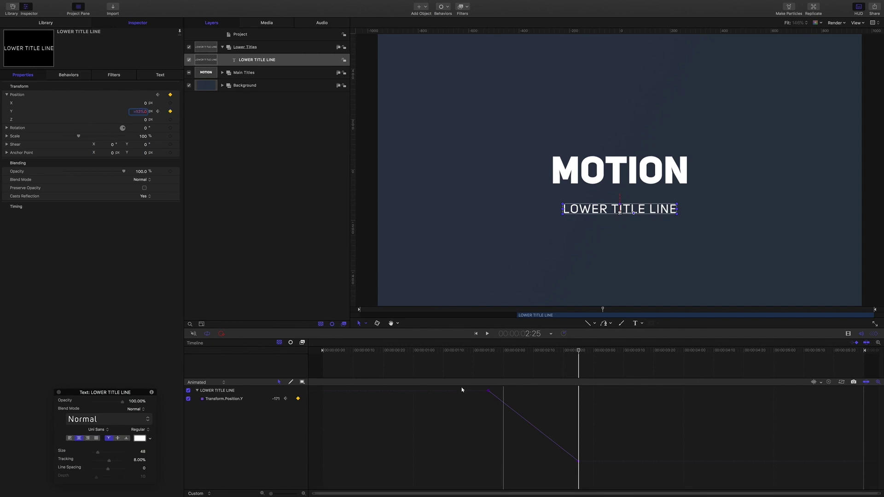
- Shape the lower title's Position Y curve with Bezier tangents so it drops fast from 1:25 and eases into the 2:25 keyframe
drag(482, 390, 601, 470)
click(518, 416)
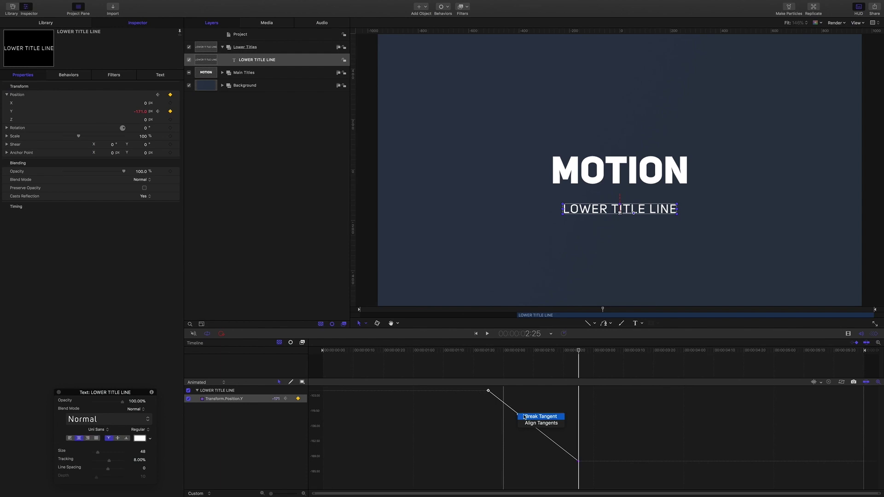
drag(598, 476, 548, 438)
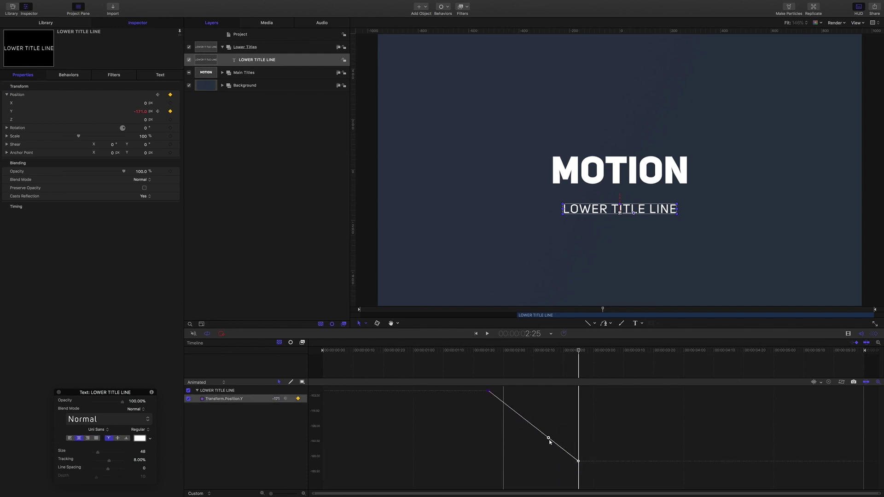
right_click(548, 438)
click(562, 440)
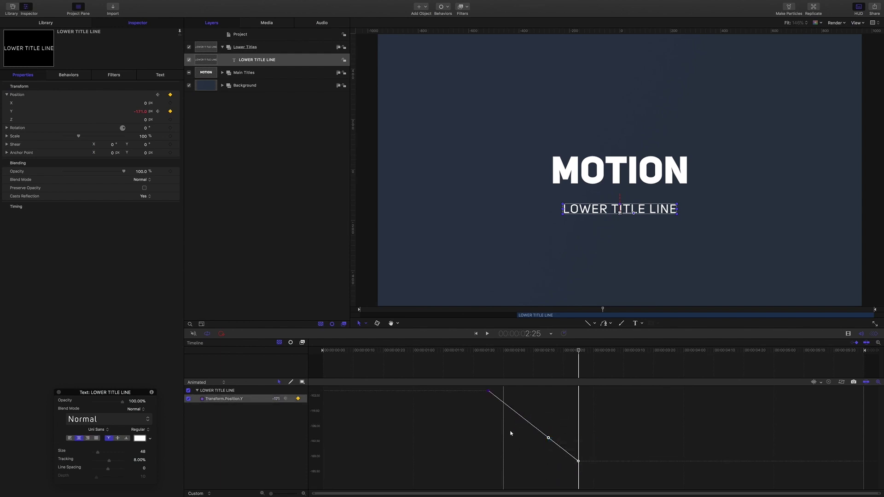
click(488, 391)
drag(519, 415, 459, 452)
drag(620, 433, 535, 474)
drag(548, 439, 525, 467)
- Play the lower title animation from timecode 1:24 and park the playhead at 2:11
drag(580, 351, 484, 355)
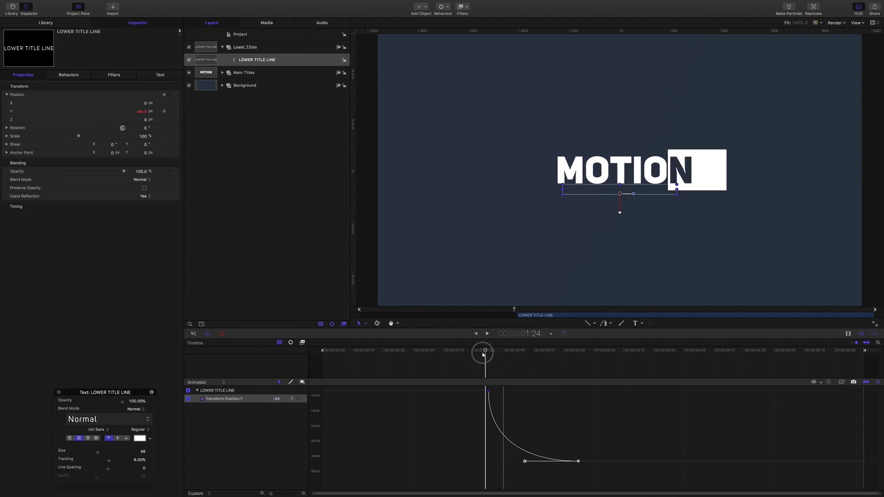
key(space)
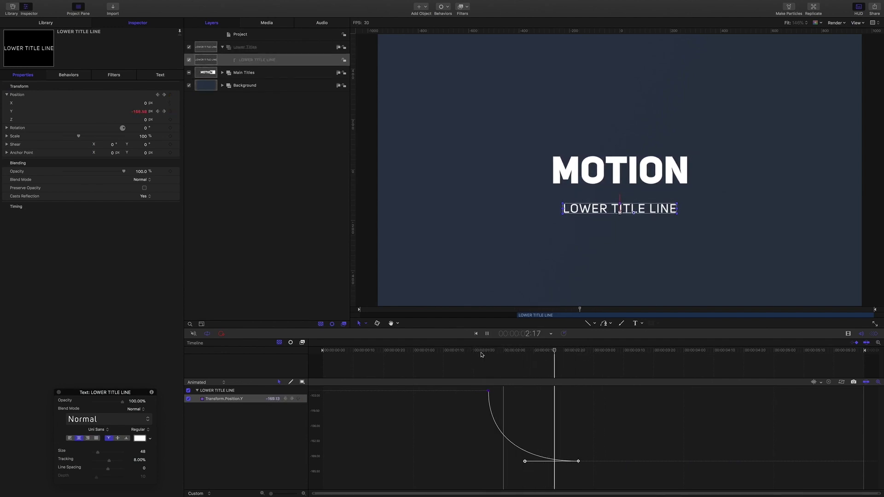
key(space)
drag(576, 353, 537, 358)
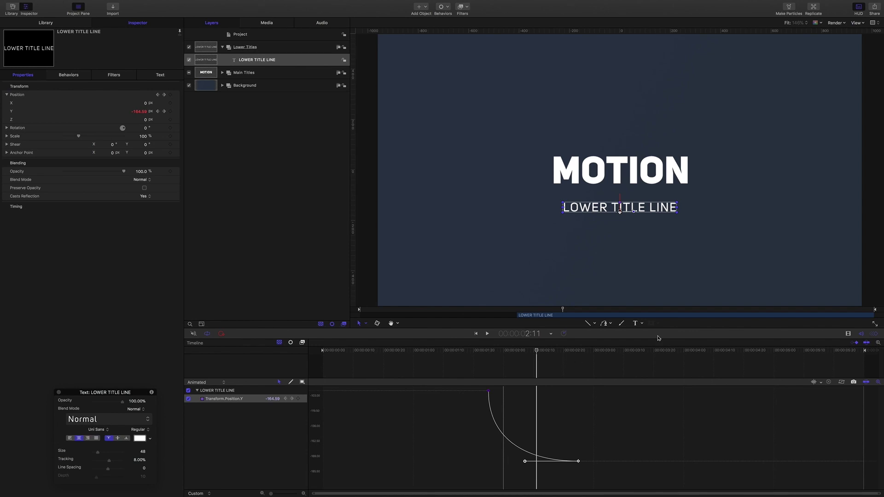
- Draw a white horizontal line about 543 px long between MOTION and the lower title, and name it "RISER"
click(587, 324)
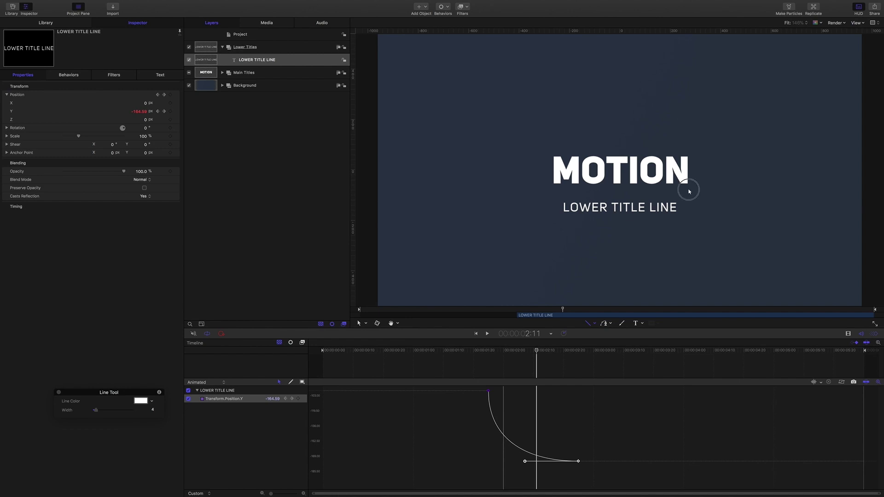
drag(688, 189, 552, 189)
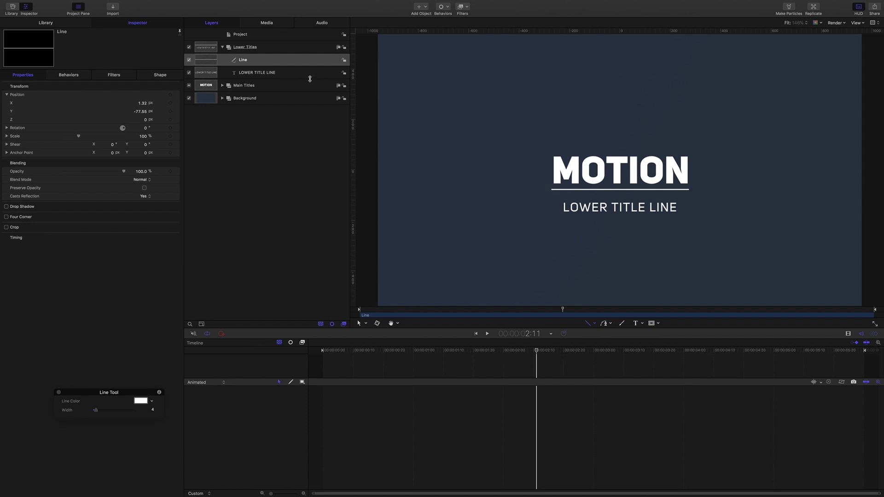
double_click(244, 60)
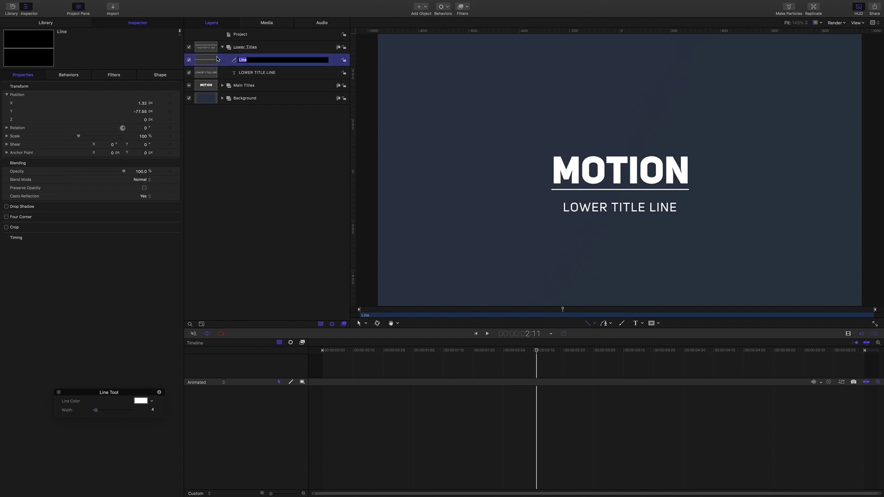
text(RISER)
key(Return)
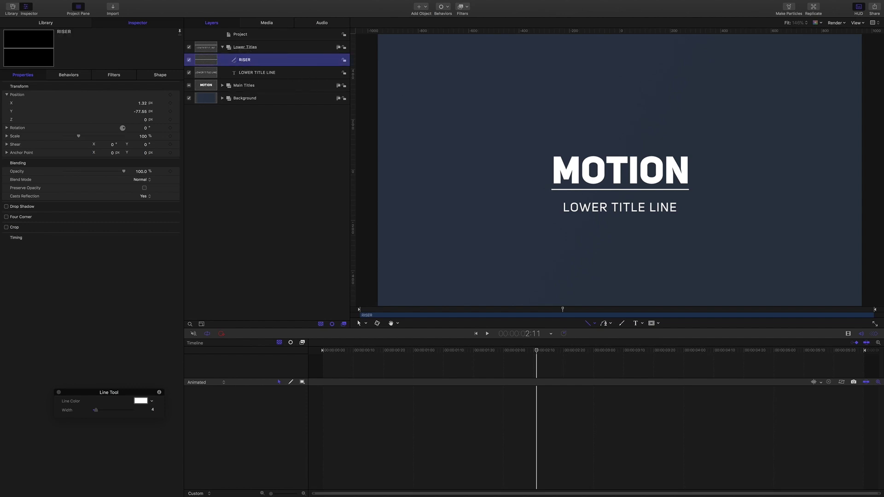
- Set the RISER line's control points to X 280 for Point 1 and X -280 for Point 2
click(162, 75)
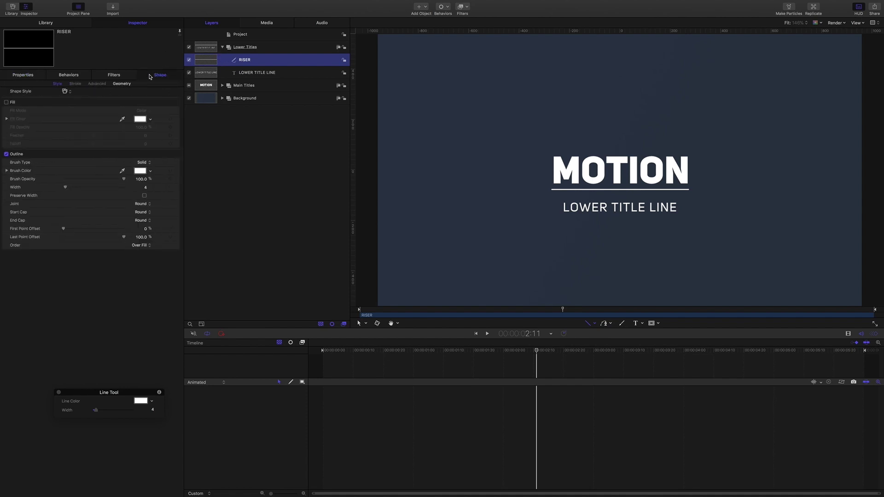
click(123, 84)
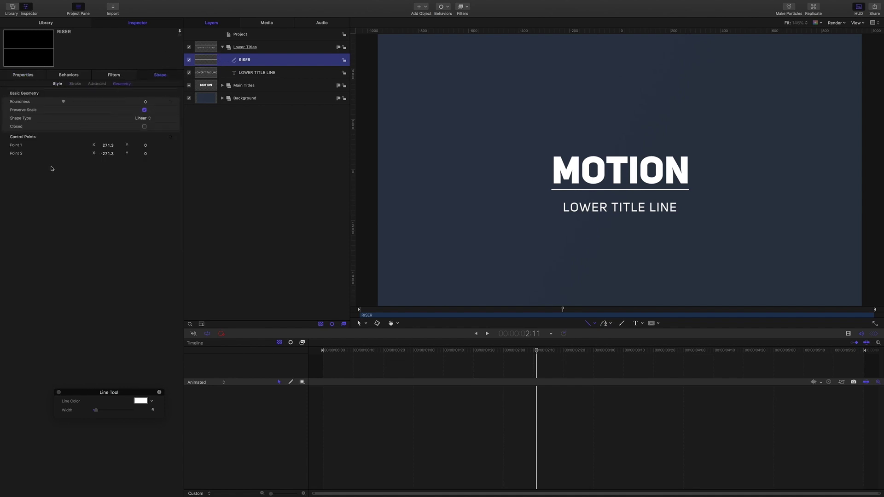
click(107, 146)
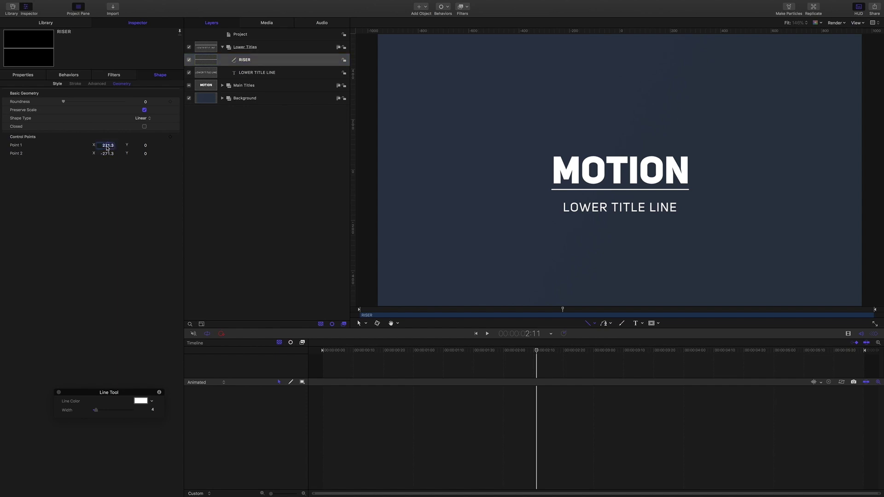
text(2)
key(Tab)
text(-280)
key(Return)
- Position the RISER line at X 0 px and Y -98 px
click(23, 75)
click(143, 103)
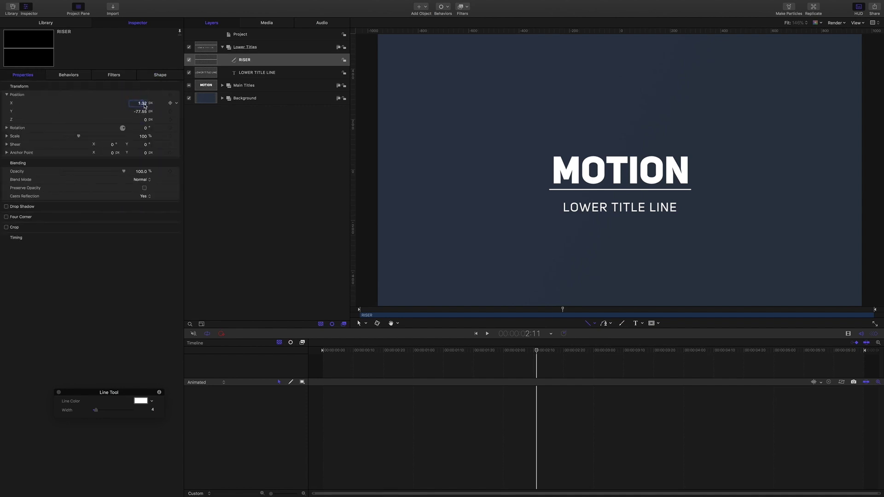
text(0)
click(142, 112)
text(-96)
key(Return)
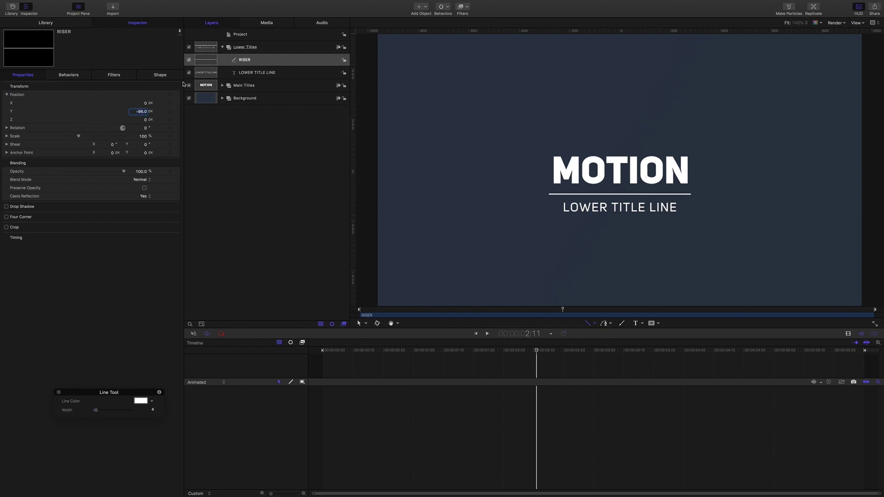
- Set the RISER outline's width to 10 and both its start and end caps to None
click(157, 75)
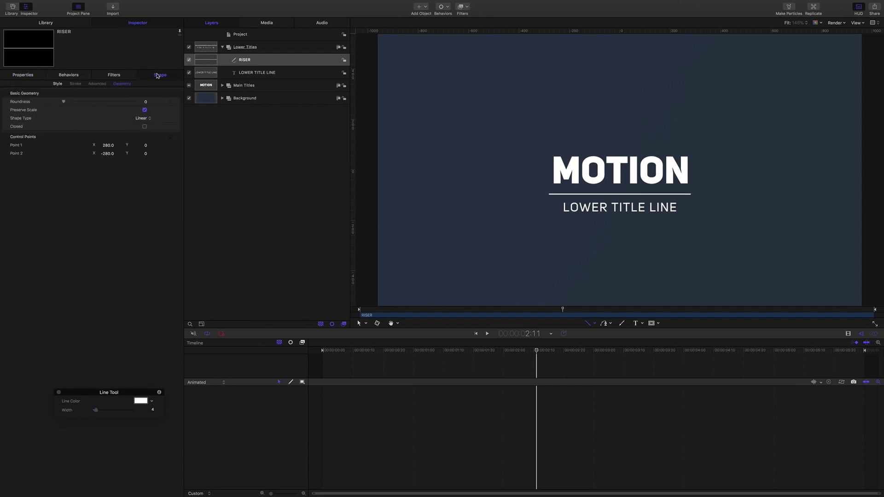
click(57, 84)
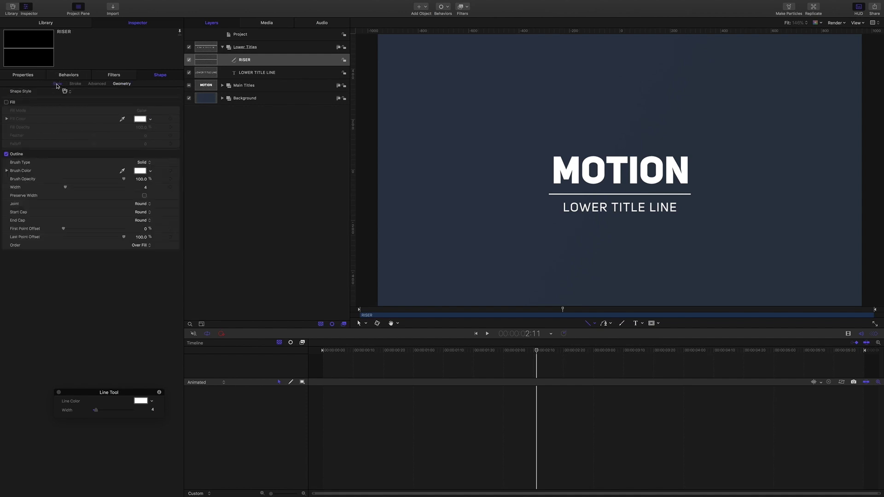
click(146, 188)
text(10)
key(Return)
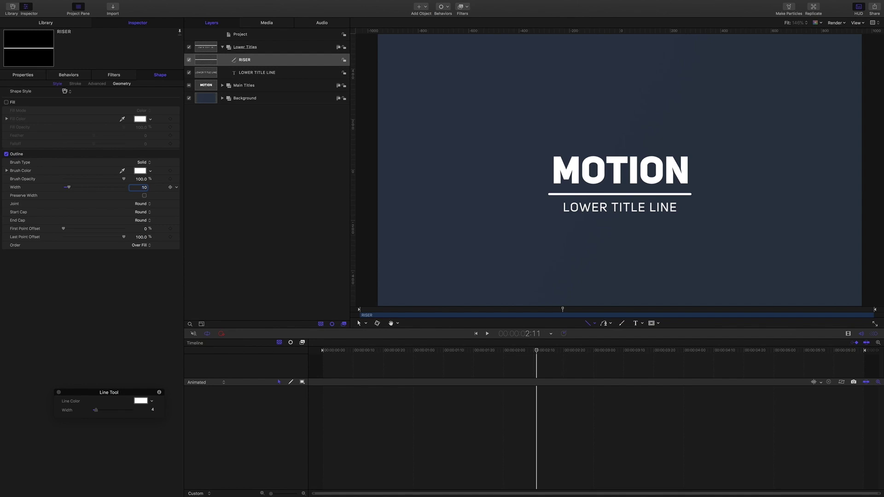
click(150, 212)
click(149, 200)
click(147, 220)
click(148, 210)
- Trim the RISER layer's in point to timecode 1:05
click(534, 334)
text(105)
key(Return)
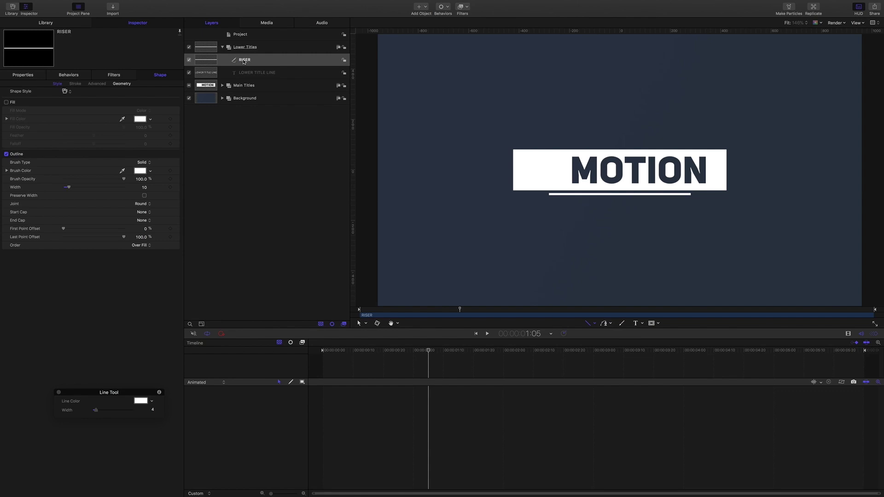
key(i)
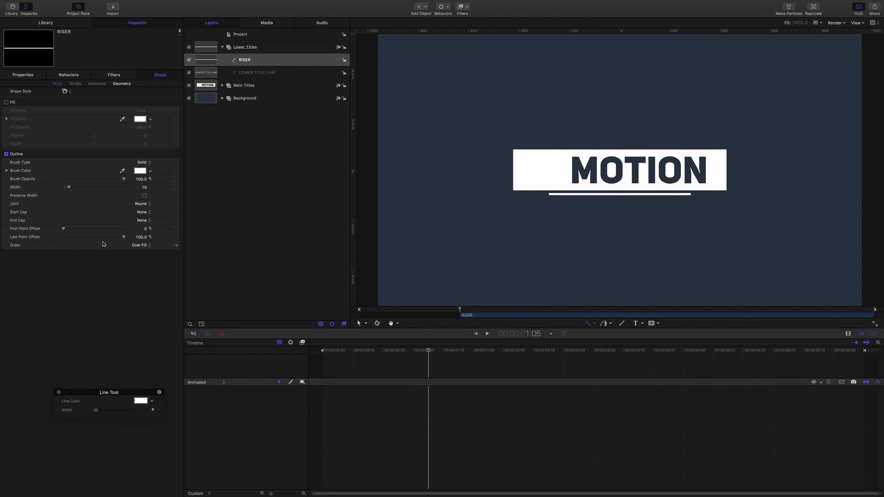
- Keyframe RISER's Last Point Offset at 0% at timecode 1:05 and at 100% at 2:05
click(171, 238)
drag(124, 236, 2, 234)
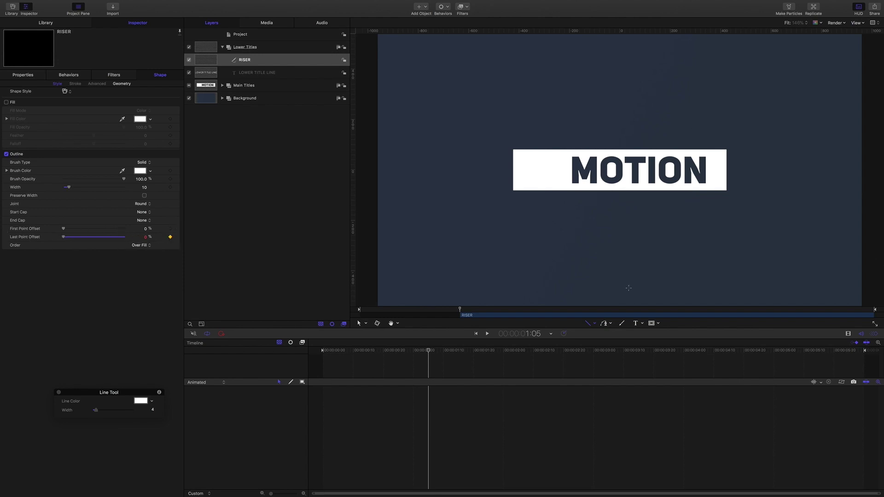
click(532, 334)
text(205)
key(Return)
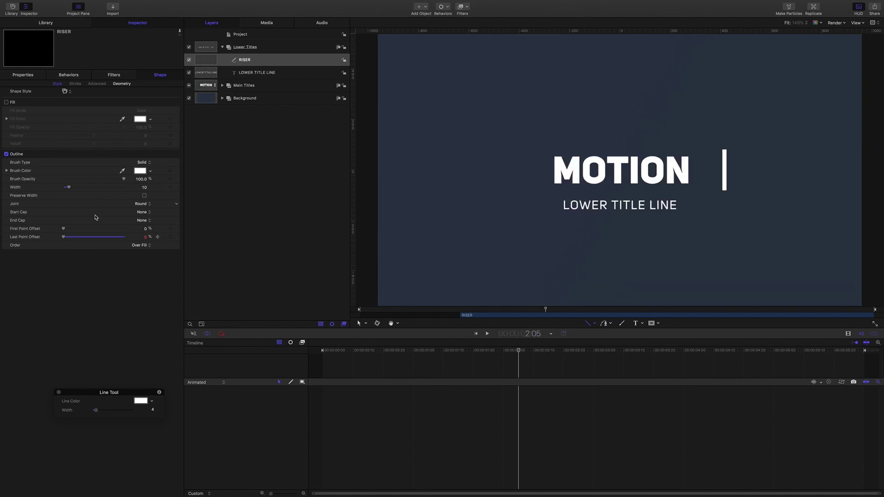
drag(63, 237, 142, 239)
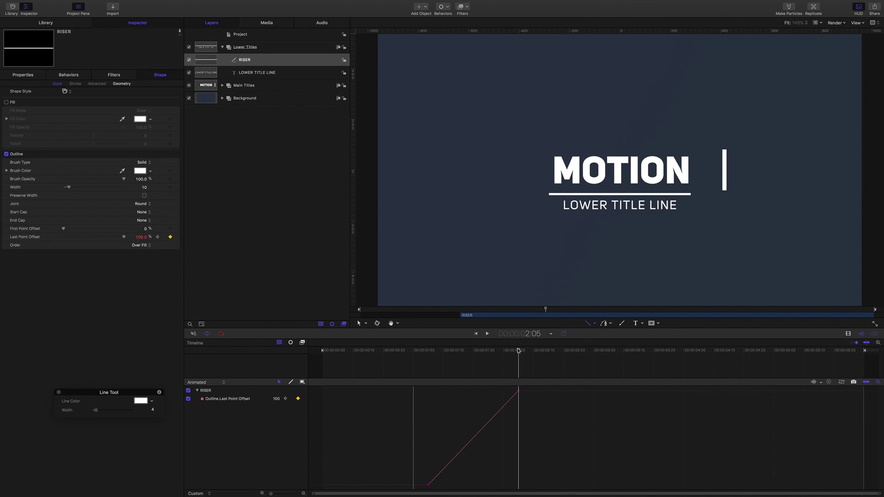
- Play the RISER line's draw-on animation from timecode 1:05
drag(519, 351, 427, 353)
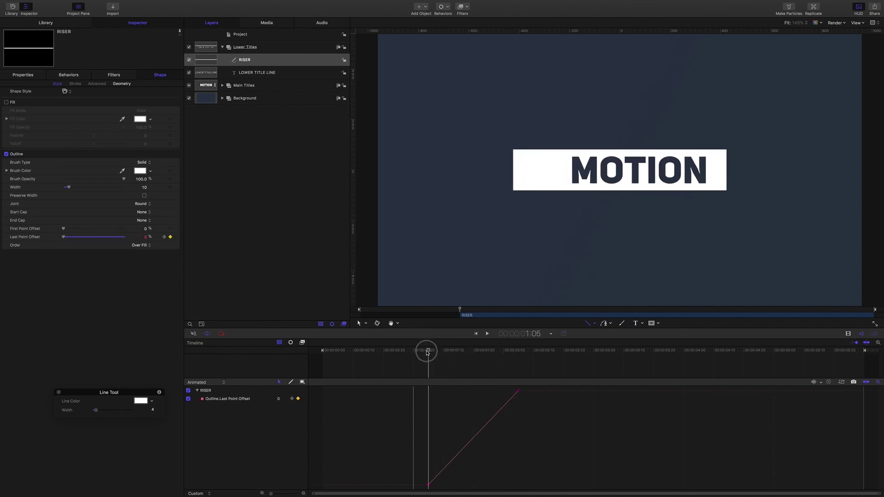
key(Left)
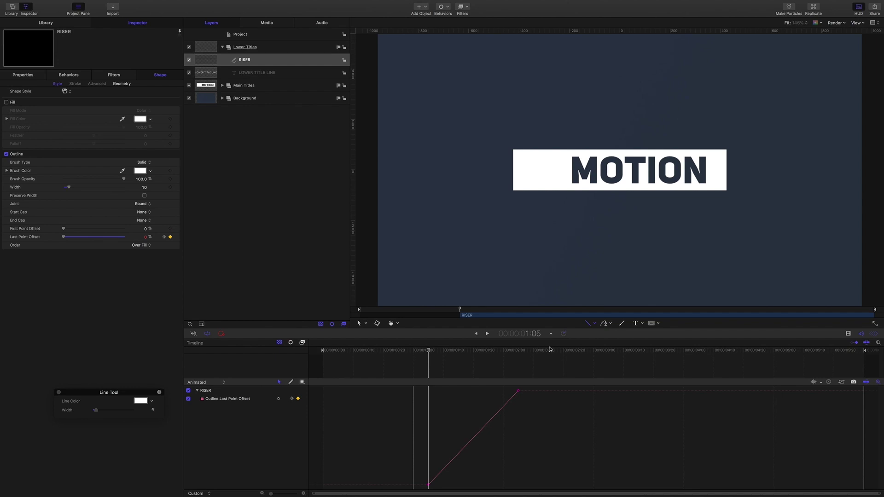
key(space)
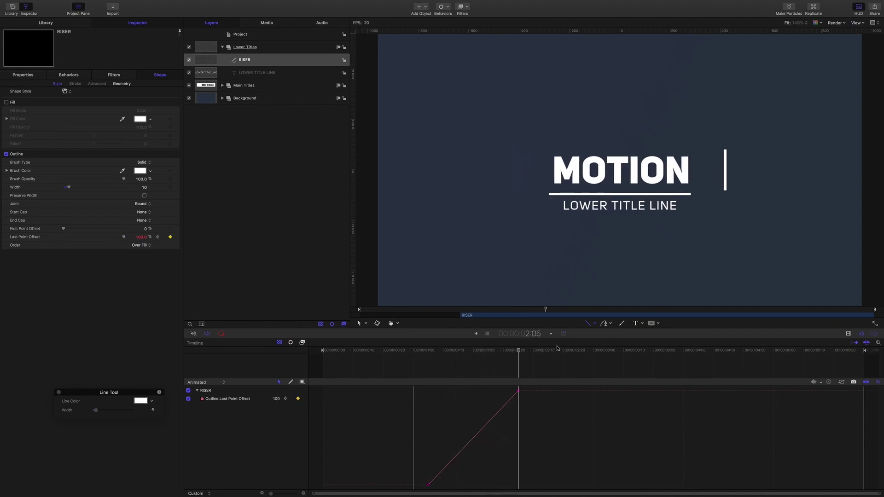
key(space)
- Switch the Last Point Offset keyframes to Bezier interpolation and lengthen both horizontal tangents into a steep S-curve
drag(398, 390, 558, 489)
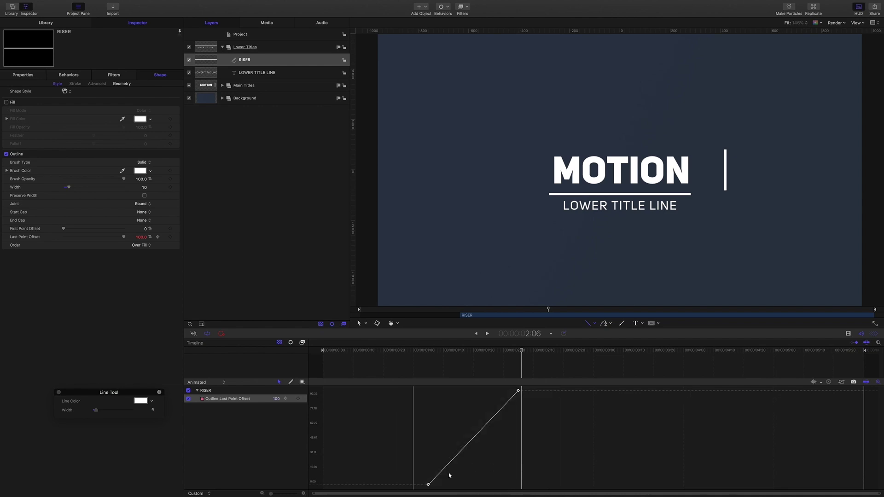
right_click(428, 485)
mouse_move(457, 475)
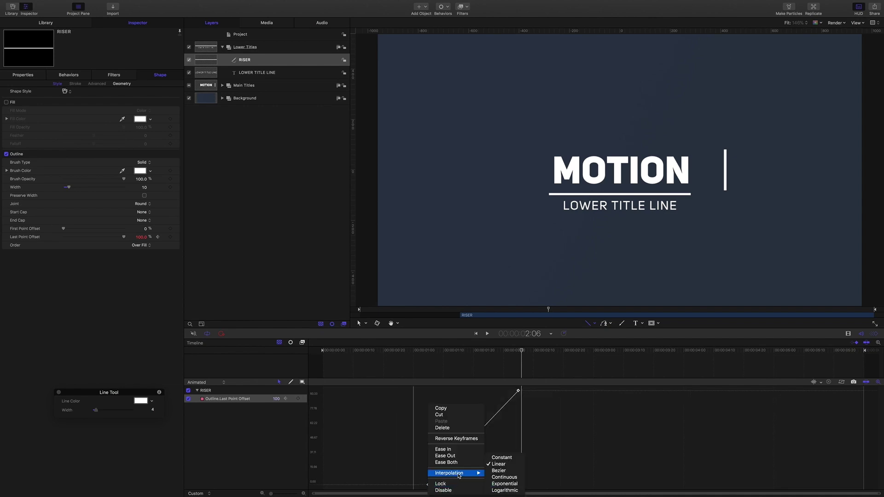
click(503, 473)
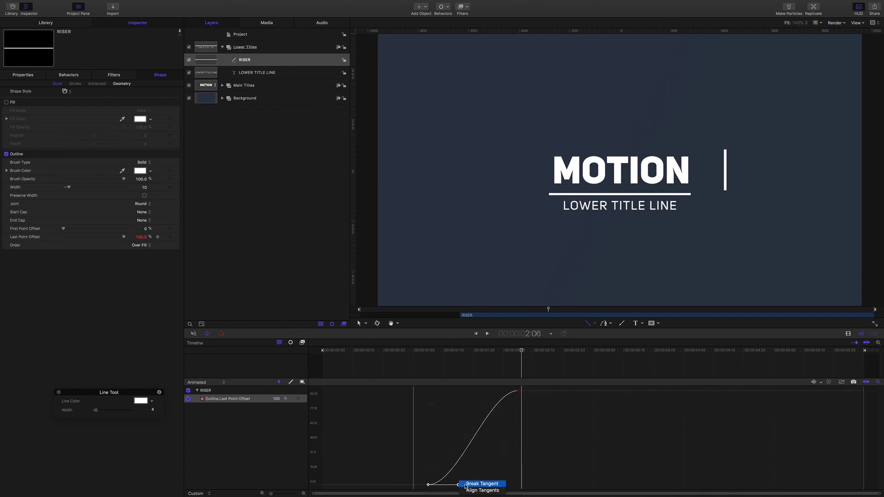
drag(549, 413, 498, 389)
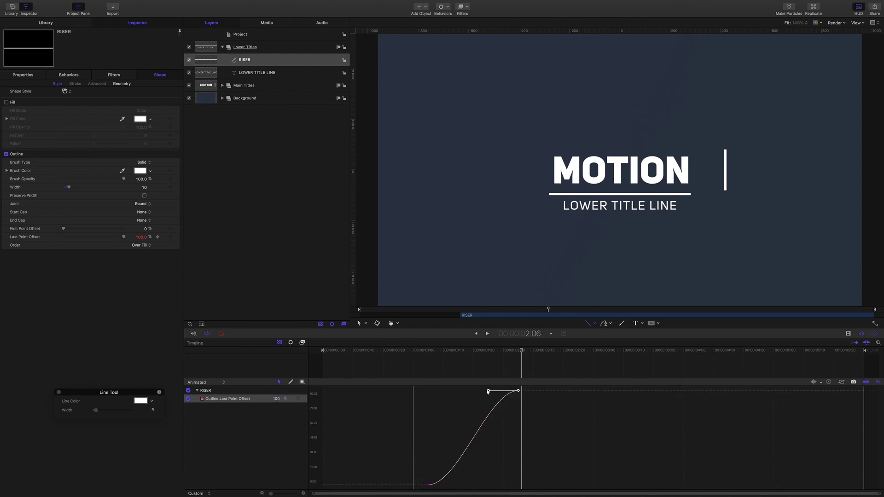
drag(421, 474, 488, 486)
drag(551, 406, 453, 392)
- Play the animation from 1:05 and compare the lower title against the RISER line at frames 1:25 and 1:26
drag(521, 351, 428, 358)
key(space)
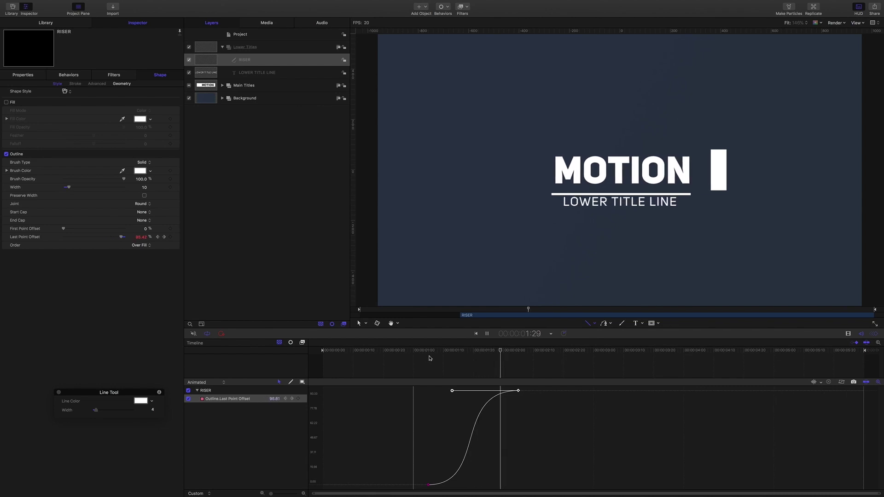
key(space)
drag(552, 352, 491, 351)
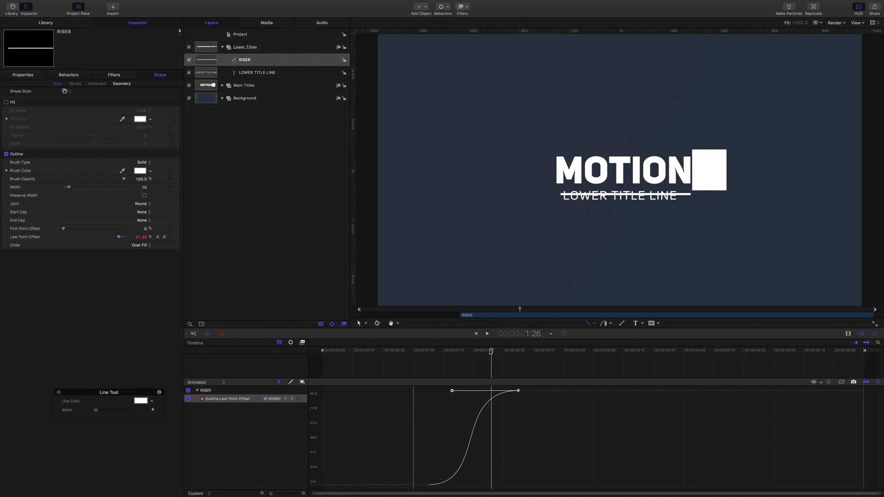
drag(490, 351, 489, 351)
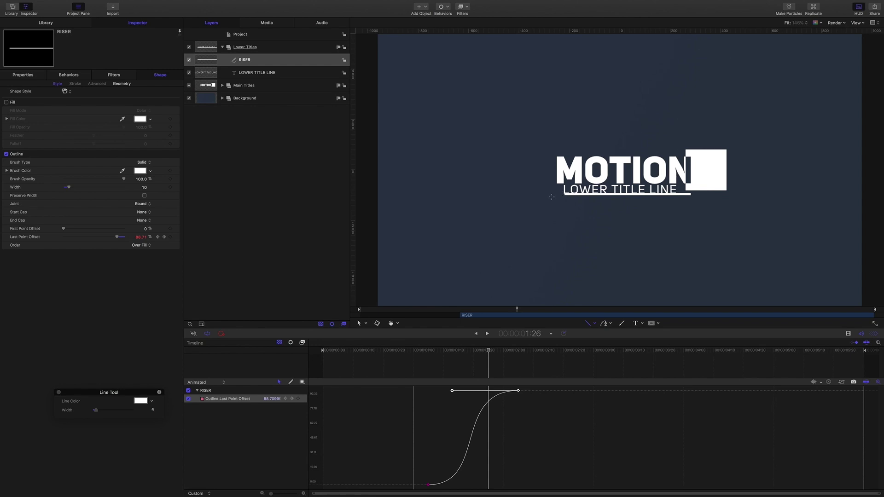
key(Right)
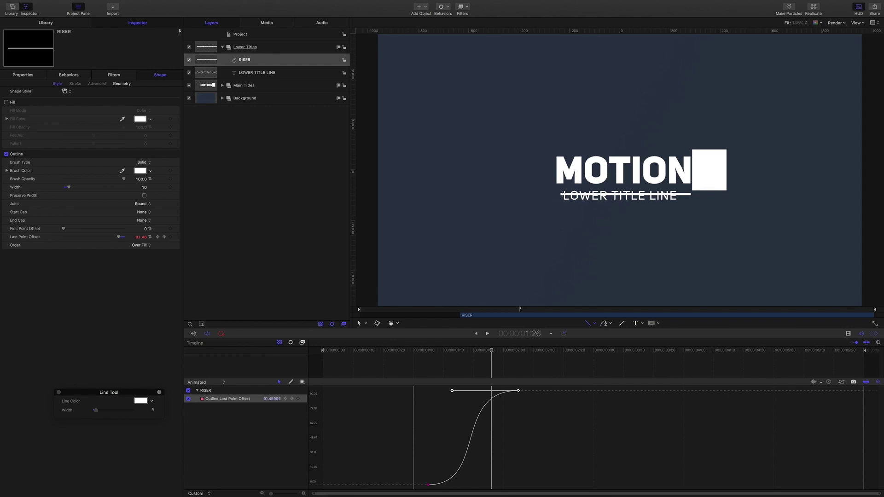
key(Left)
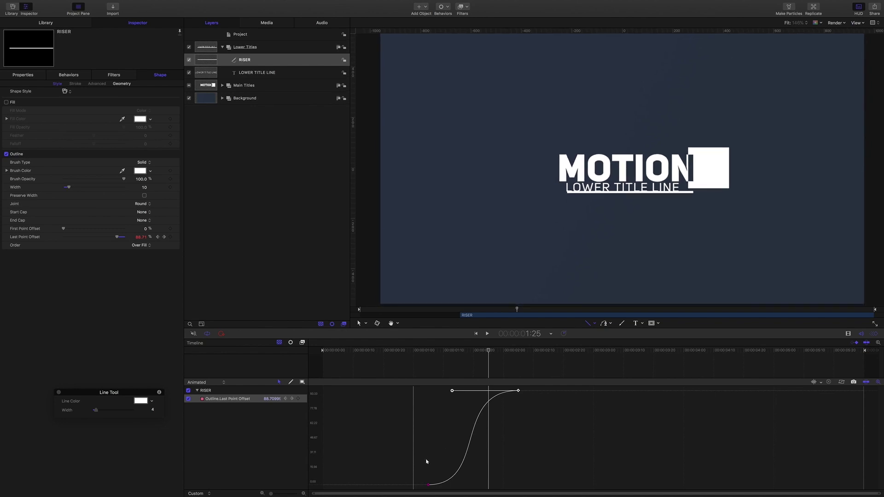
- Stretch both tangents of the Last Point Offset curve further, extending the first keyframe's past the last keyframe, for a steeper middle
drag(419, 467, 461, 491)
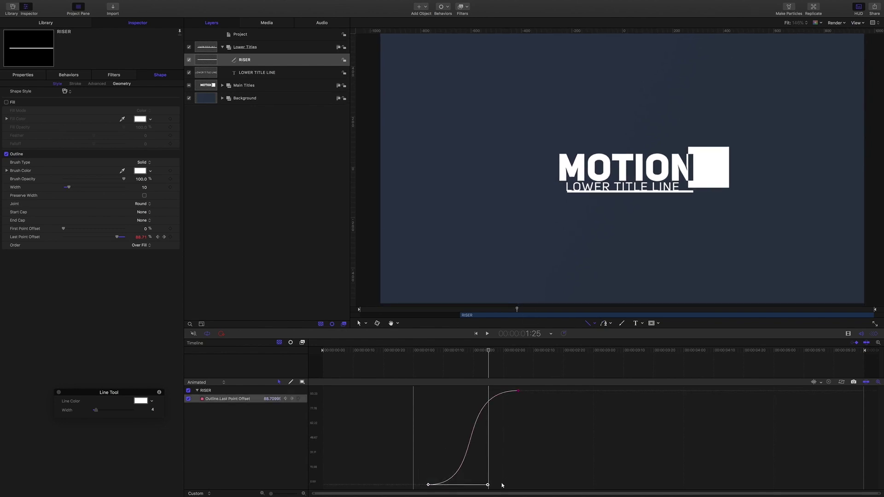
drag(488, 486, 513, 485)
drag(536, 425, 507, 372)
drag(454, 391, 433, 391)
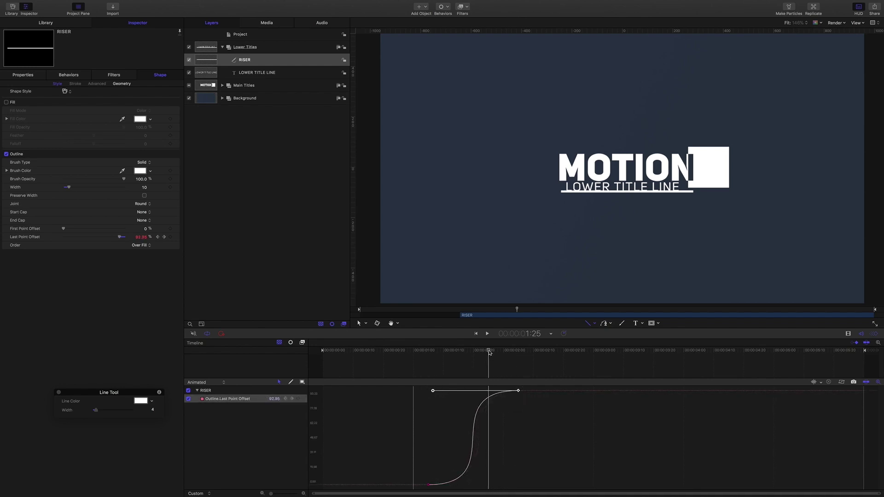
mouse_move(488, 351)
mouse_down()
mouse_move(399, 358)
mouse_move(490, 368)
mouse_up()
click(430, 485)
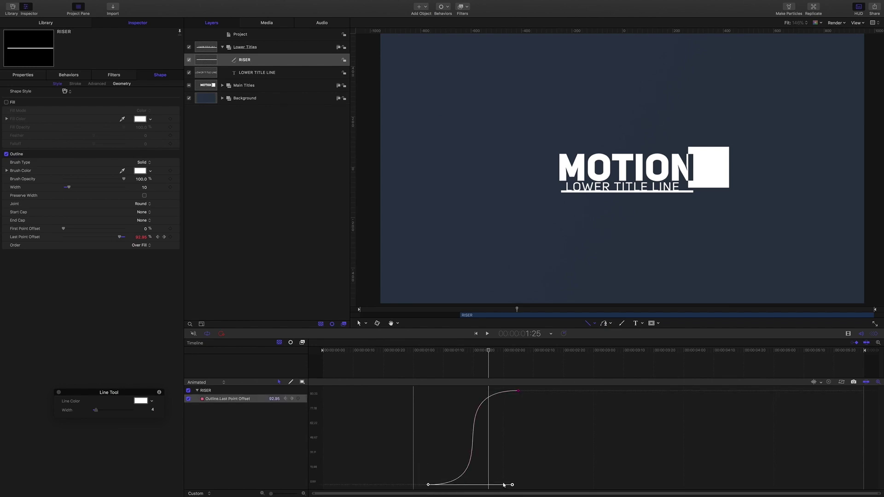
drag(512, 485, 537, 486)
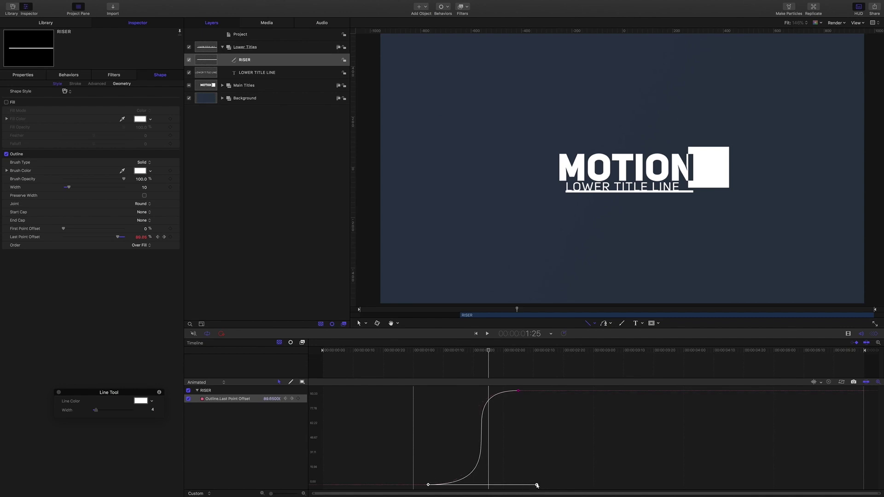
- Play the whole title animation twice from the start and park the playhead at timecode 1:25
drag(490, 356, 339, 356)
key(space)
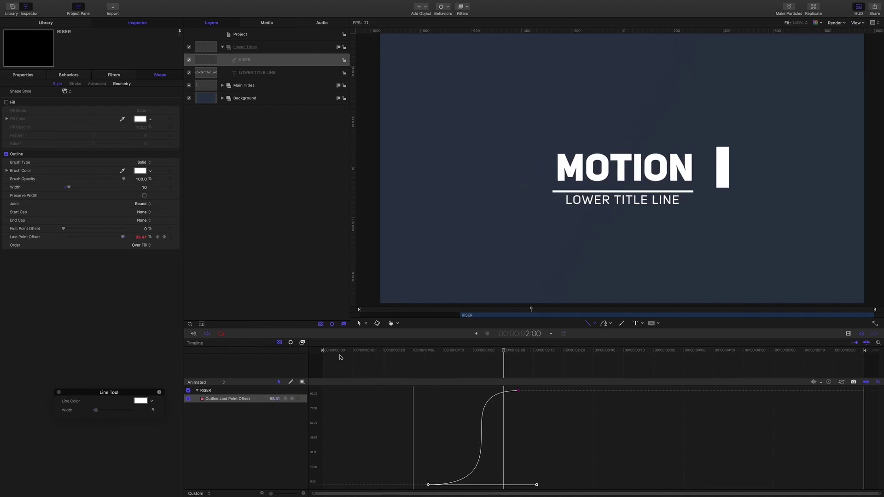
key(space)
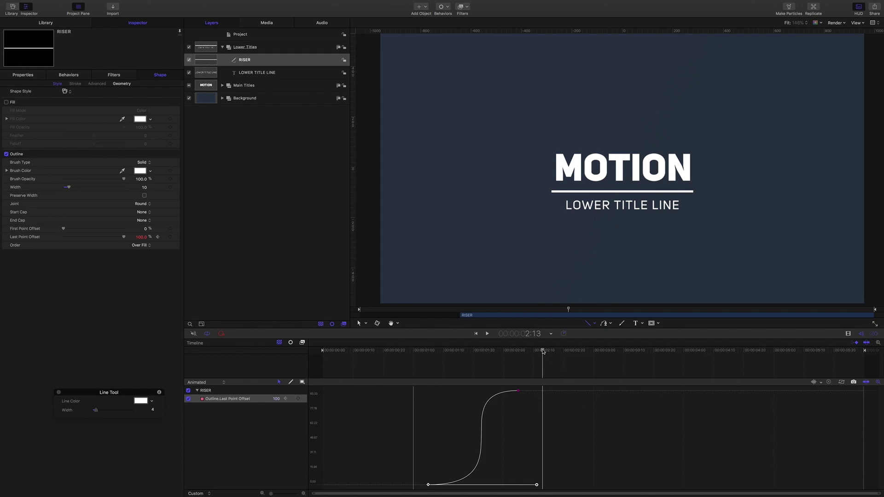
drag(543, 351, 518, 352)
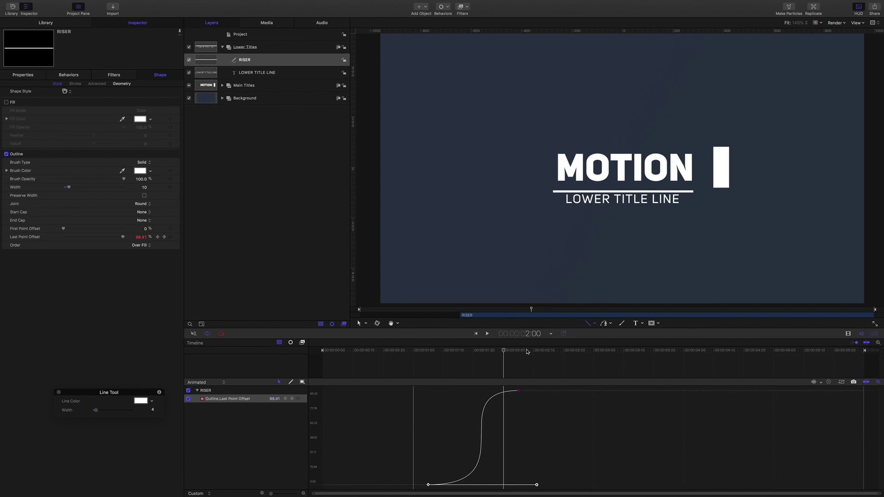
drag(504, 351, 246, 345)
key(space)
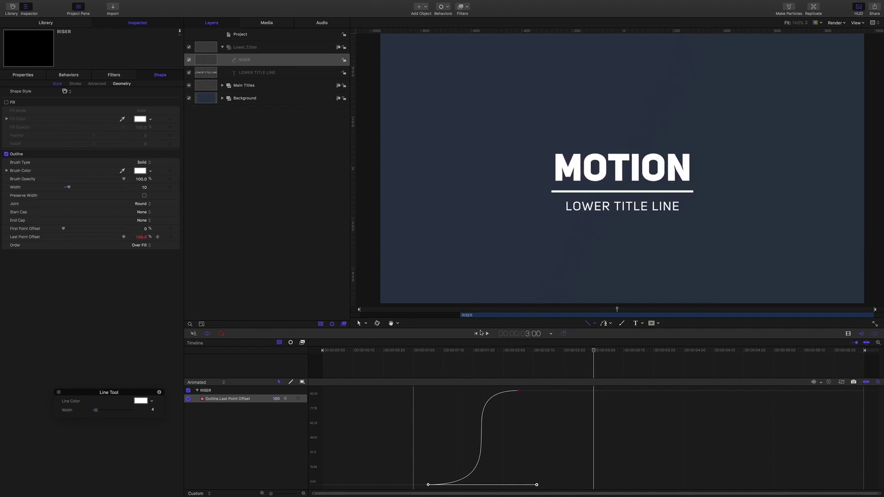
key(space)
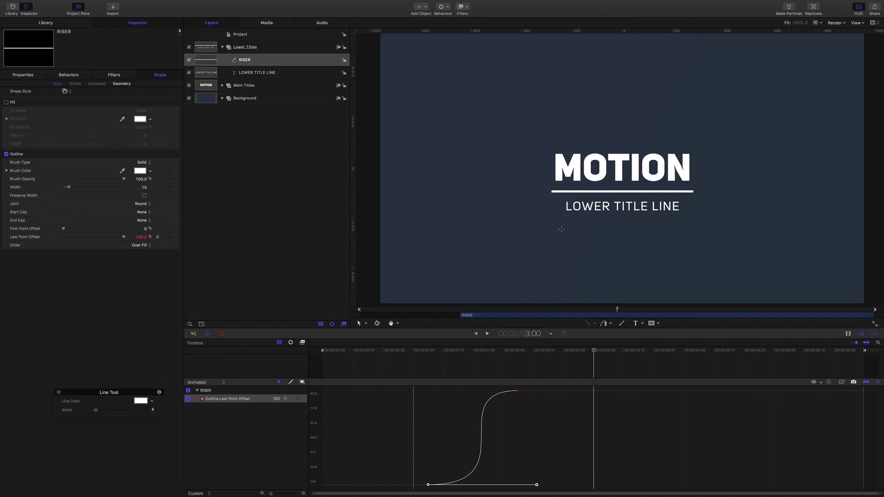
drag(590, 352, 488, 352)
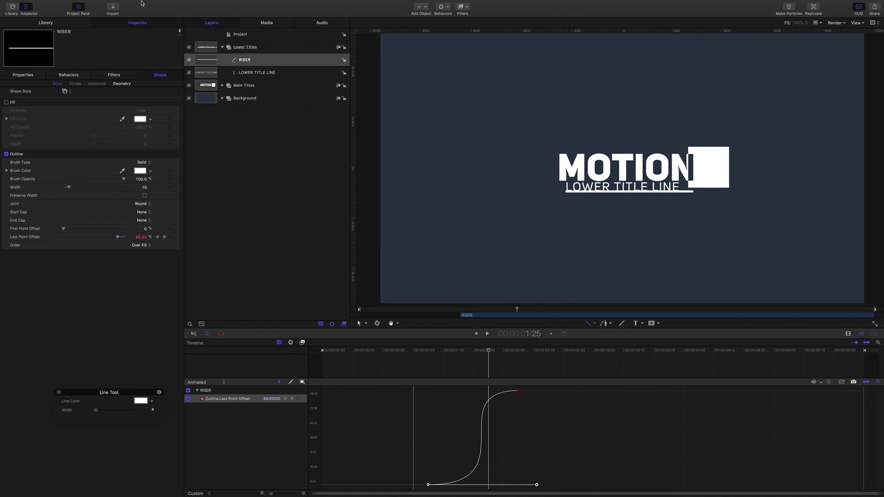
- Draw a filled white rectangle in the Lower Titles group, covering the LOWER TITLE LINE text from mid-MOTION down to the RISER line
click(240, 48)
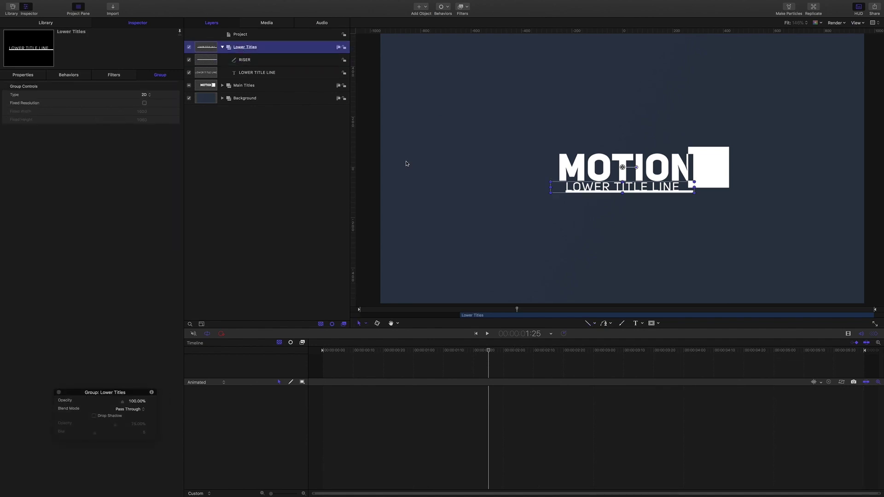
click(595, 324)
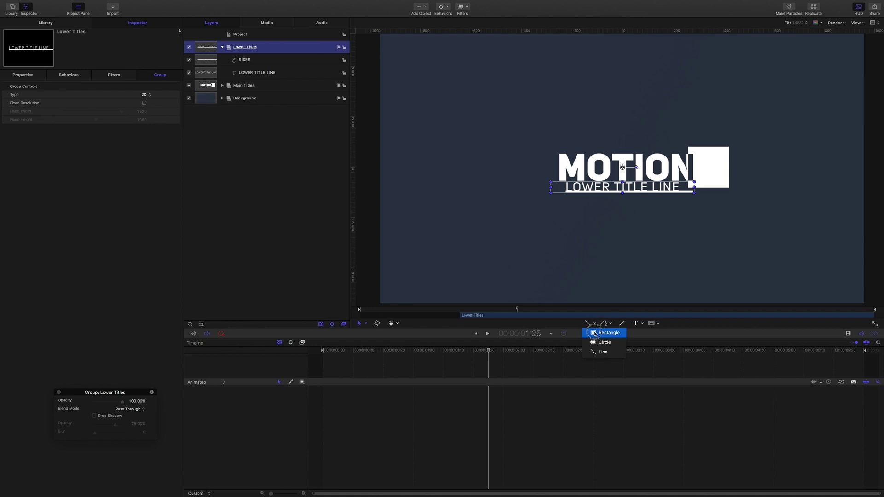
click(603, 332)
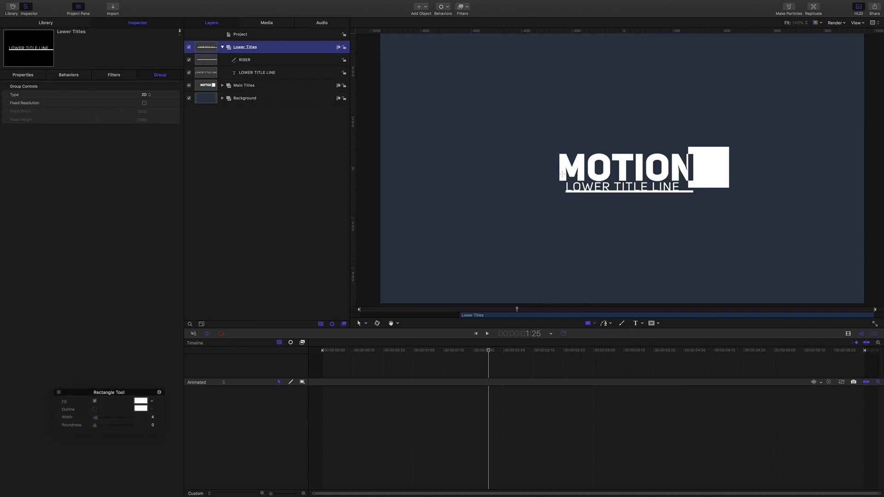
mouse_move(562, 175)
mouse_down()
mouse_move(626, 191)
mouse_move(688, 192)
mouse_up()
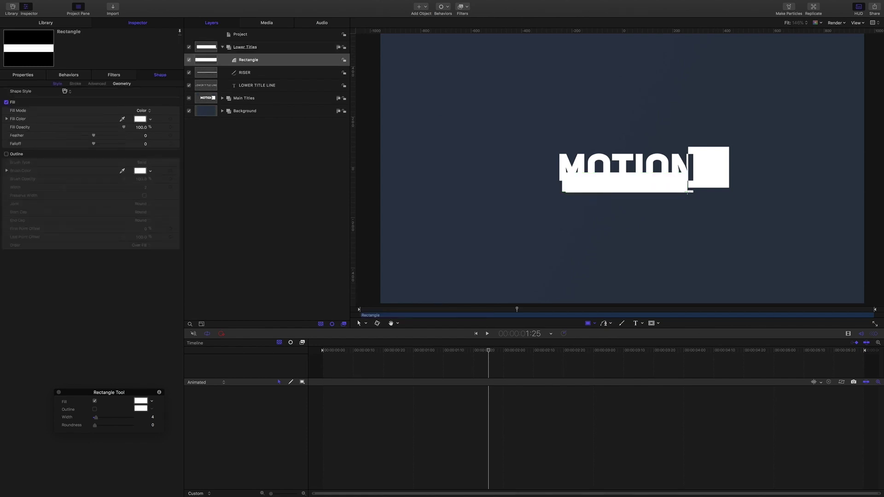
- Rename the rectangle as Lower Title Mask and move it below the LOWER TITLE LINE layer in the stack
double_click(261, 61)
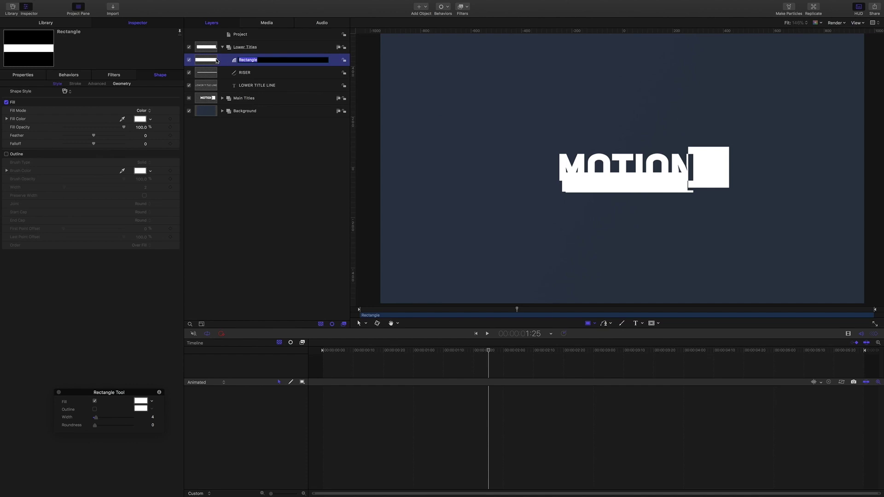
text(Lower Title Mask)
key(Return)
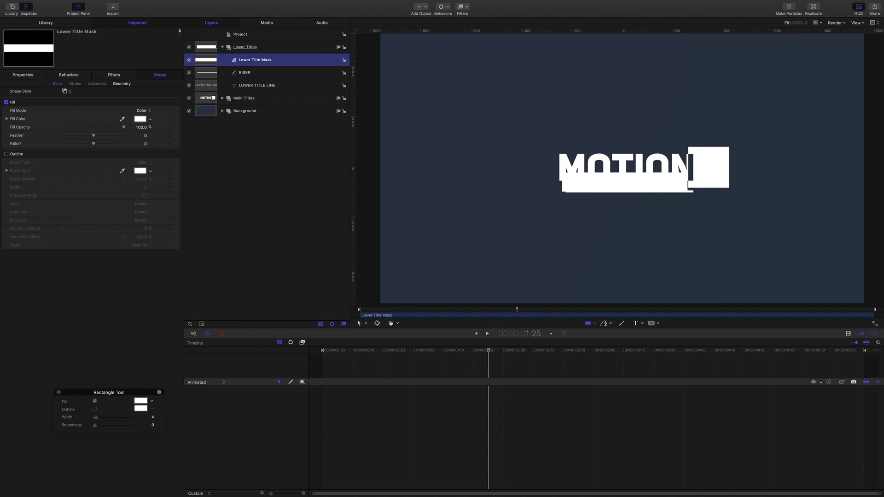
key(super+bracketleft)
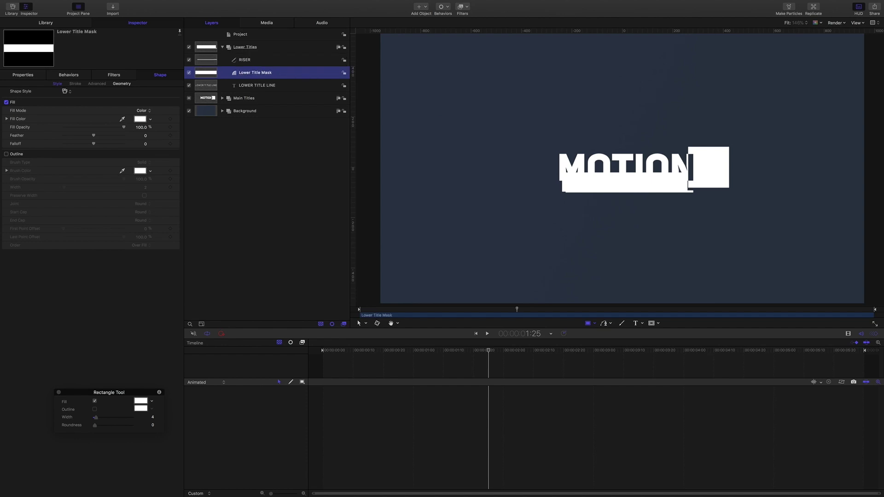
key(super+bracketleft)
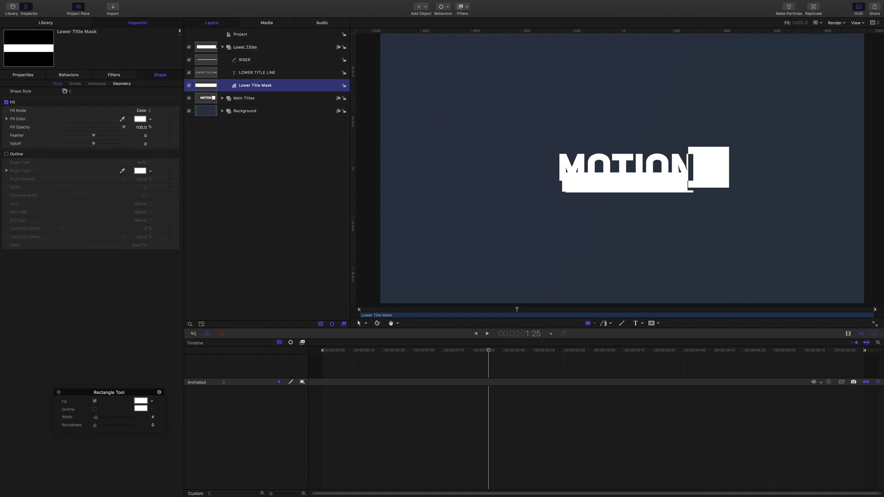
- Add an image mask to LOWER TITLE LINE, using Lower Title Mask as its source and Subtract as the mask blend mode
click(258, 76)
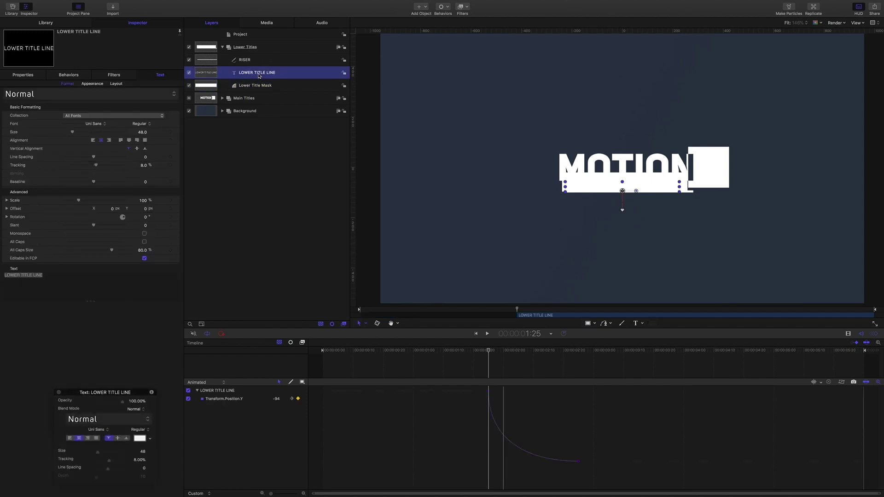
right_click(259, 76)
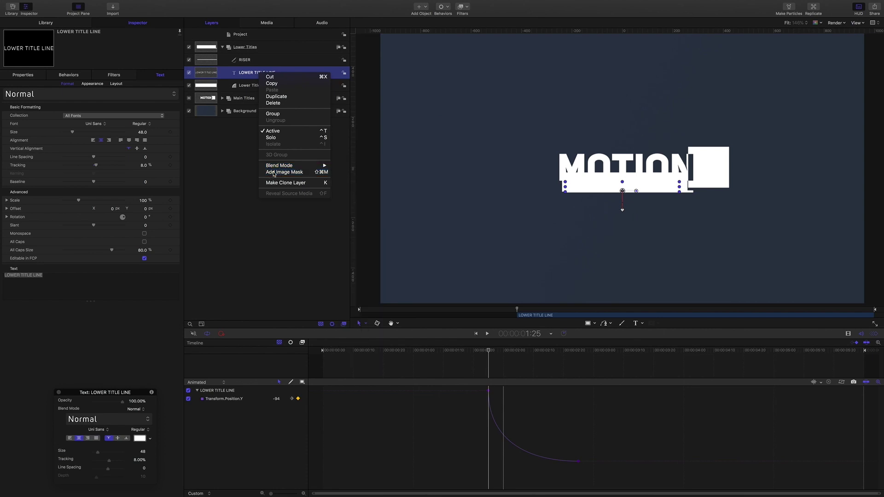
key(Escape)
key(super+shift+m)
drag(253, 98, 139, 99)
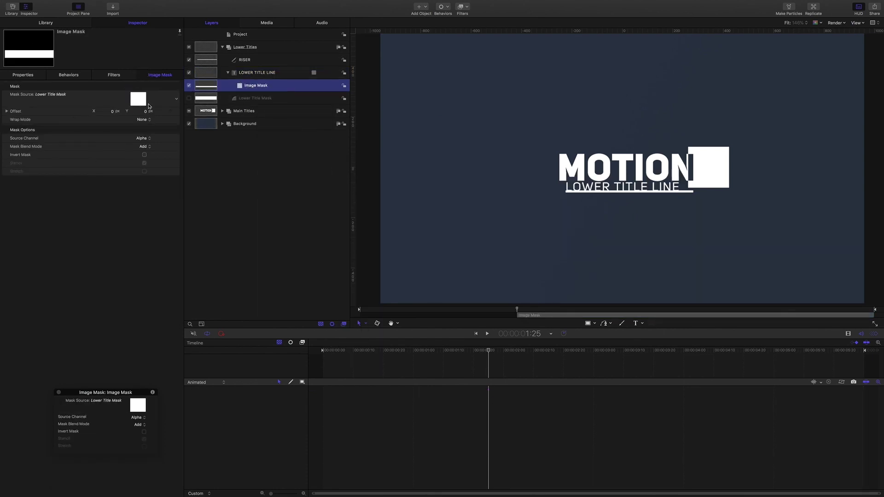
click(149, 148)
click(147, 152)
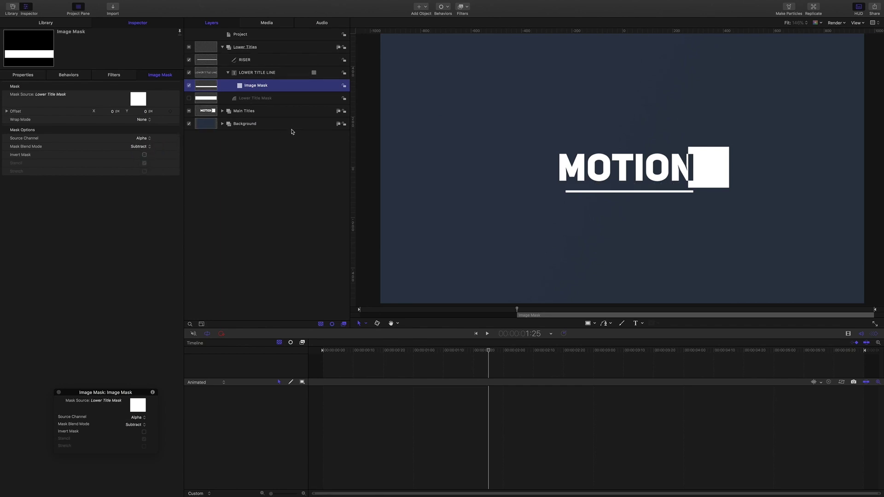
- Add an Align To behavior to Lower Title Mask, with RISER as the object, aligning the mask's Bottom to the line's Center
click(257, 98)
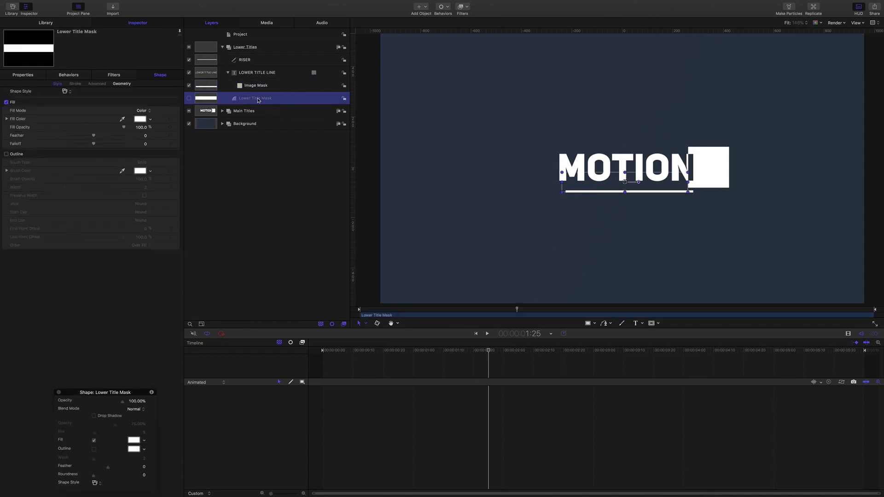
click(450, 7)
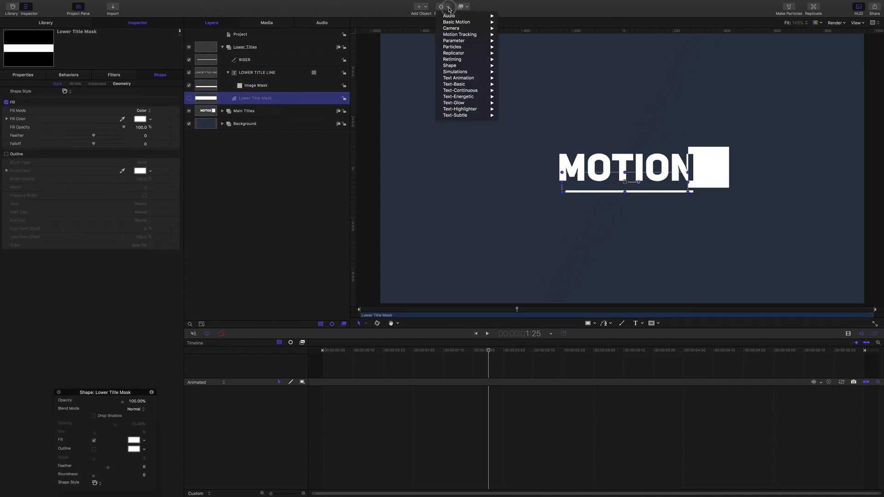
mouse_move(456, 22)
click(512, 23)
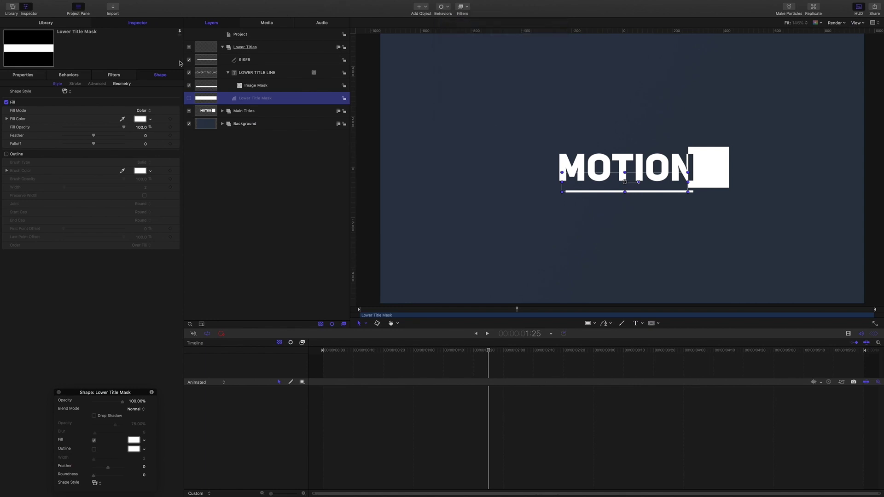
drag(247, 59, 143, 100)
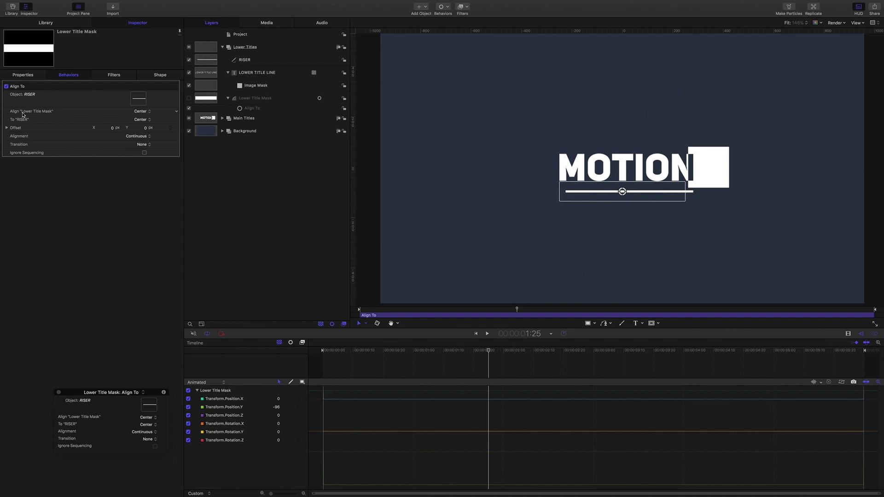
click(149, 114)
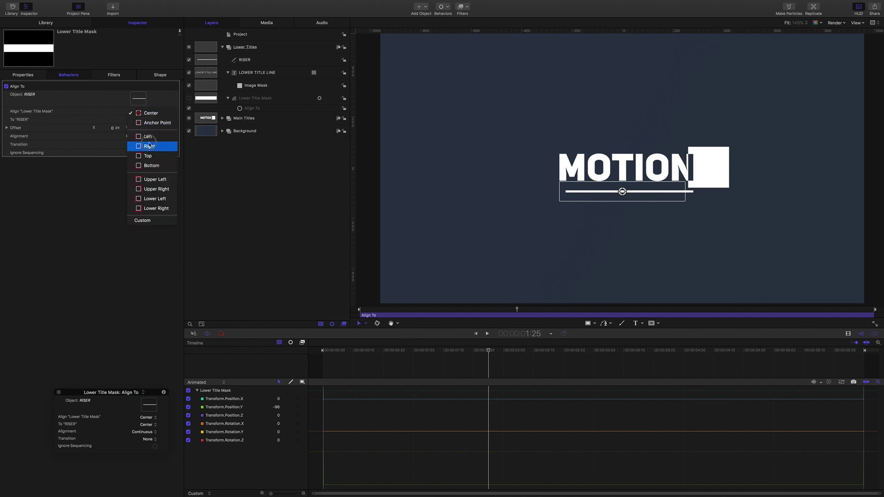
click(157, 165)
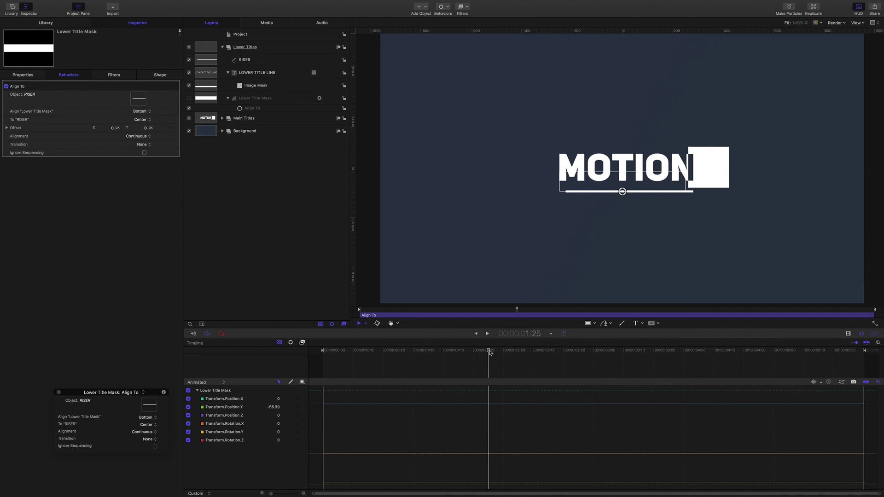
- At 1:05, draw a rectangle mask about 872 px wide on the Main Titles group, covering the MOTION bar and the area above it
drag(489, 350, 428, 355)
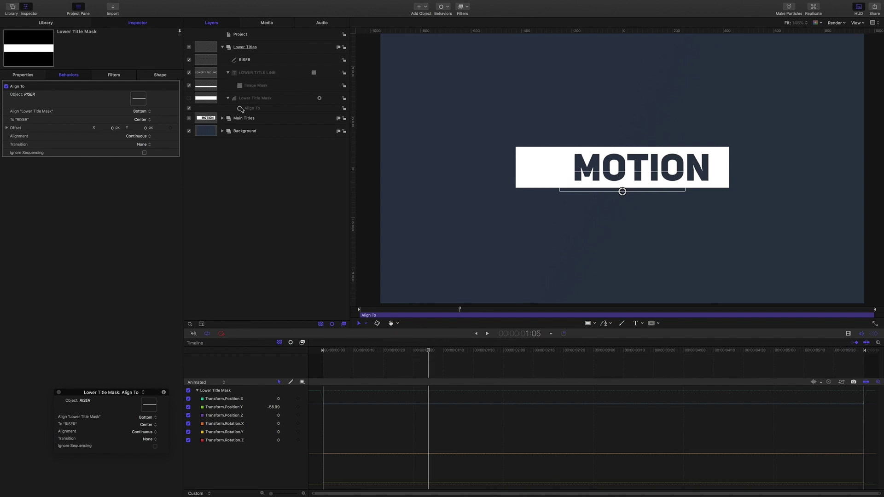
click(241, 120)
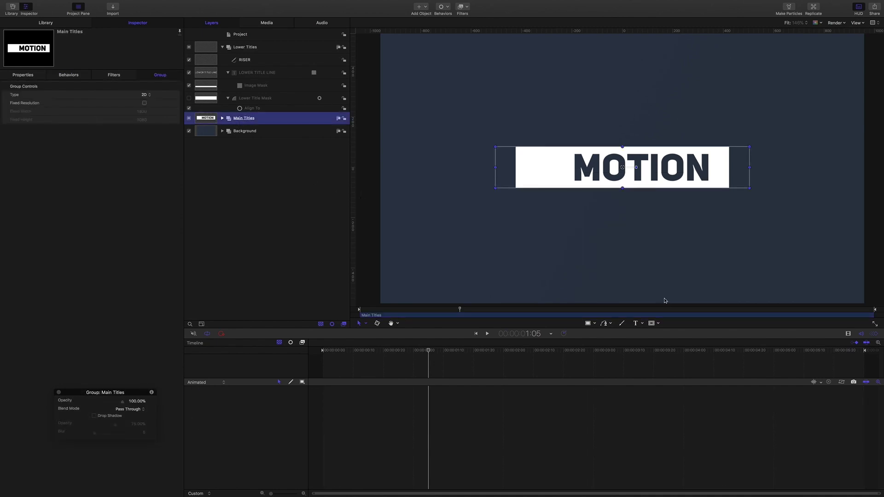
click(652, 324)
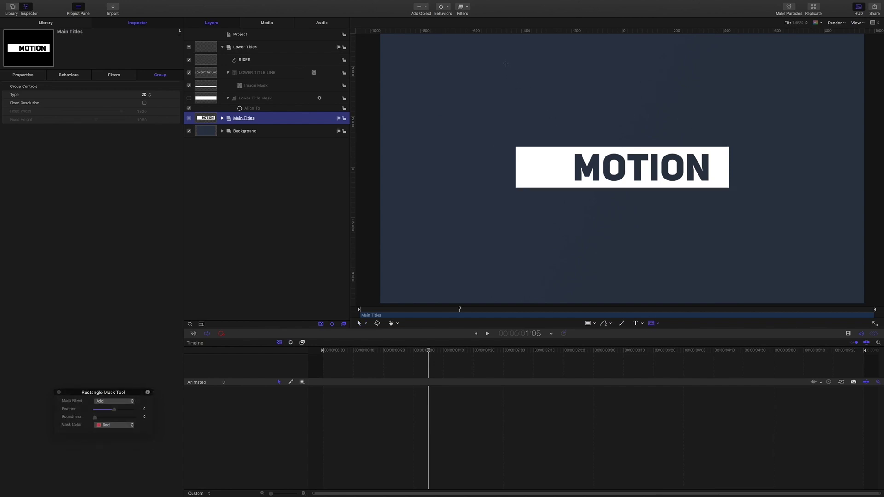
drag(505, 64, 733, 190)
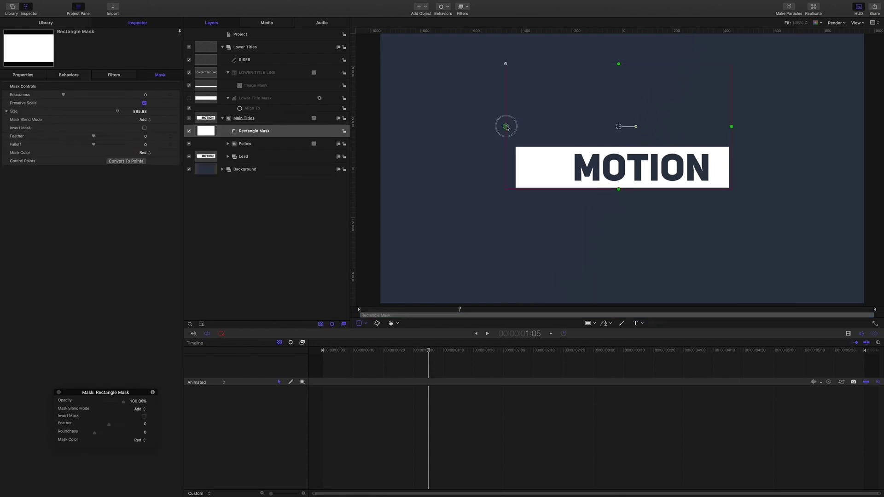
drag(513, 128, 512, 126)
mouse_move(432, 353)
mouse_down()
mouse_move(444, 352)
mouse_move(426, 352)
mouse_move(435, 352)
mouse_up()
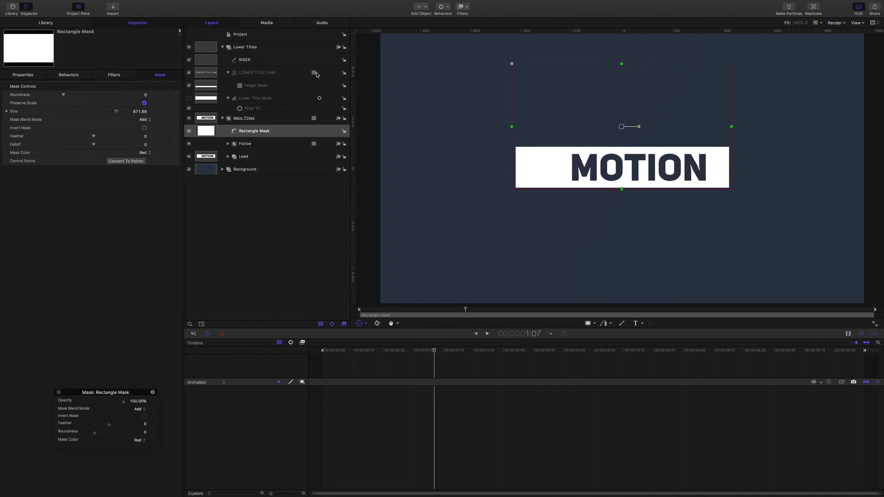
- Rename the new rectangle mask in the Main Titles group as Main Title Mask
double_click(247, 130)
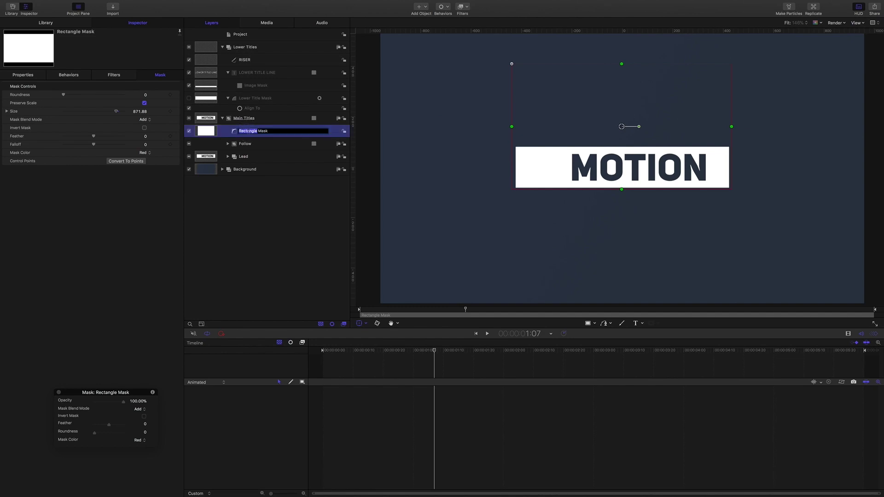
triple_click(238, 132)
text(Main Ti)
key(Return)
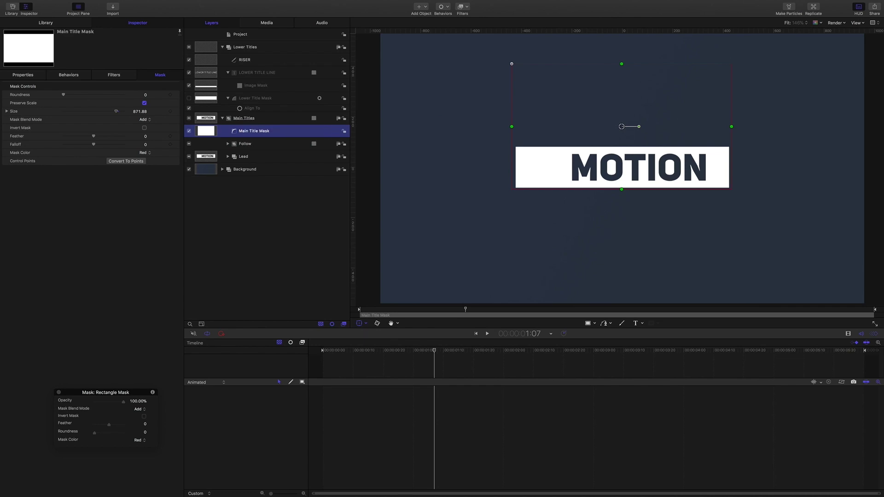
- Add an Align To behavior to Main Title Mask, with RISER as the object, aligning the mask's Bottom to the line's Center
click(449, 7)
mouse_move(449, 22)
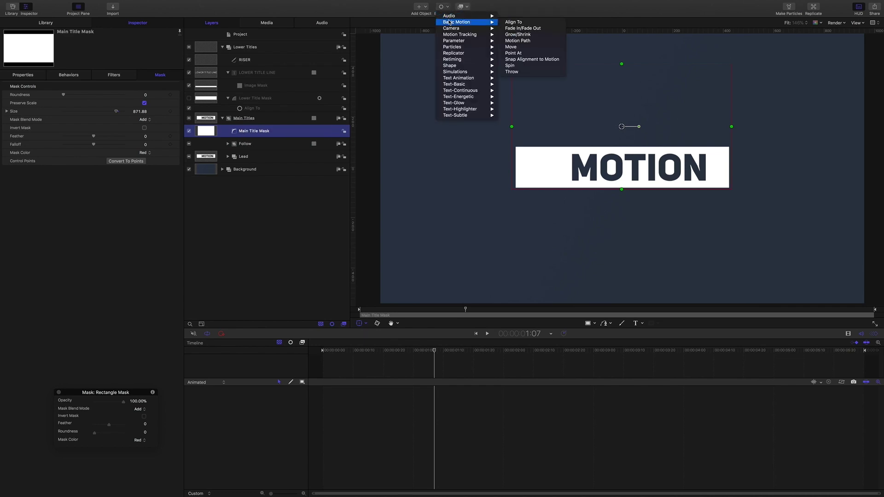
click(511, 23)
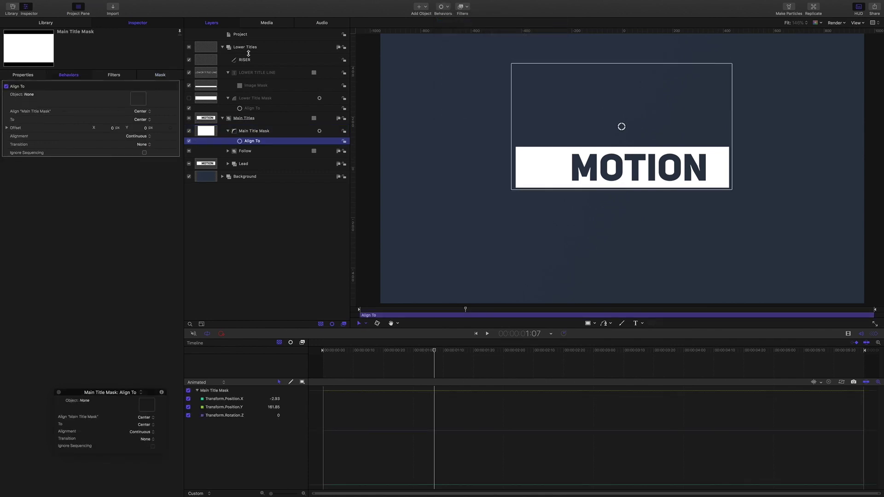
drag(246, 61, 140, 102)
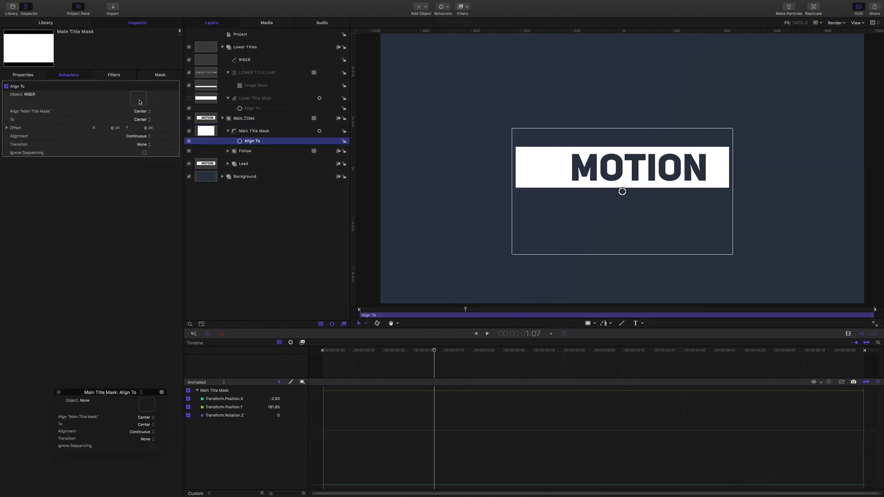
click(148, 112)
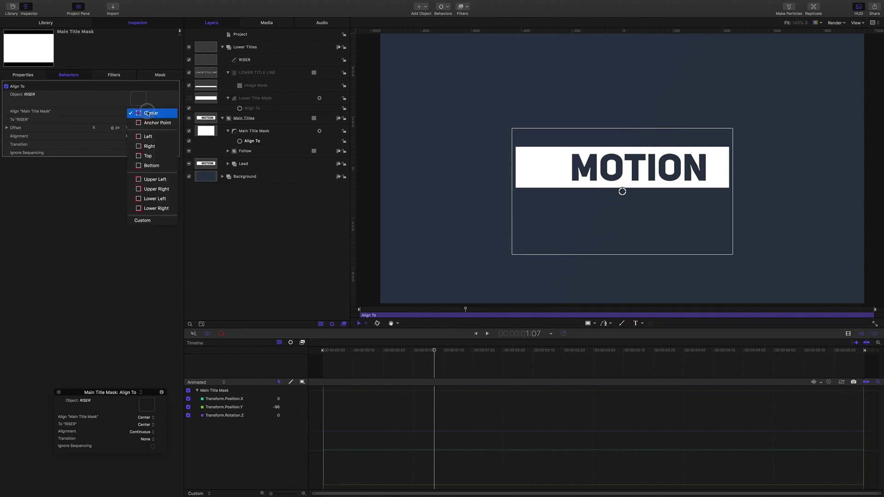
click(152, 166)
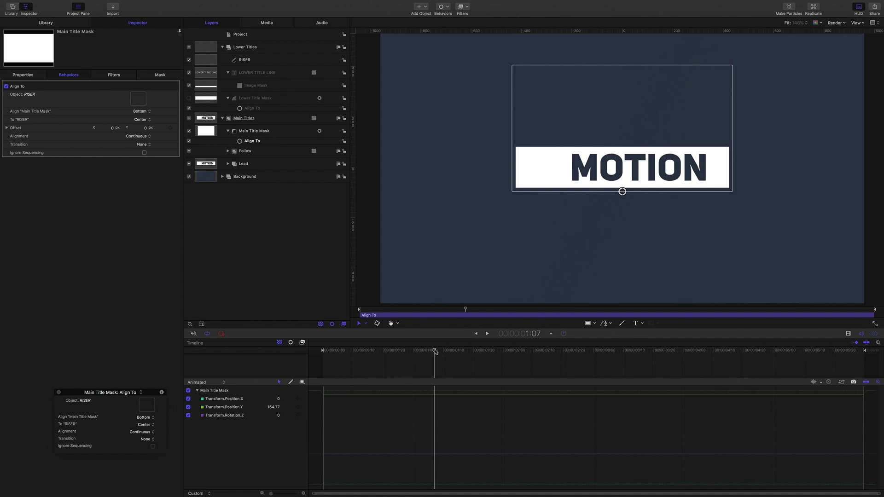
- Scrub through the reveal to check both masks and park the playhead at timecode 3:25
drag(435, 361, 516, 359)
click(533, 336)
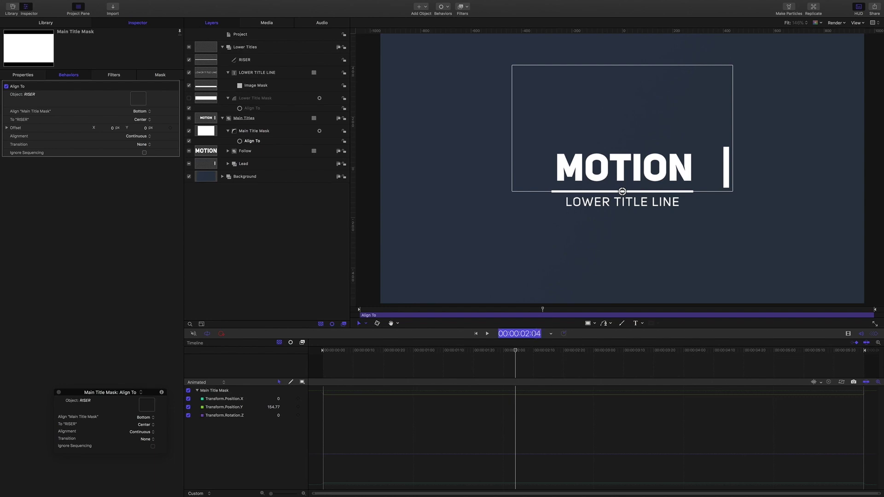
text(325)
key(Return)
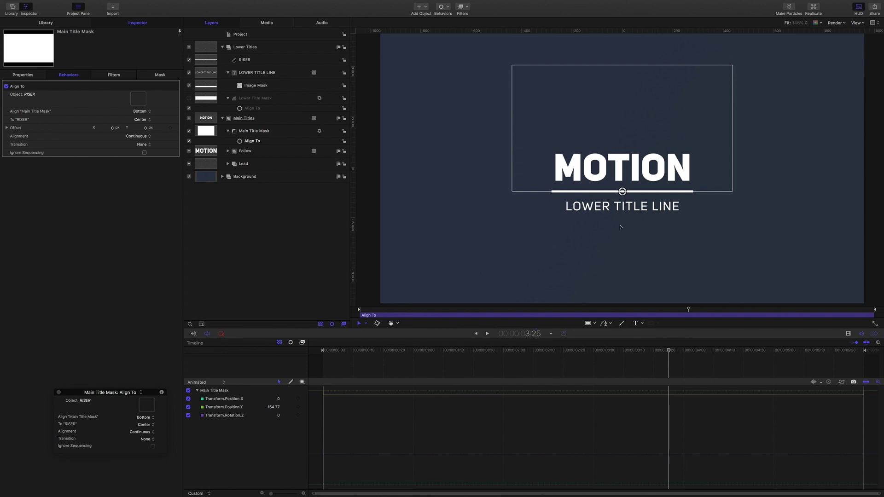
- Create a new curve set named Riser for the RISER line in the keyframe editor
click(244, 59)
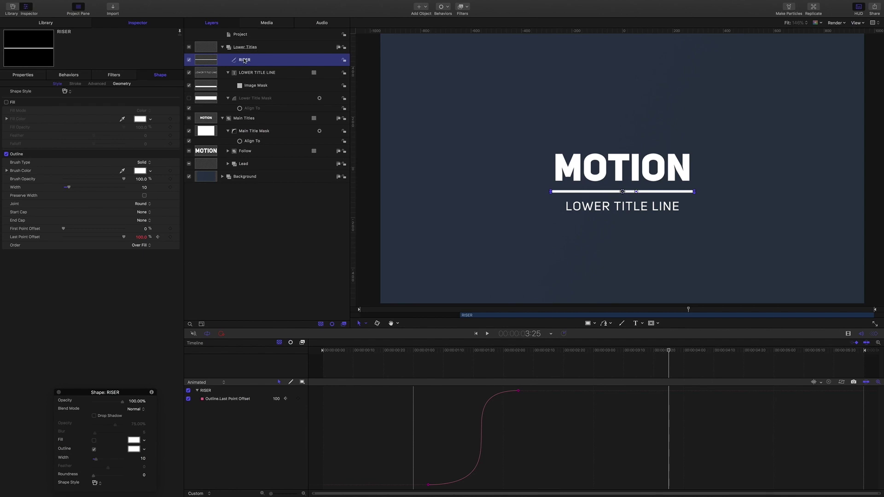
click(223, 384)
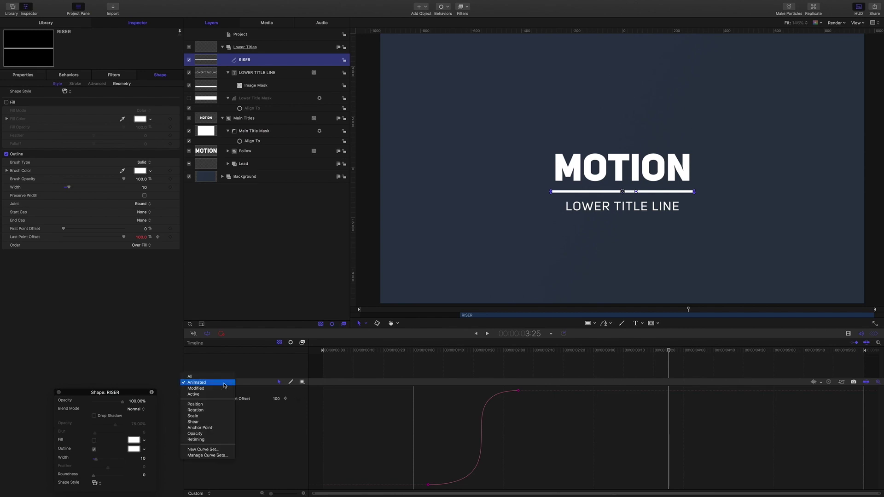
click(211, 450)
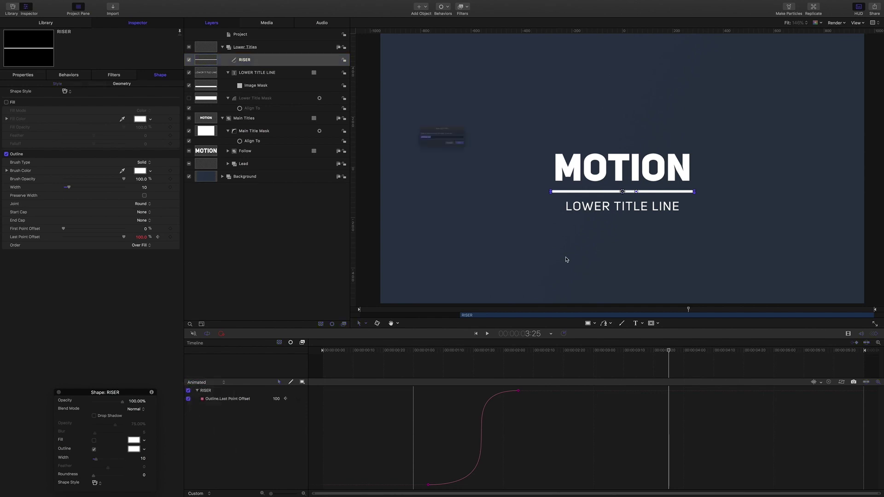
text(Riser)
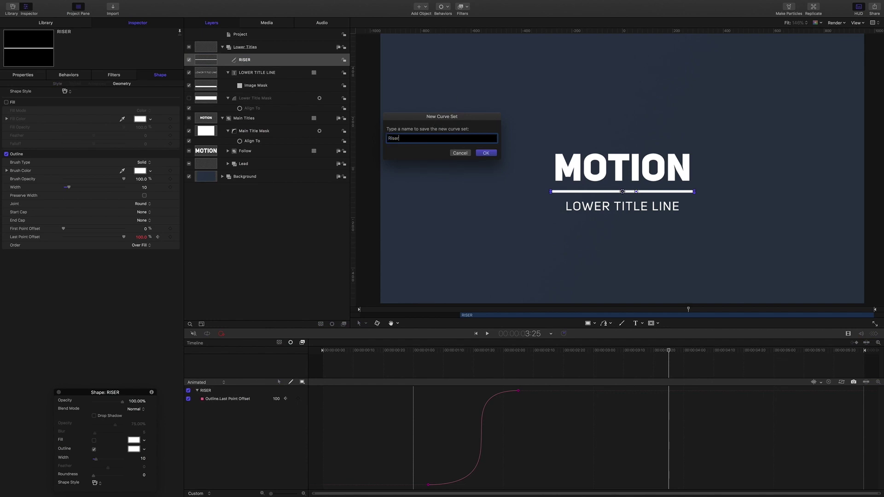
key(Return)
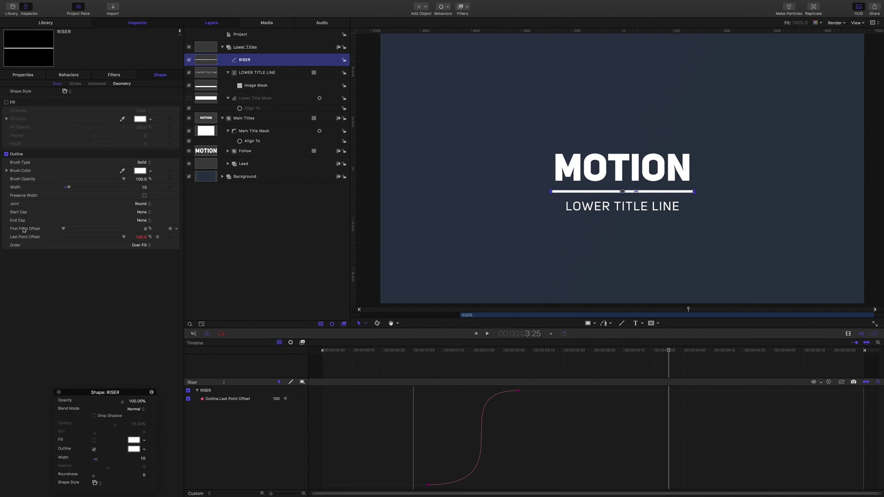
- Add RISER's First Point Offset, Z Rotation and Y Position parameters to the Riser curve set
drag(22, 229, 216, 416)
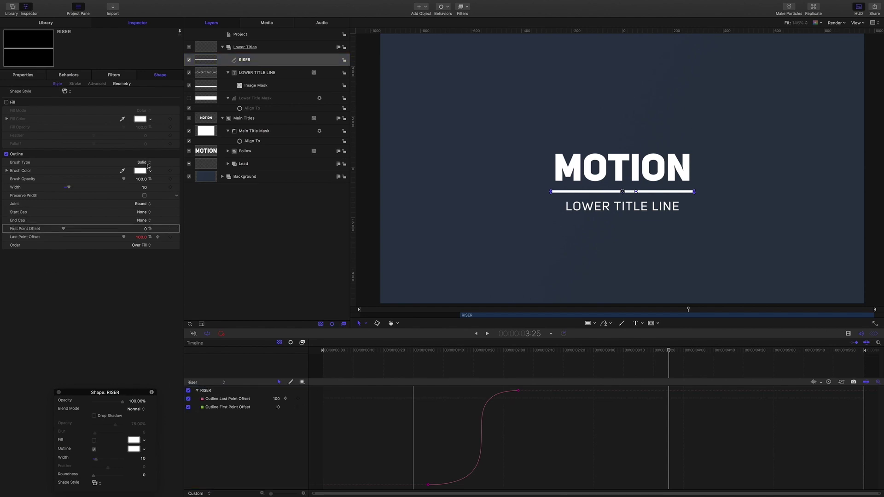
click(26, 75)
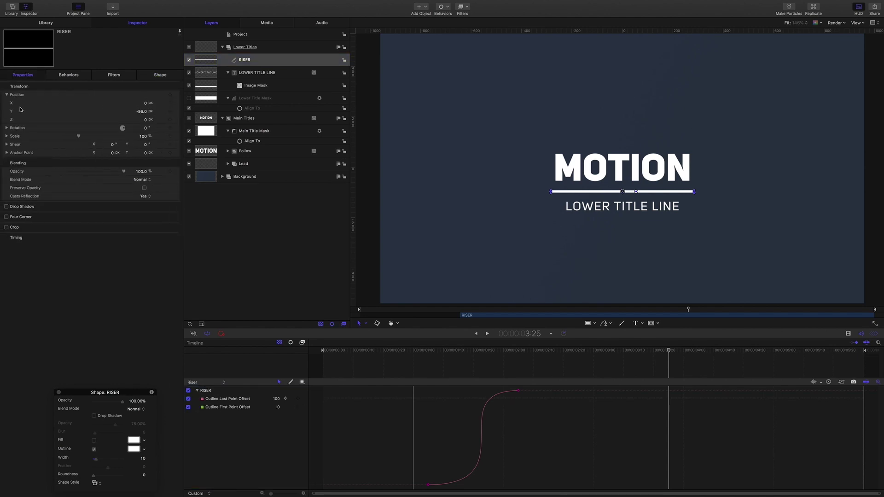
click(7, 129)
drag(18, 153, 205, 435)
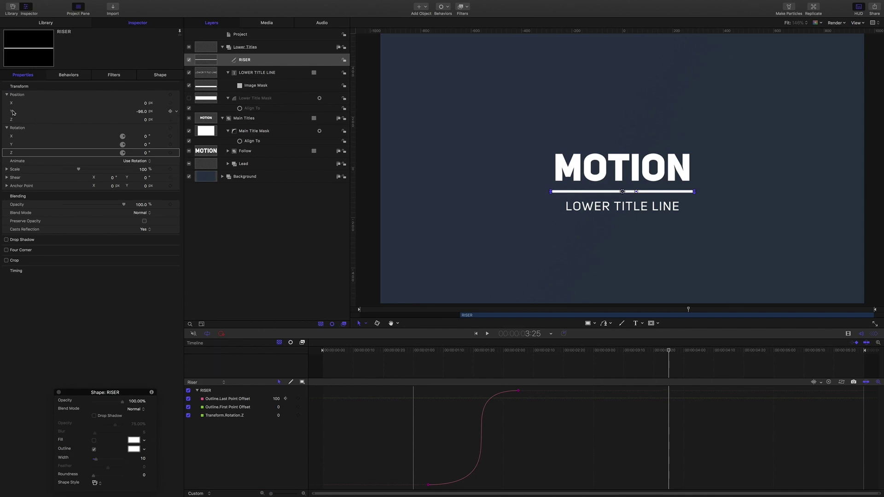
drag(13, 116, 204, 437)
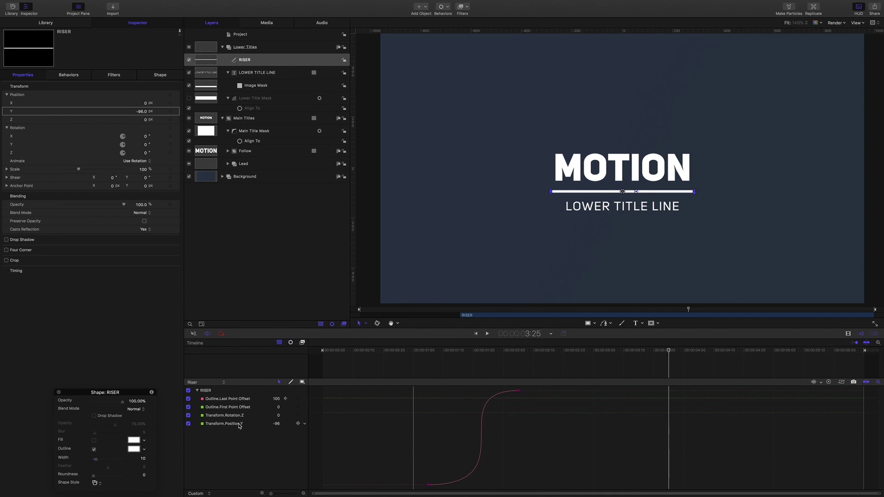
- Hide every Riser curve except Position Y and add a Position Y keyframe at 3:25
click(189, 408)
click(189, 408)
click(188, 398)
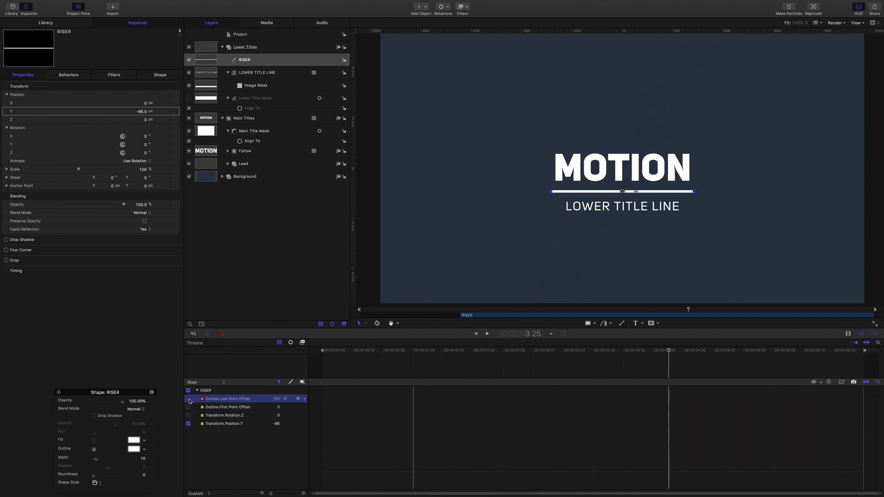
click(298, 423)
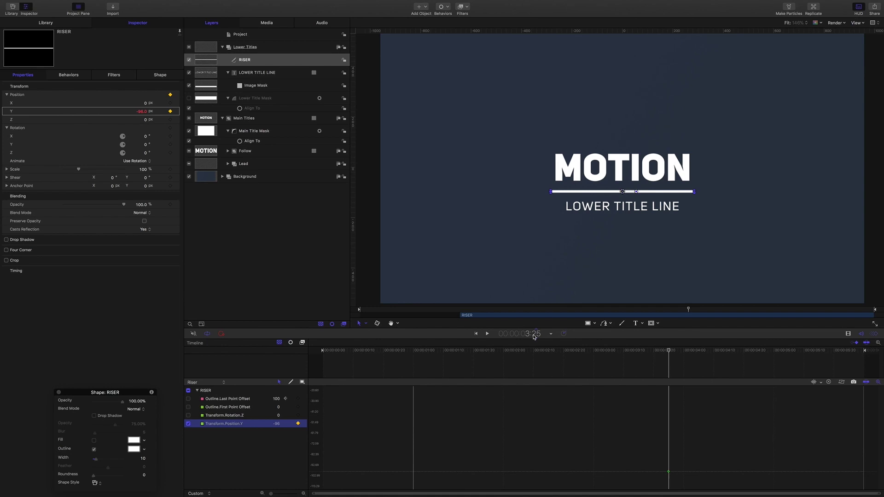
- At timecode 4:10, set RISER's Position Y to -47
click(527, 333)
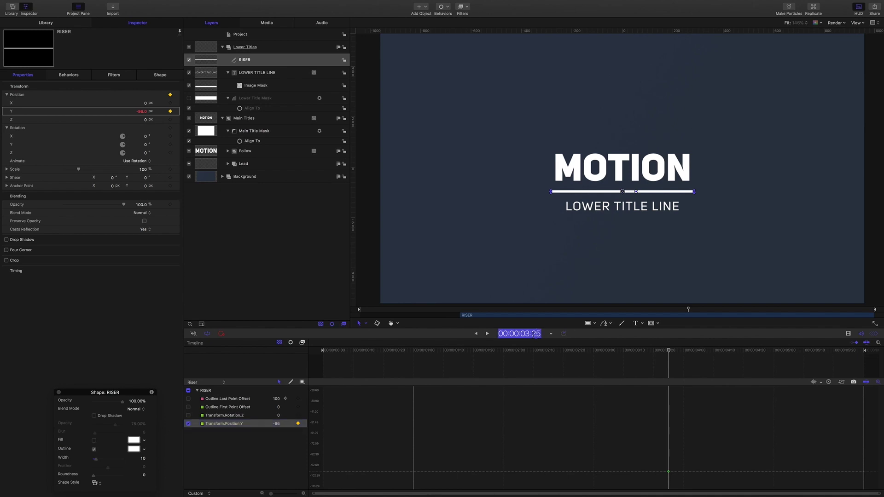
text(410)
key(Return)
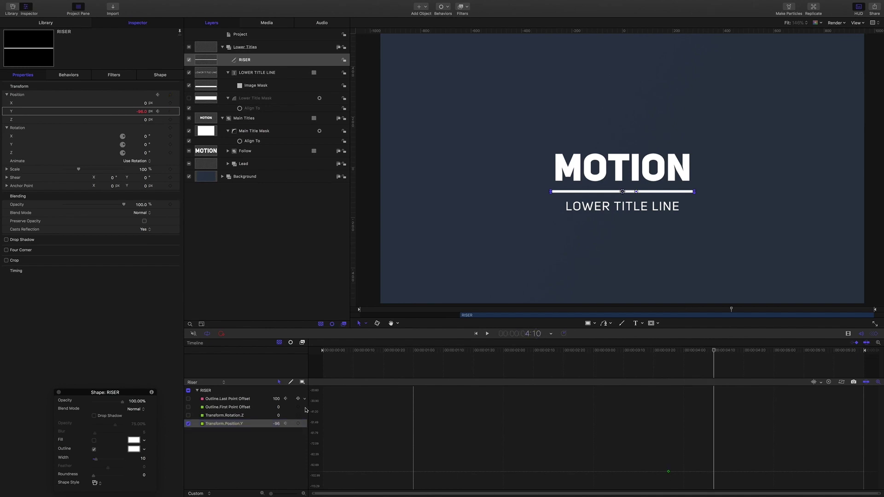
double_click(277, 424)
text(-47)
key(Return)
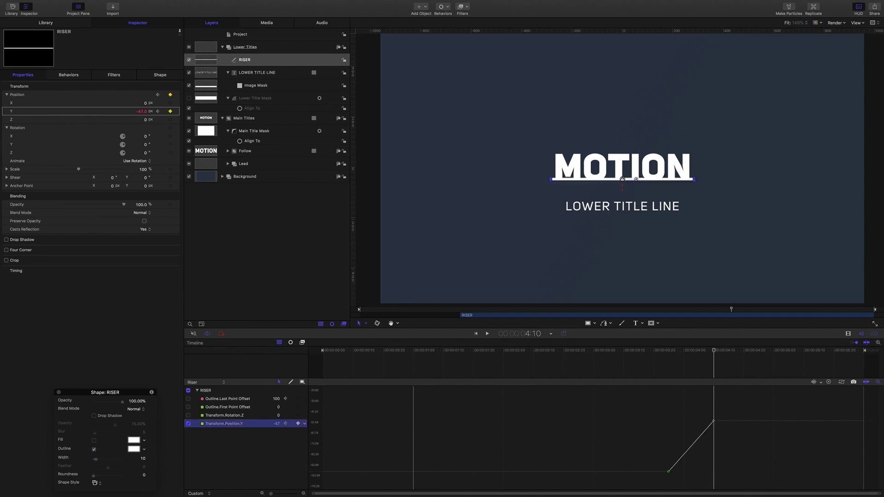
- At timecode 5:05, set RISER's Position Y to 108
click(537, 335)
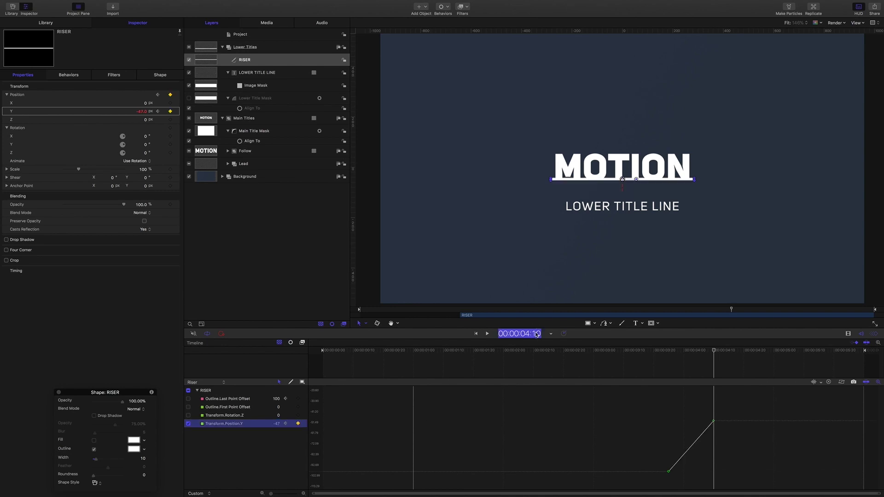
text(5.0)
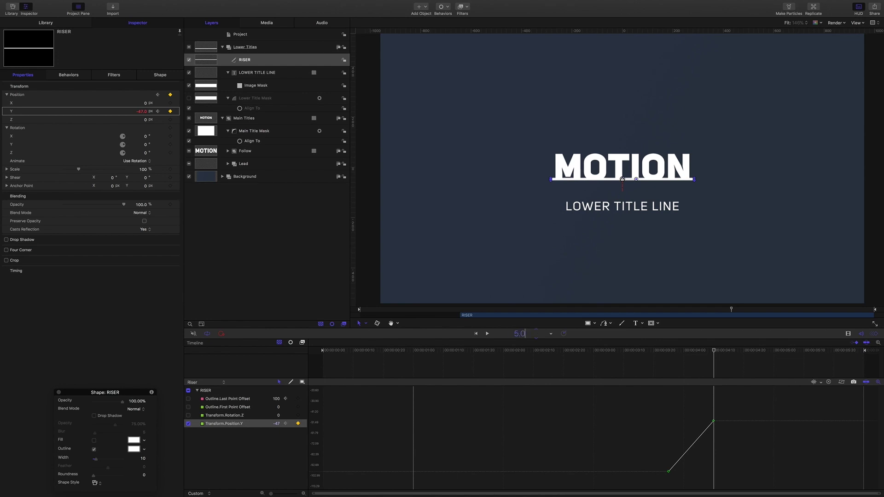
text(5:05)
key(Return)
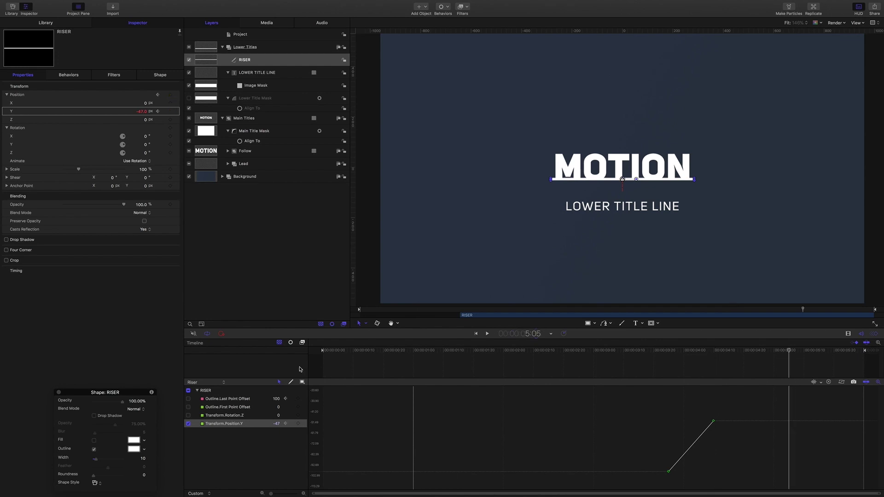
double_click(275, 423)
text(108)
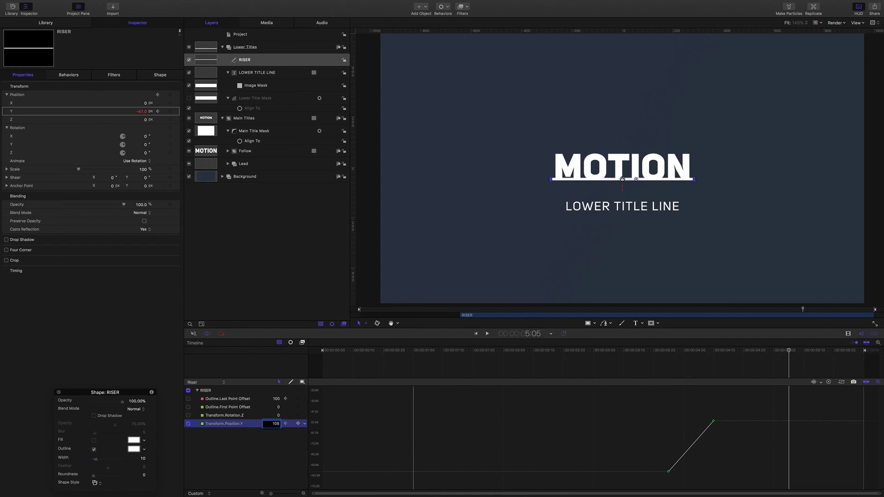
key(Return)
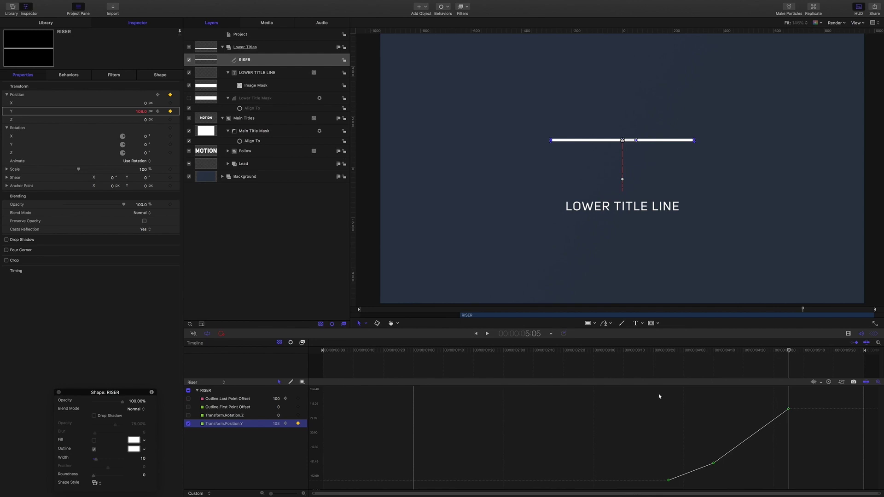
- Give RISER's three Position Y keyframes curve handles and break their tangents so each side adjusts independently
drag(654, 390, 801, 496)
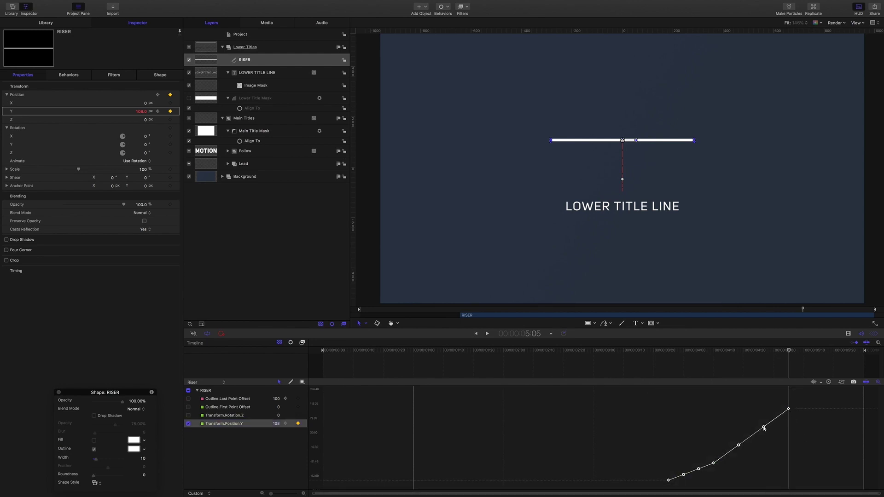
right_click(789, 408)
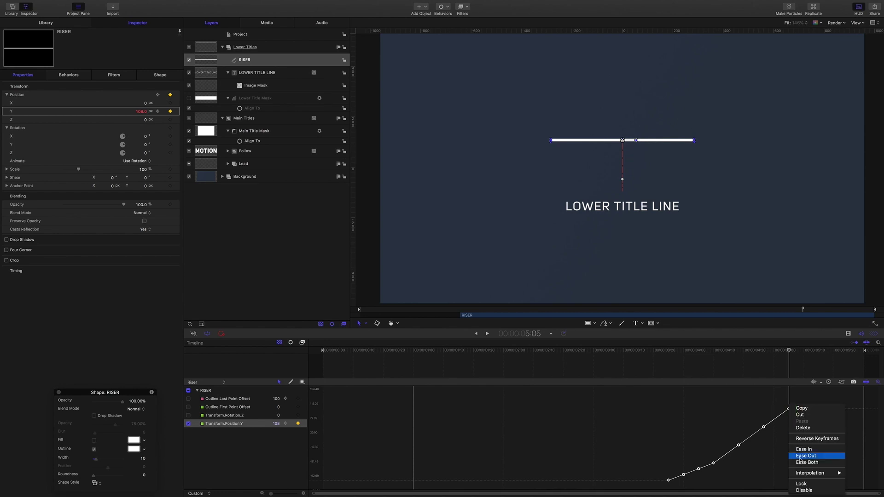
mouse_move(806, 474)
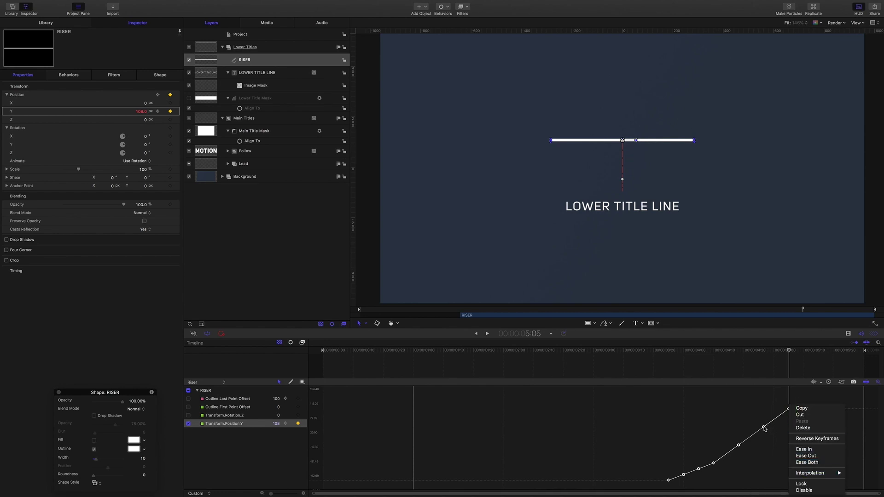
key(Escape)
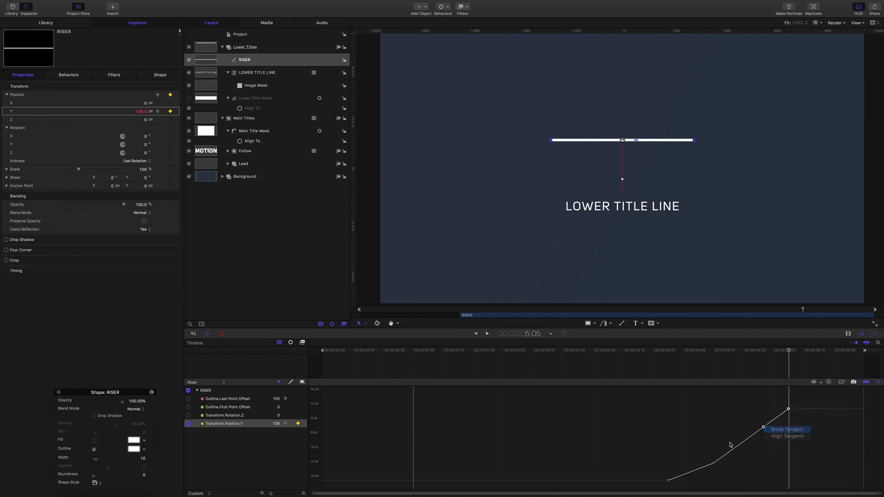
click(707, 460)
right_click(738, 445)
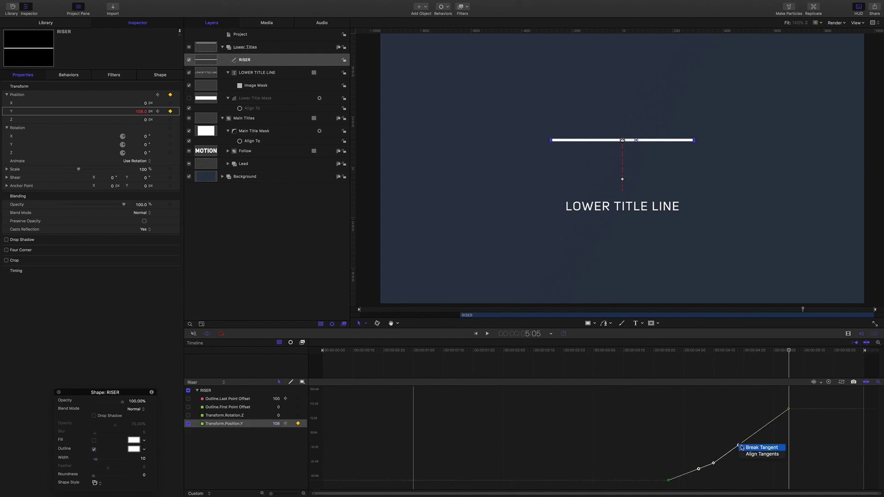
key(Escape)
right_click(699, 469)
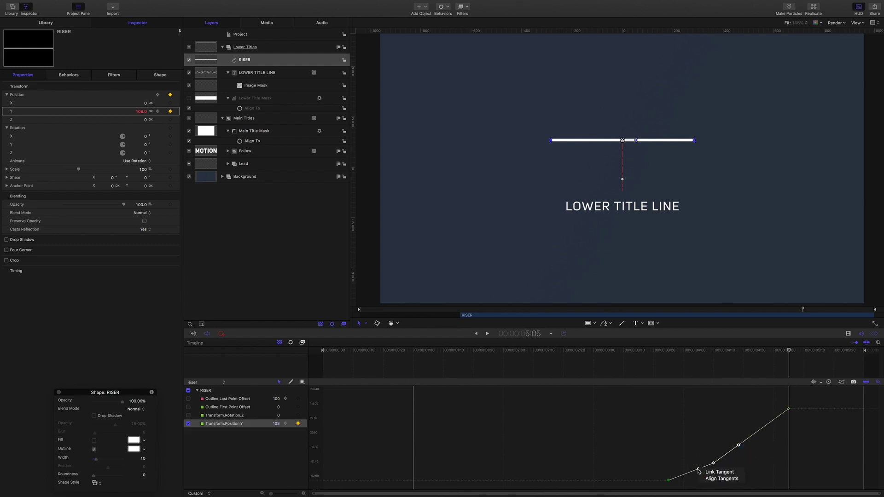
click(676, 462)
drag(655, 462, 686, 490)
right_click(683, 475)
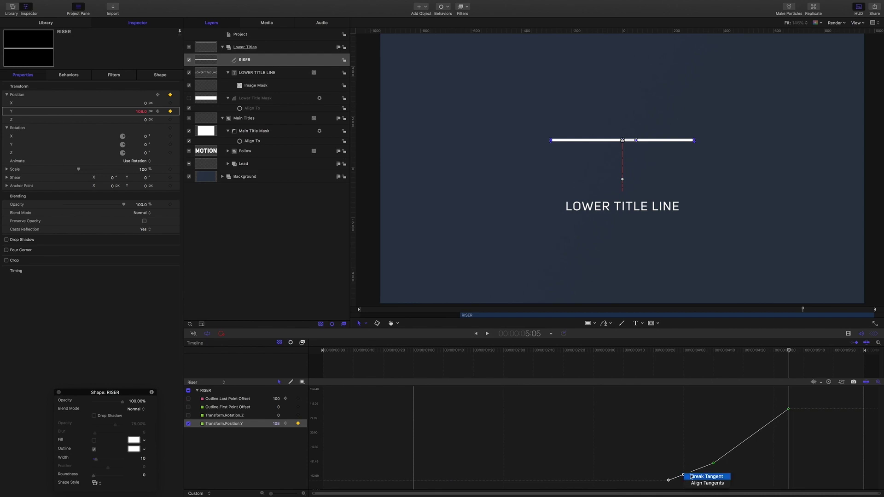
click(692, 477)
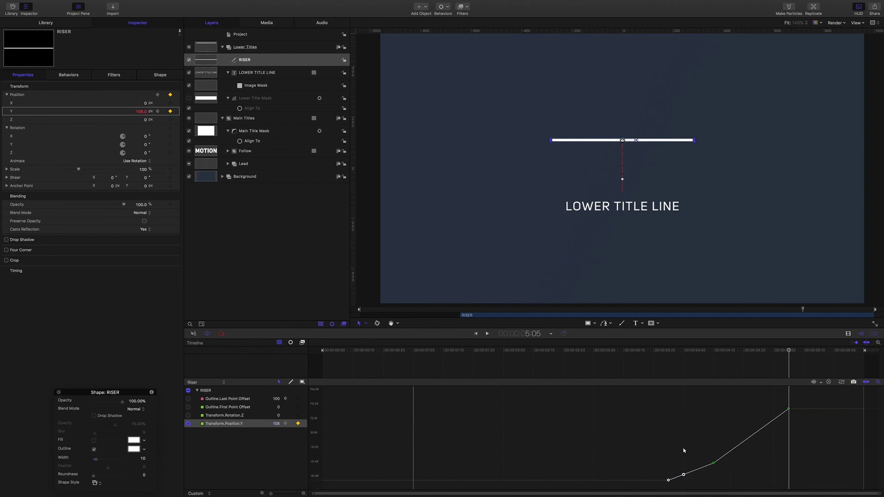
- Shape RISER's Position Y curve to start flat, steepen sharply around the 4:10 keyframe and flatten into the 5:05 keyframe
drag(684, 475, 714, 474)
click(714, 463)
drag(739, 447, 694, 414)
mouse_move(778, 398)
mouse_down()
mouse_move(800, 414)
mouse_move(766, 417)
mouse_move(778, 409)
mouse_up()
- Play the RISER line's upward move twice to check its easing and how it masks the titles
drag(792, 353, 648, 356)
key(space)
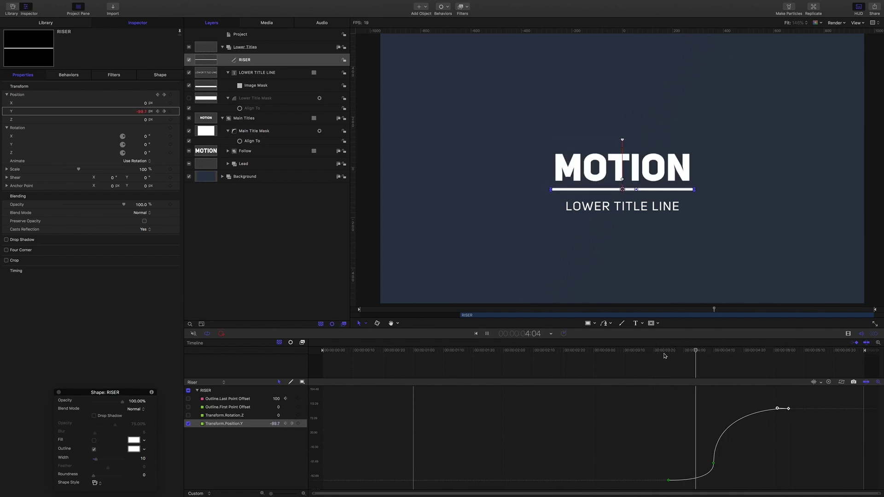
key(space)
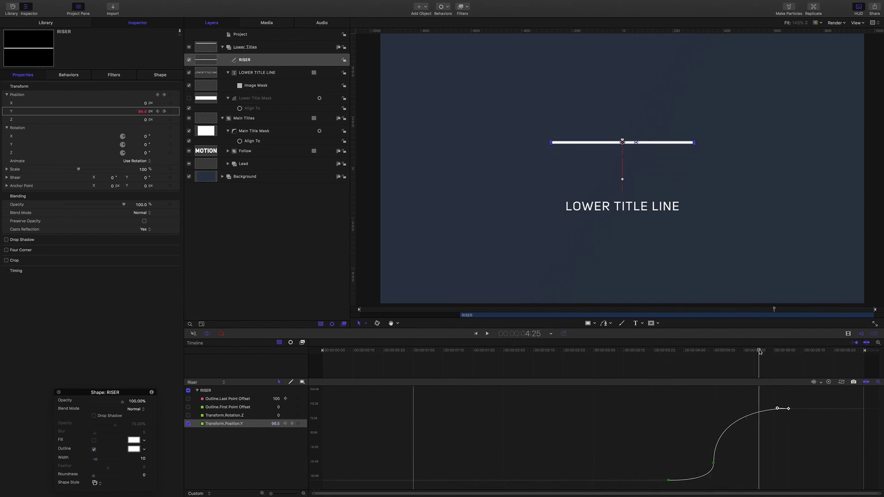
click(682, 371)
drag(682, 371, 666, 368)
key(space)
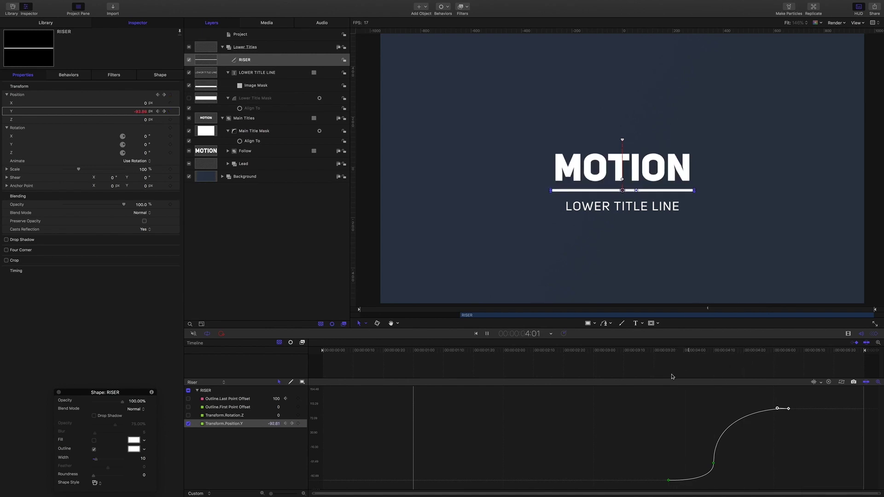
key(space)
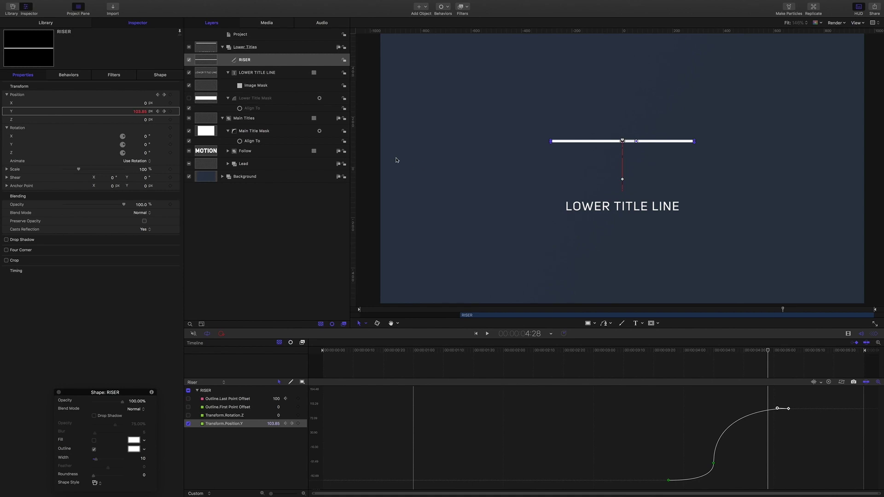
- At timecode 4:00, add a Position Y keyframe to the Main Titles group
click(240, 119)
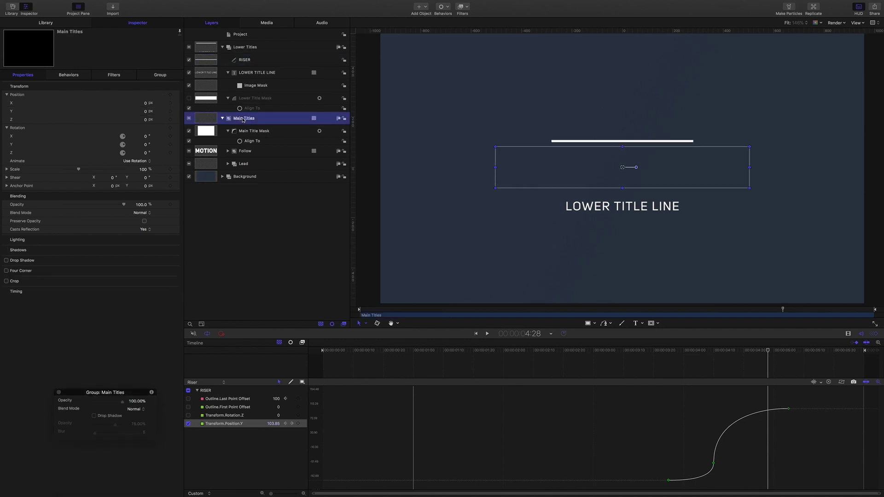
click(538, 334)
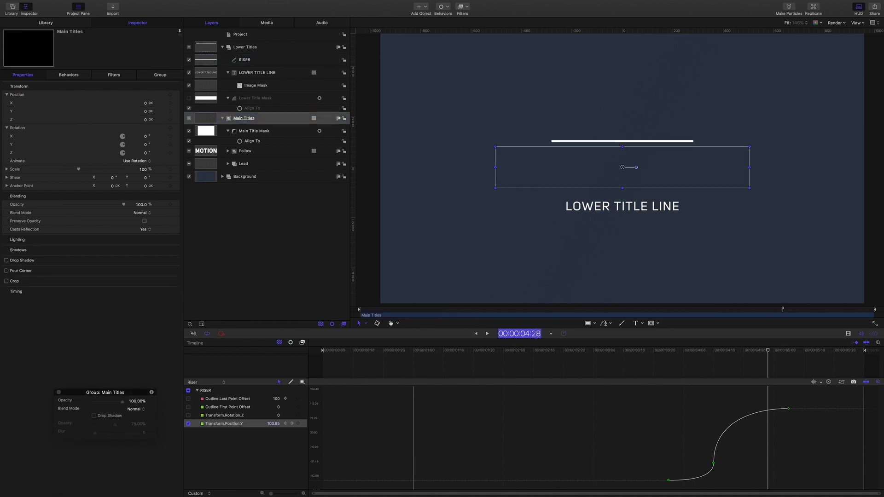
text(4.00)
key(Return)
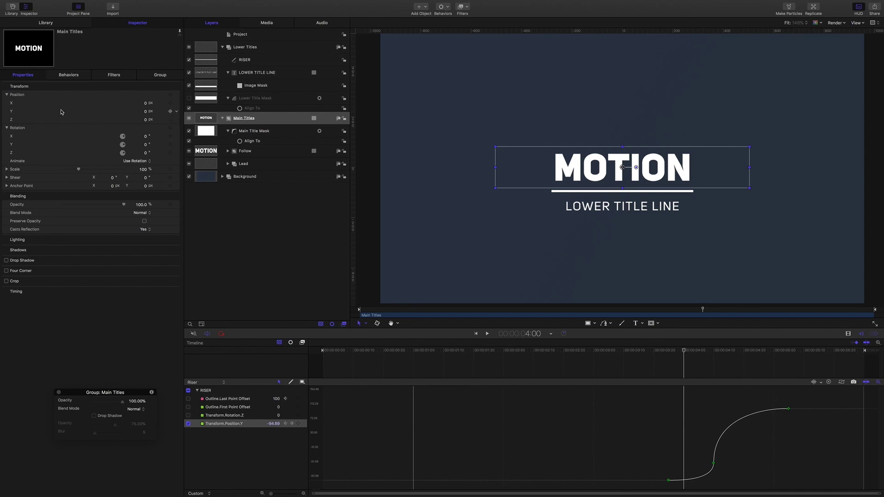
click(170, 112)
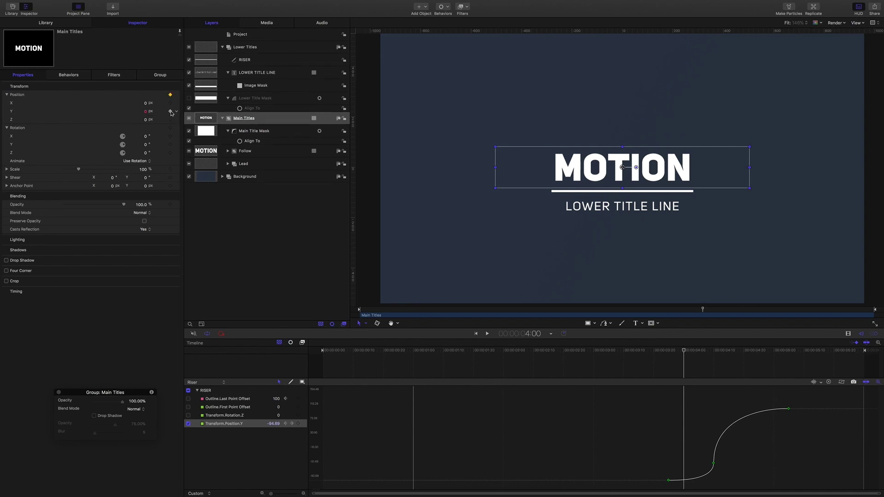
- At timecode 5:00, keyframe the Main Titles group's Position Y at -50 px
click(531, 335)
text(5.0)
key(Return)
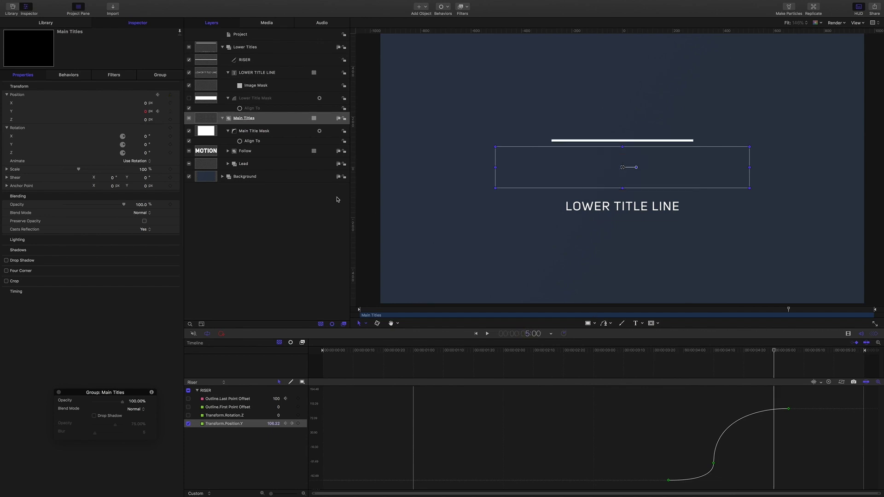
click(146, 112)
text(-5)
key(Return)
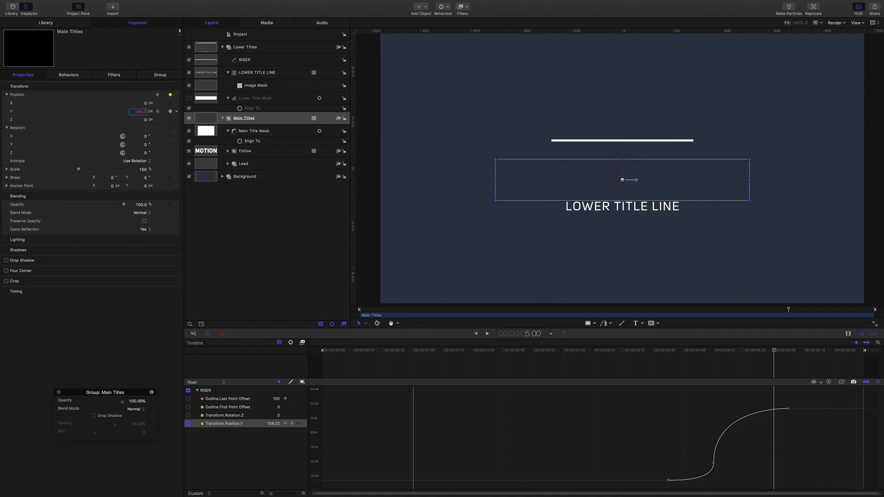
- Display the animated curves for Main Titles and give its 4:00 and 5:00 Position Y keyframes broken tangent handles
click(223, 383)
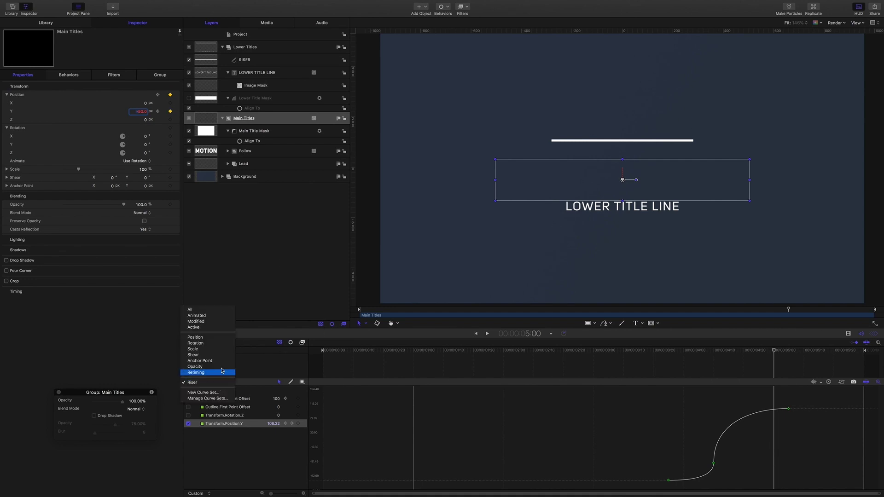
click(213, 318)
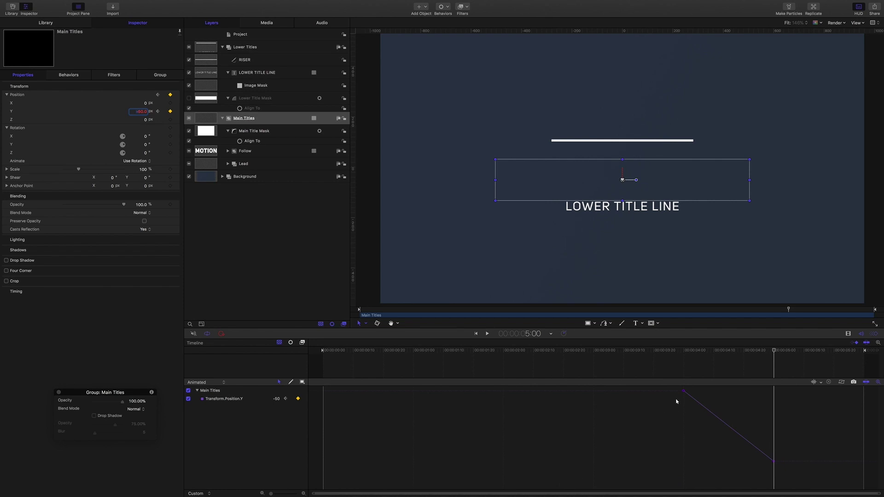
drag(678, 390, 792, 471)
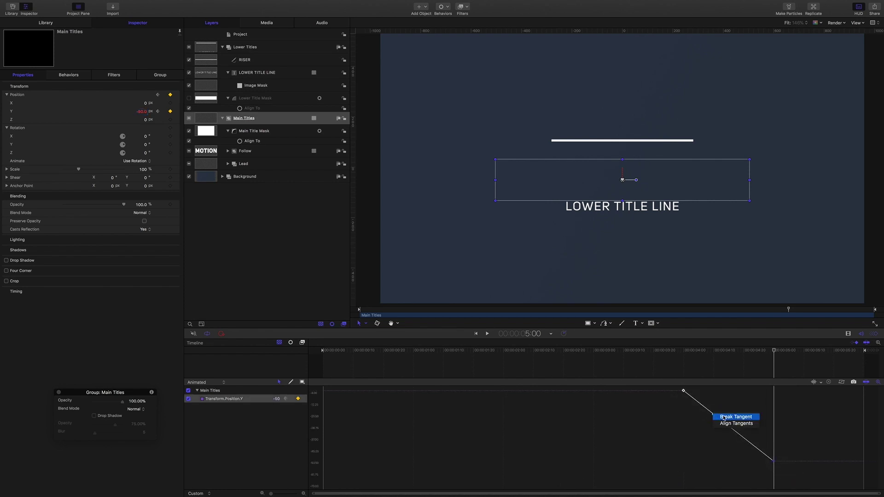
click(744, 438)
right_click(744, 439)
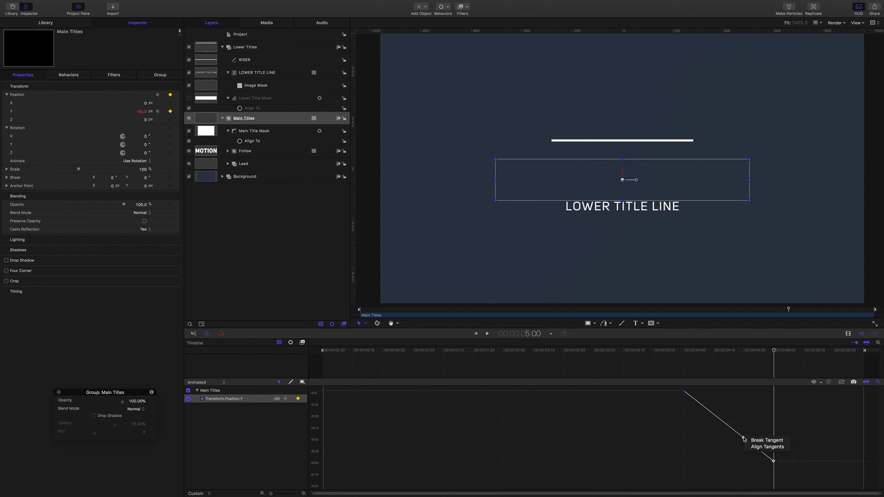
click(753, 441)
- Shape the Main Titles Position Y curve with long near-horizontal handles so it eases out of 4:00 and into 5:00
click(682, 391)
drag(794, 440, 731, 491)
drag(744, 438, 724, 464)
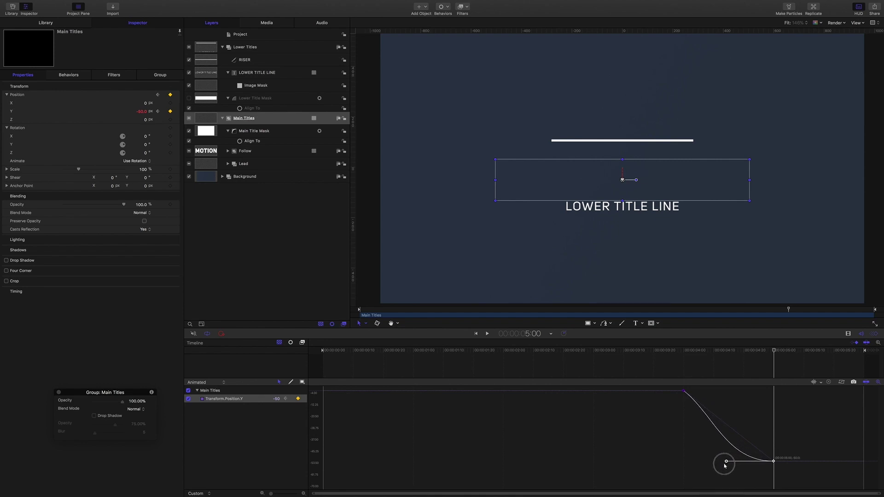
click(678, 391)
drag(678, 390, 752, 395)
- Play the Main Titles downward move twice from before 4:00 to check its easing against the rising RISER line
drag(778, 352, 673, 358)
key(space)
key(space)
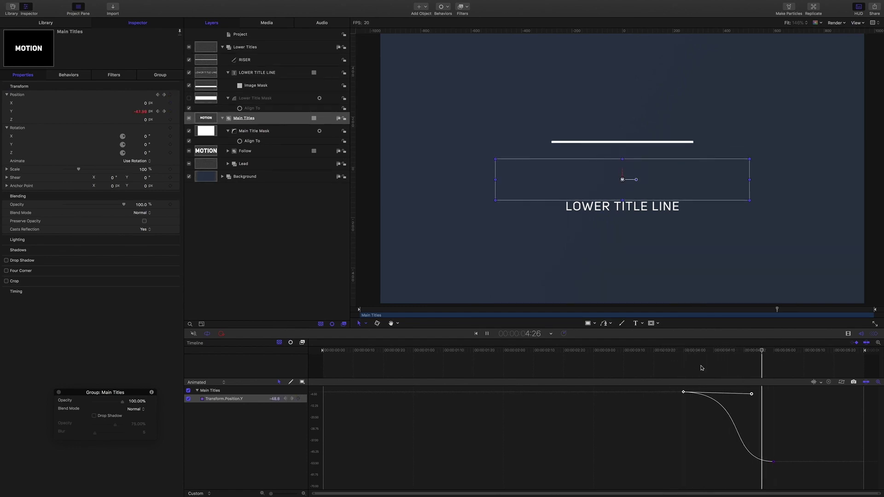
drag(706, 353, 612, 355)
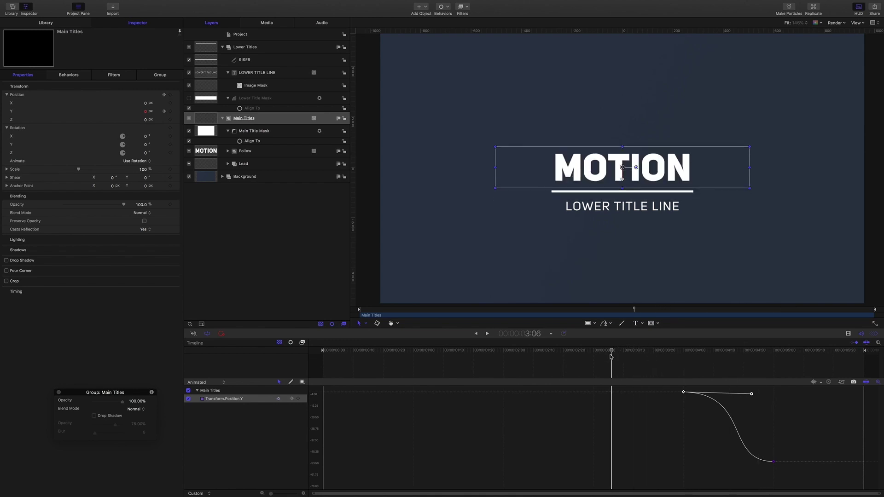
key(space)
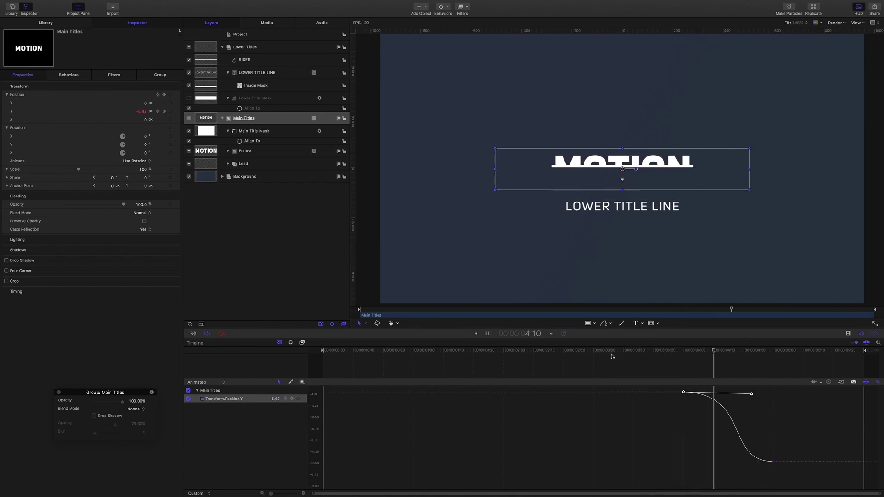
key(space)
drag(756, 351, 684, 353)
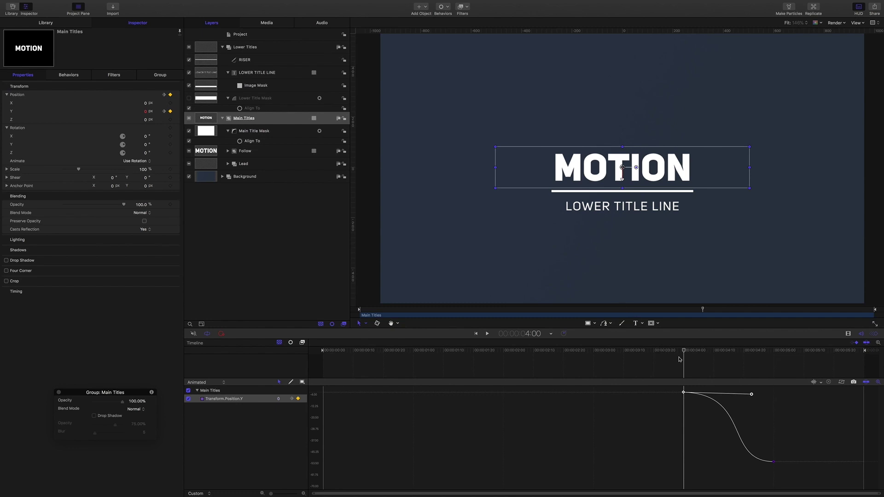
- At timecode 3:22, add a Position Y keyframe to the LOWER TITLE LINE text
click(540, 334)
text(3.22)
key(Return)
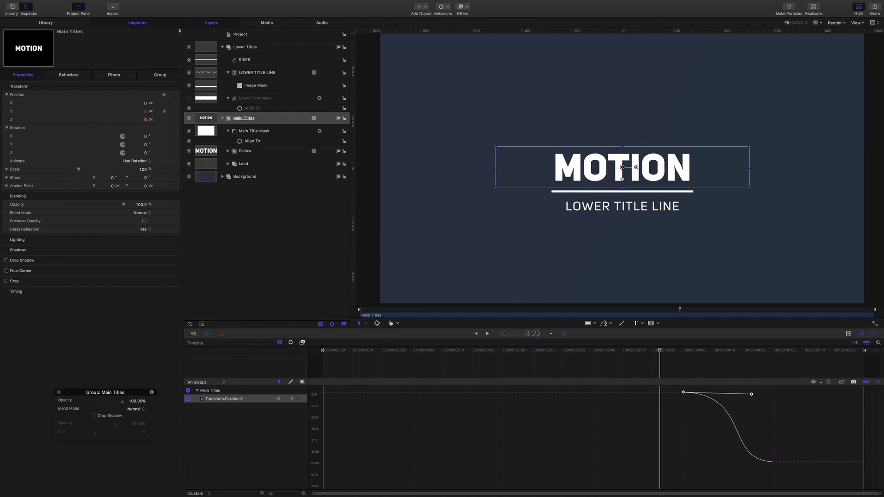
click(256, 74)
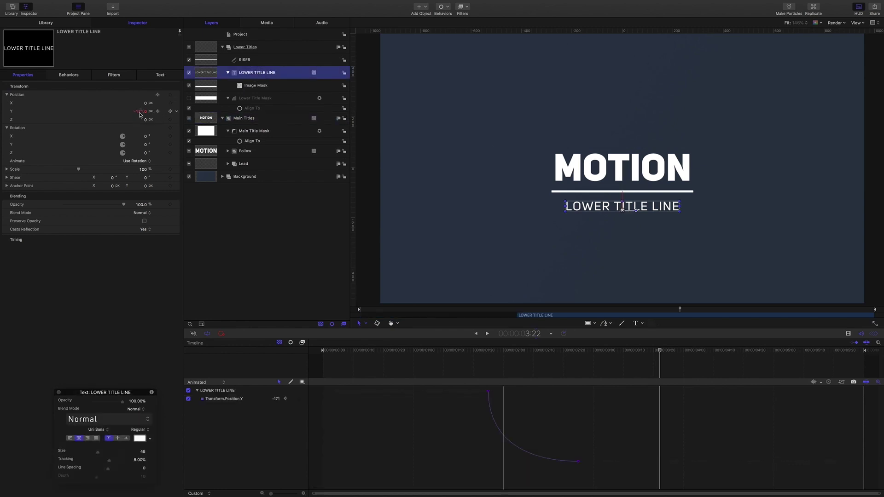
click(170, 111)
- At timecode 4:14, keyframe LOWER TITLE LINE's Position Y at 49 px so the text sits above the RISER line
click(531, 335)
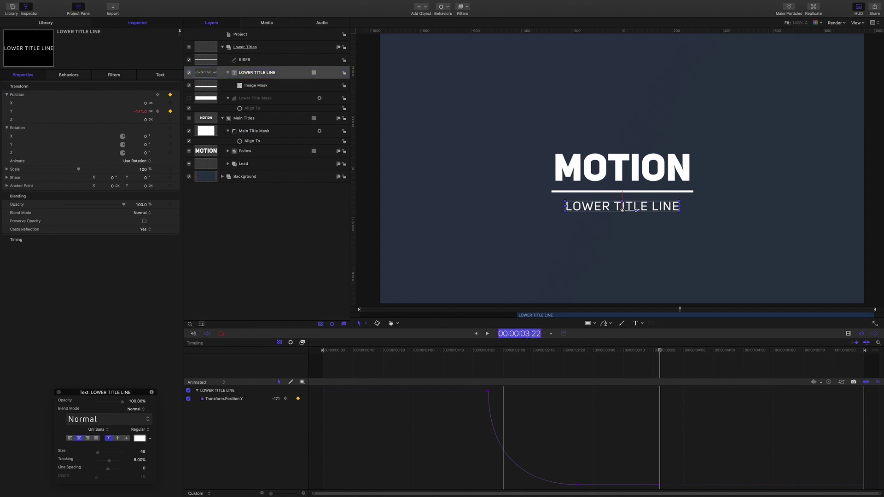
text(410)
key(Return)
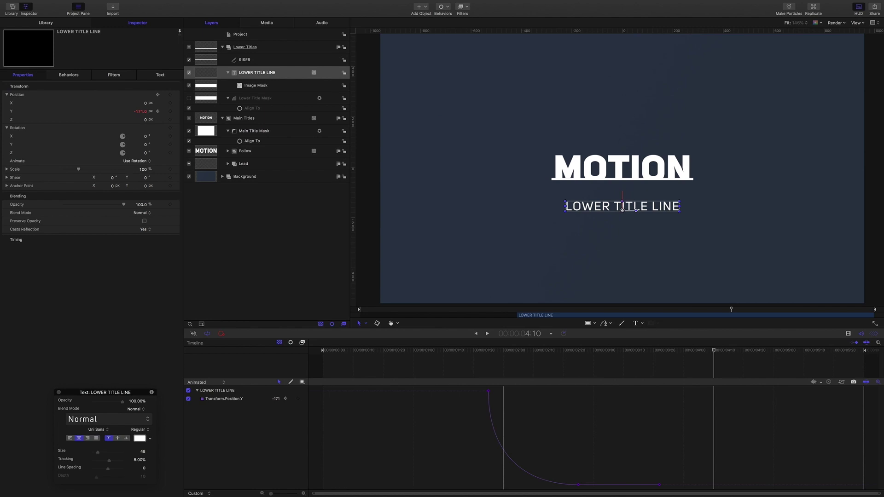
click(537, 335)
text(4.14)
key(Return)
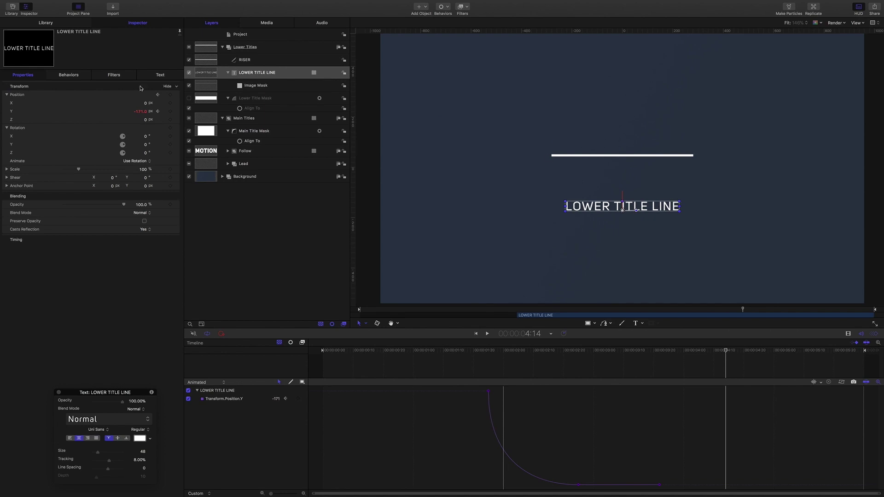
click(142, 112)
mouse_move(143, 114)
mouse_down()
mouse_move(156, 114)
mouse_move(142, 112)
mouse_up()
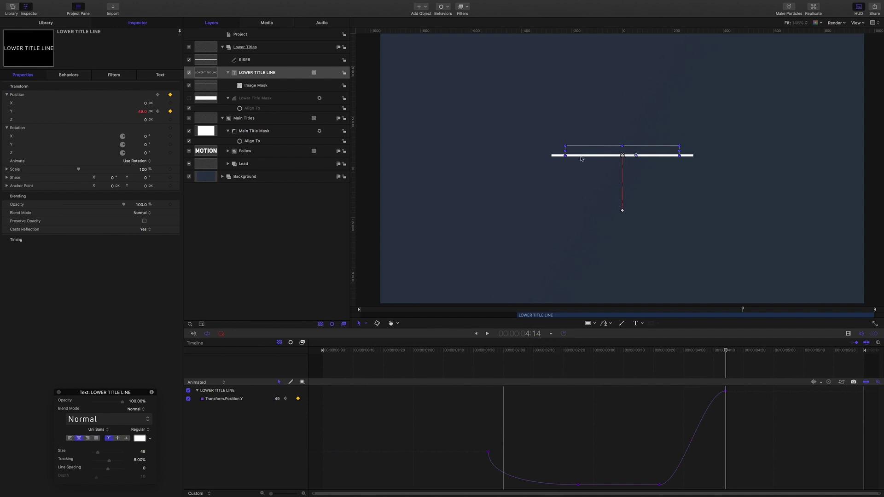
- Scrub between 4:14 and 3:22 to examine how LOWER TITLE LINE rises relative to the RISER line
mouse_move(726, 351)
mouse_down()
mouse_move(662, 353)
mouse_move(726, 360)
mouse_up()
drag(725, 354, 660, 360)
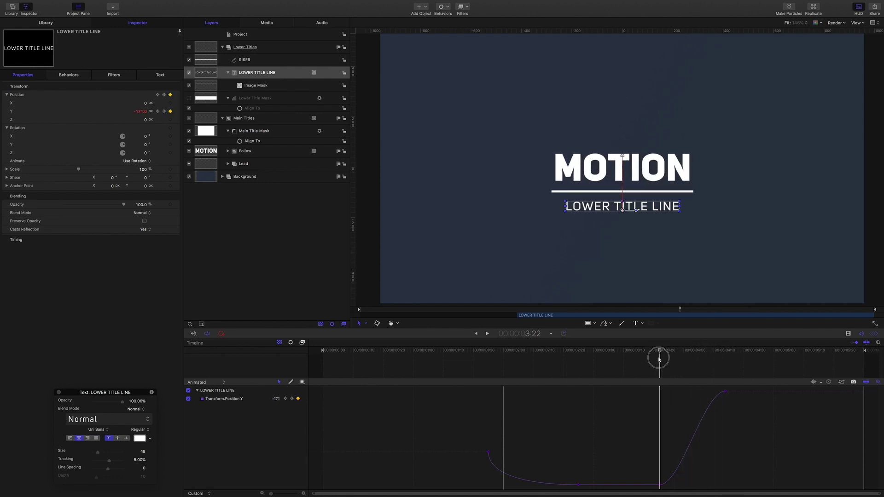
mouse_move(659, 360)
mouse_down()
mouse_move(717, 363)
mouse_move(666, 365)
mouse_up()
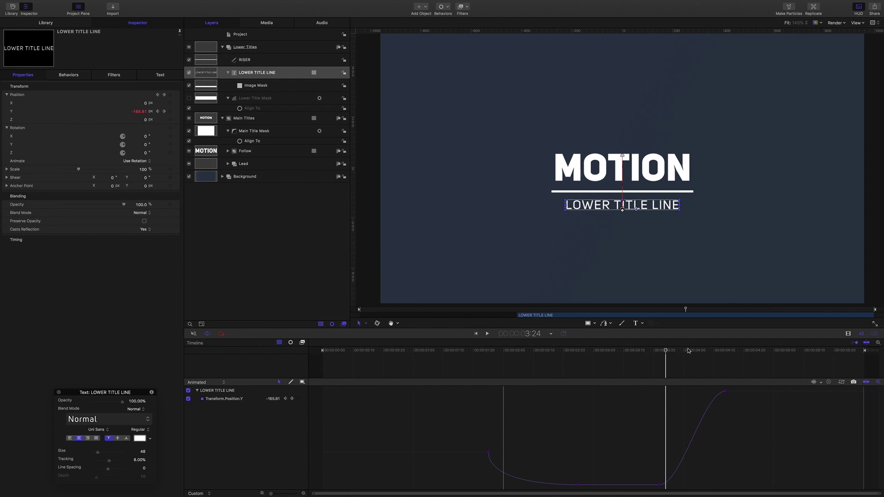
drag(666, 351, 660, 352)
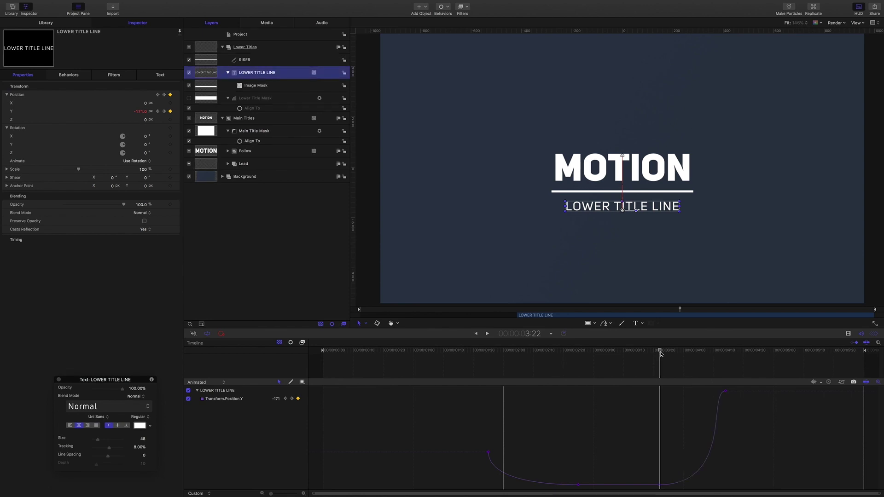
- Step frame by frame from 3:22 to 4:12 to examine LOWER TITLE LINE's position against RISER and MOTION
mouse_move(661, 353)
mouse_down()
mouse_move(704, 363)
mouse_move(661, 364)
mouse_up()
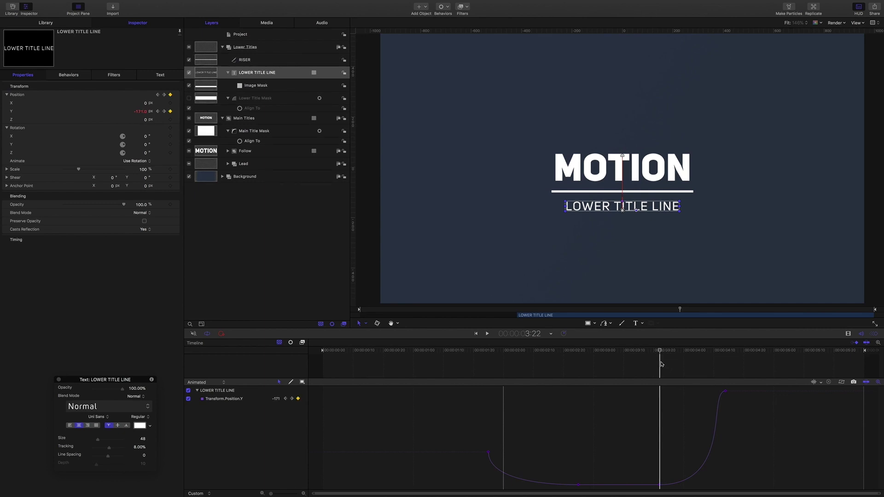
key(Right)
key(Right)
key(Right)
key(Right)
key(Right)
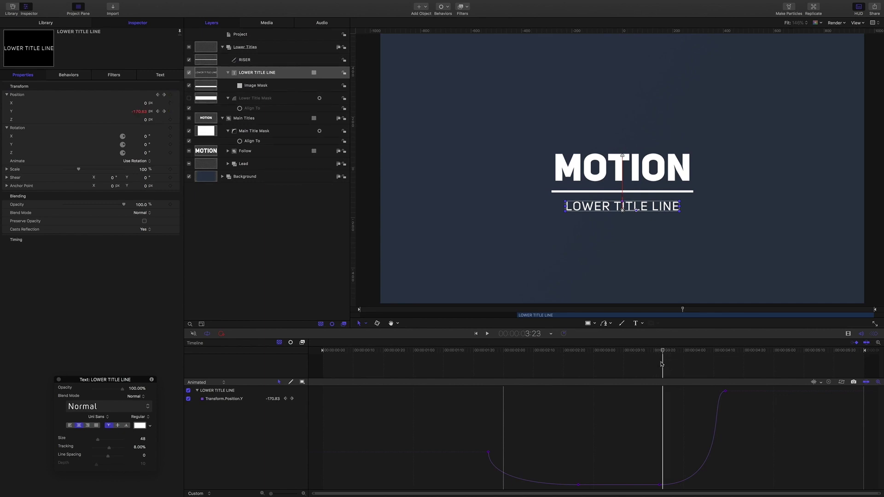
key(Right)
key(Right)
key(Right)
key(Right)
key(Right)
key(Right)
key(Right)
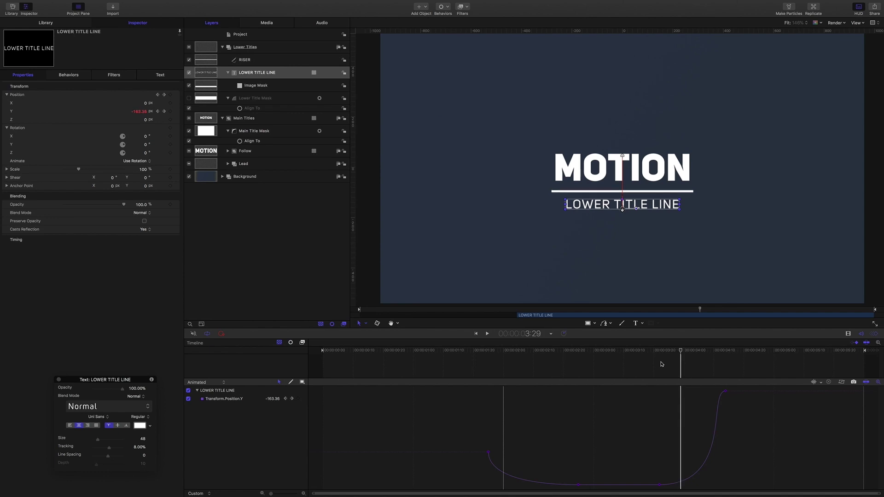
key(Right)
key(Right)
key(Right)
key(Right)
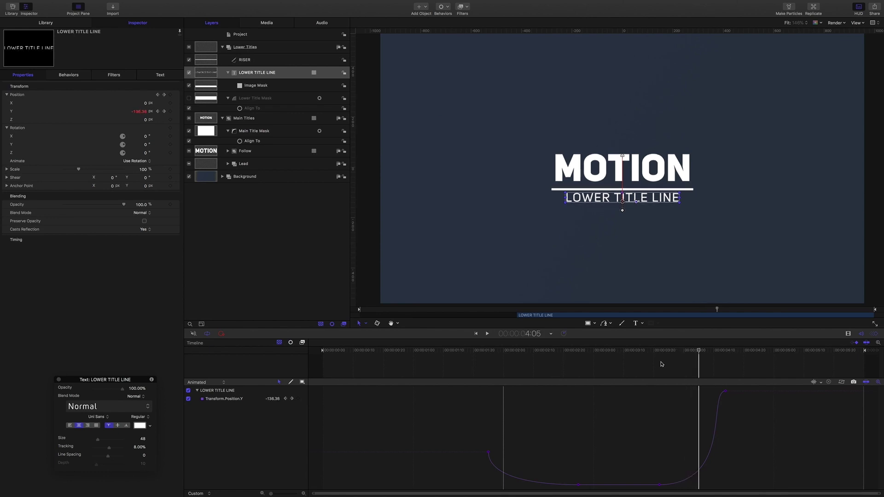
key(Right)
key(Right)
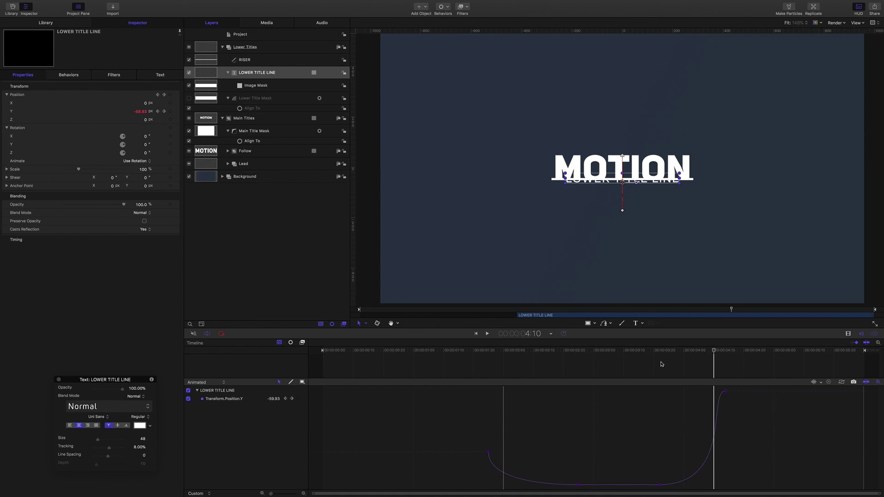
key(Right)
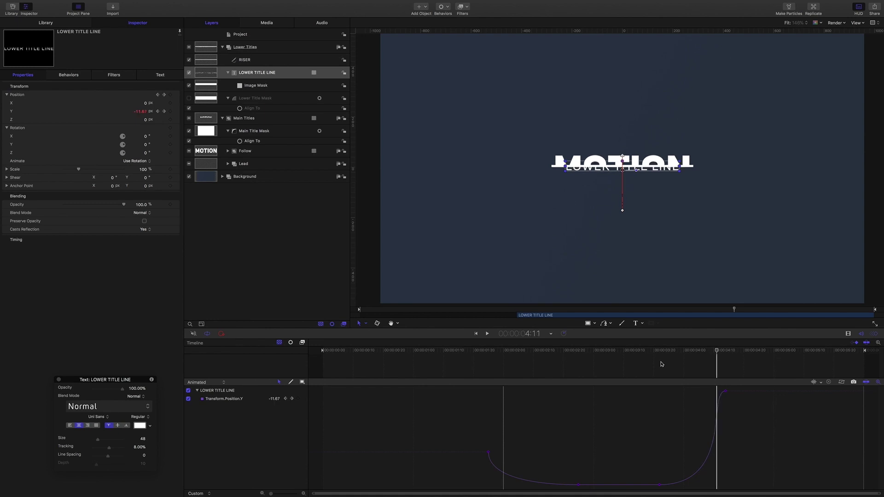
key(Right)
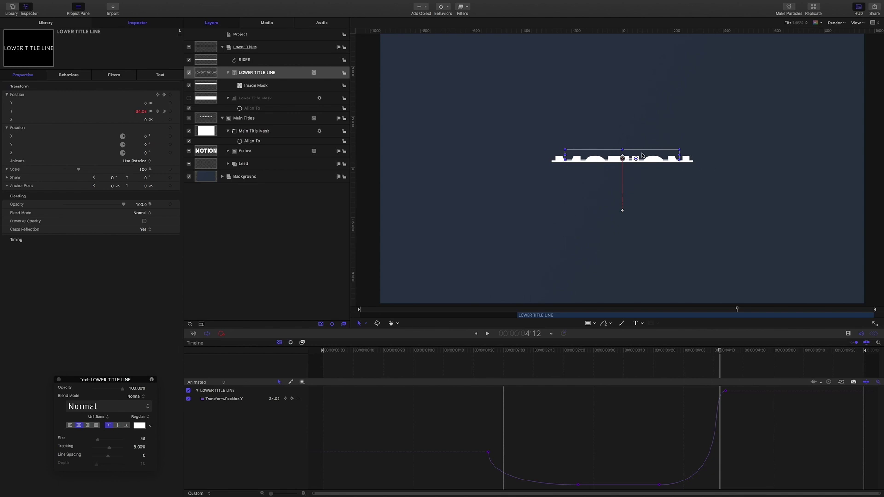
- Trim the LOWER TITLE LINE layer to end at 4:14 and play its exit from 3:22
mouse_move(722, 353)
mouse_down()
mouse_move(699, 351)
mouse_move(726, 350)
mouse_up()
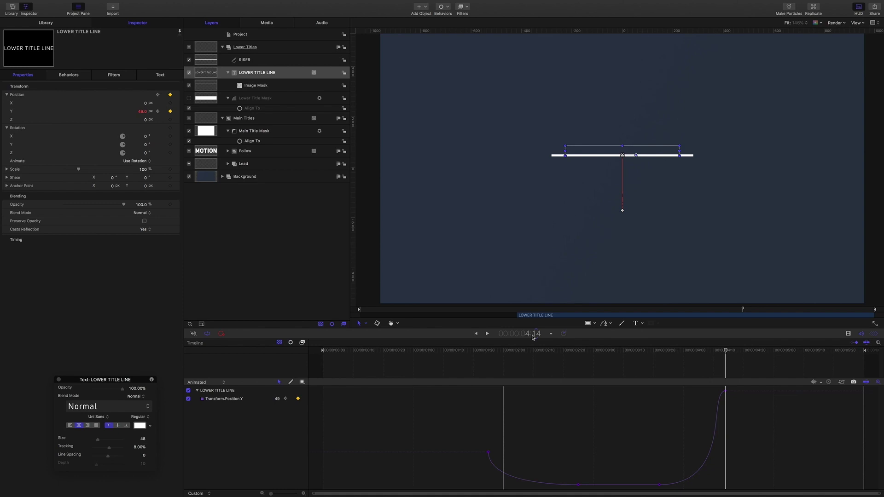
key(o)
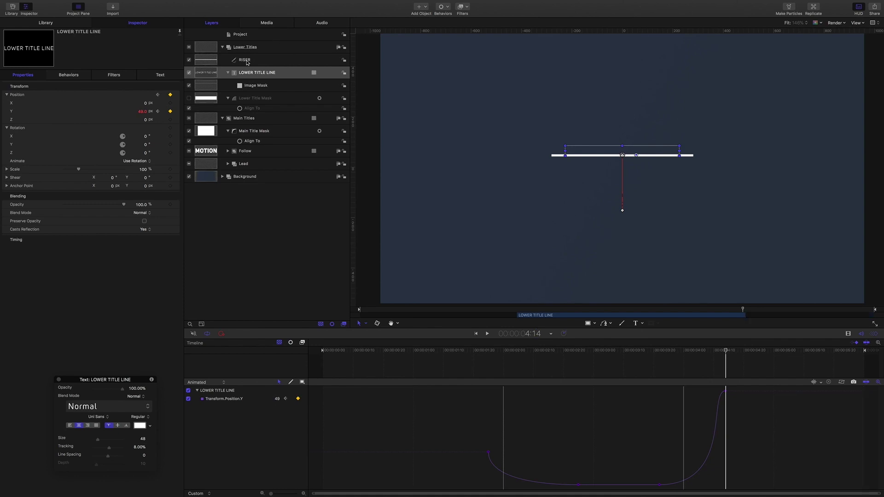
drag(727, 352, 660, 355)
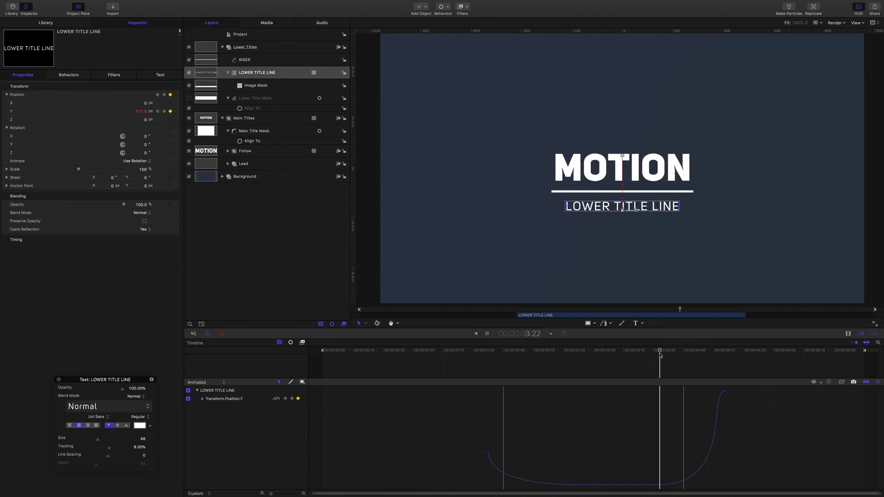
key(space)
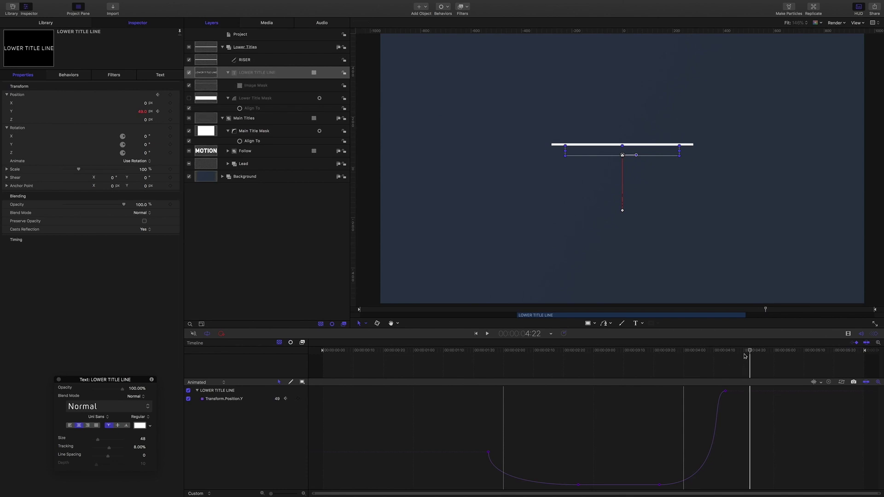
- Scrub and replay LOWER TITLE LINE's exit from 3:22, checking how it merges with the rising line and MOTION
drag(745, 356, 705, 355)
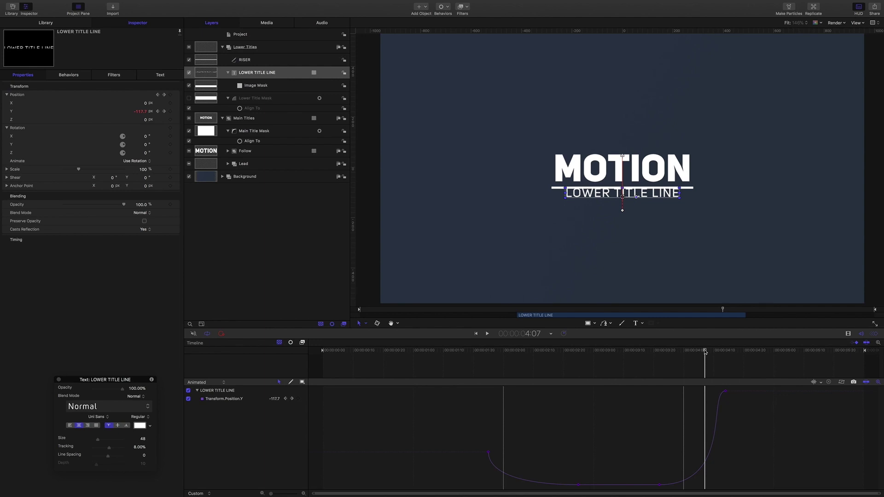
drag(705, 352, 671, 354)
drag(663, 353, 684, 356)
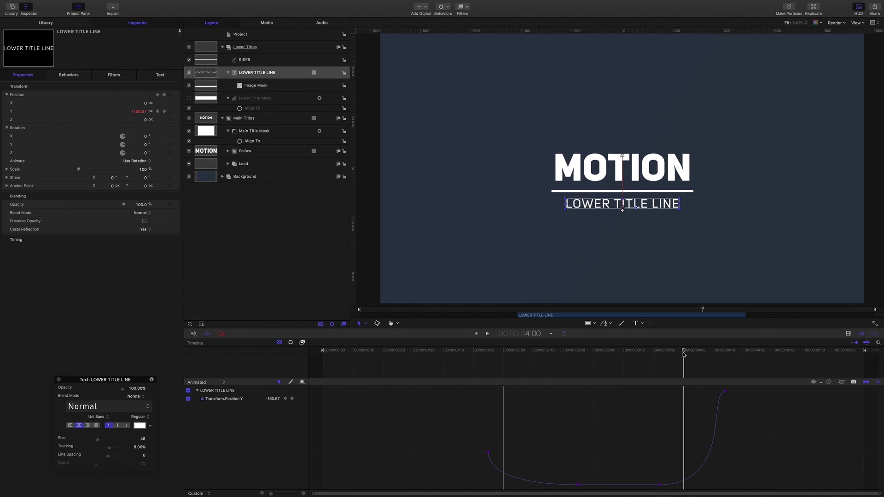
drag(684, 356, 661, 363)
key(space)
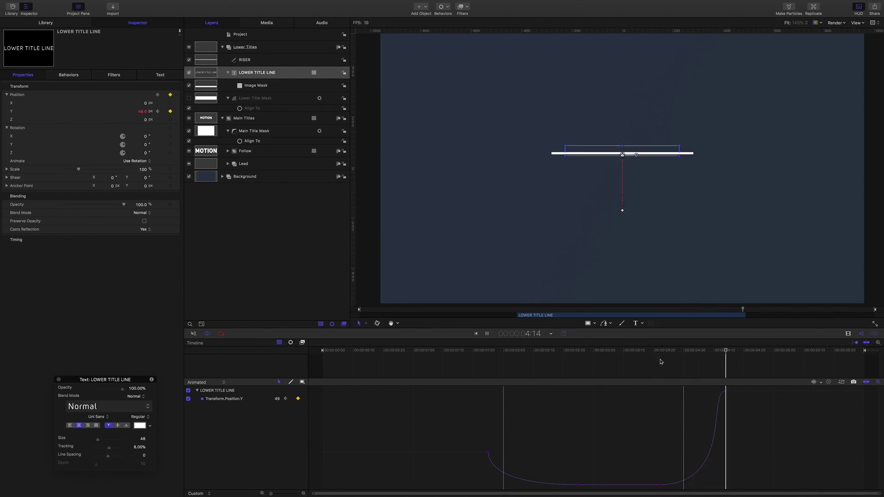
click(660, 366)
drag(660, 366, 660, 368)
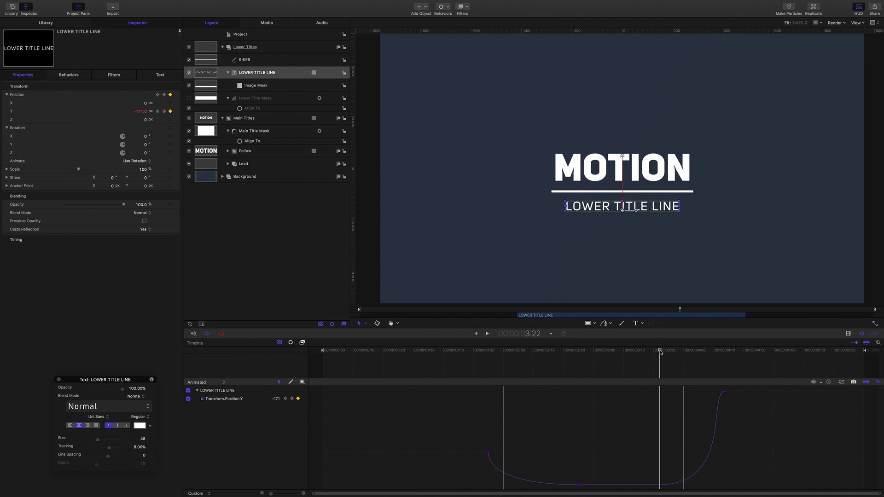
- Remove LOWER TITLE LINE's Y position keyframe at 4:14 and return the playhead to 3:22
drag(660, 351, 726, 362)
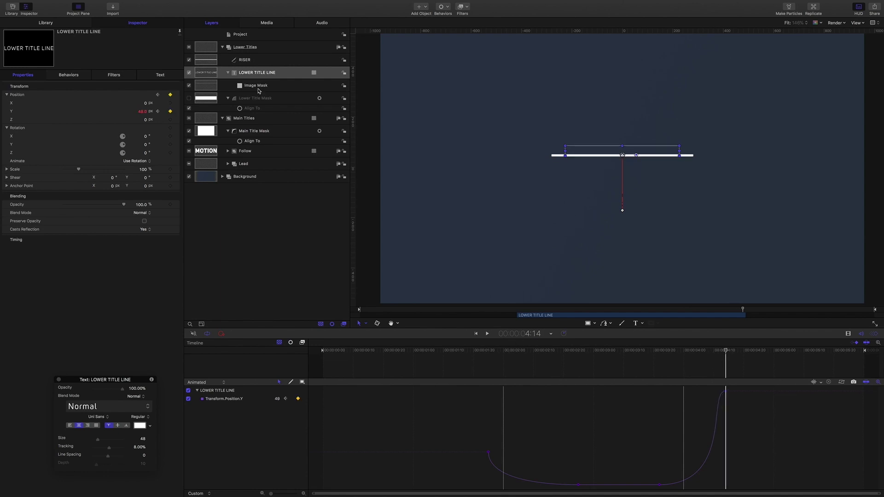
click(170, 112)
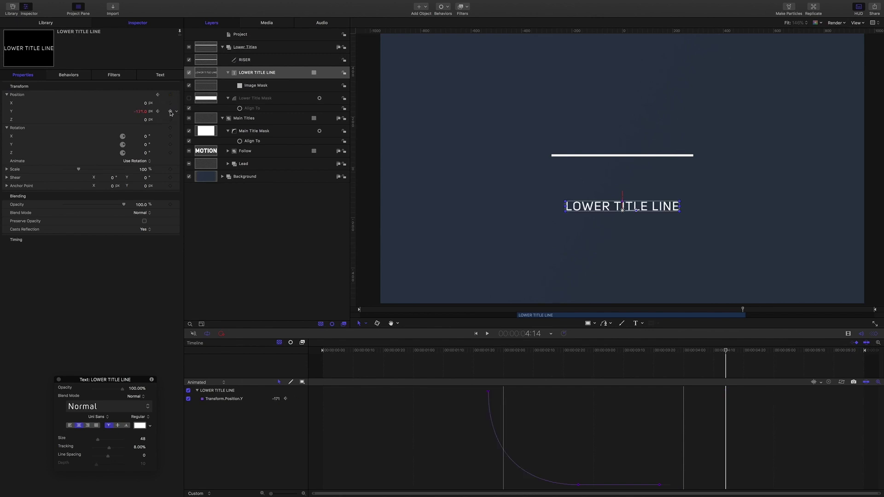
click(714, 352)
drag(714, 351, 660, 352)
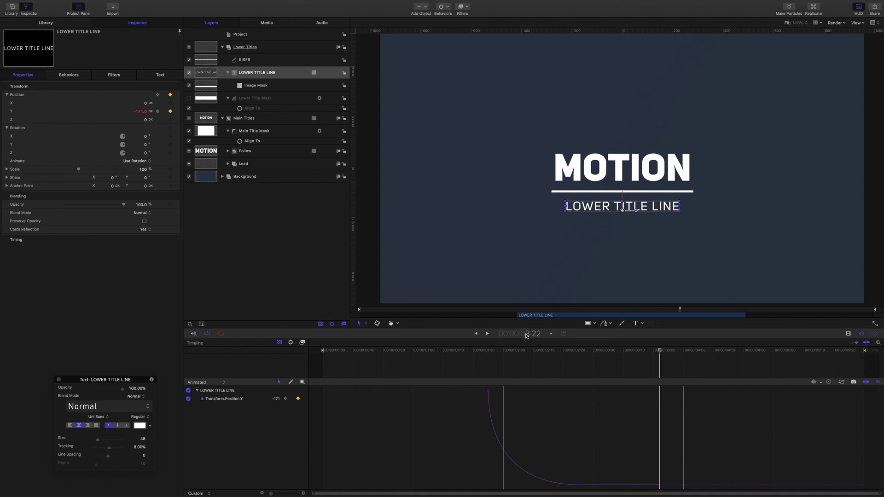
- Add an Align To behavior to LOWER TITLE LINE with Lower Title Mask as its target object
click(448, 7)
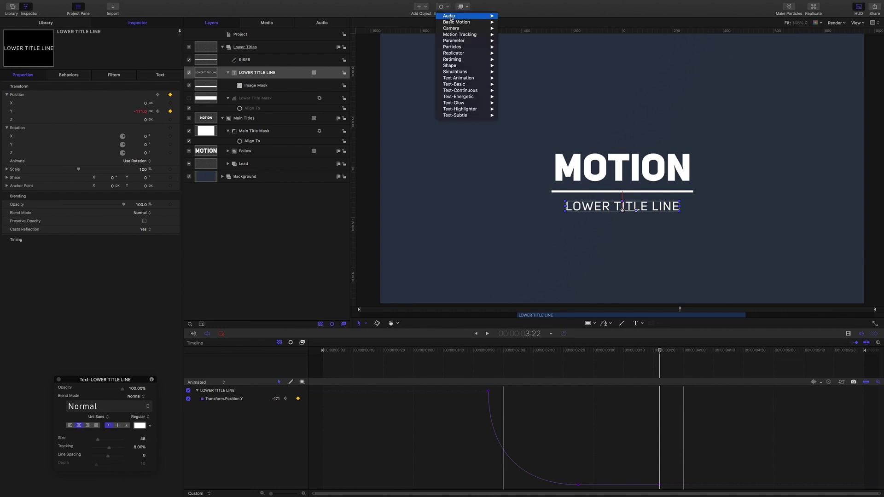
mouse_move(454, 23)
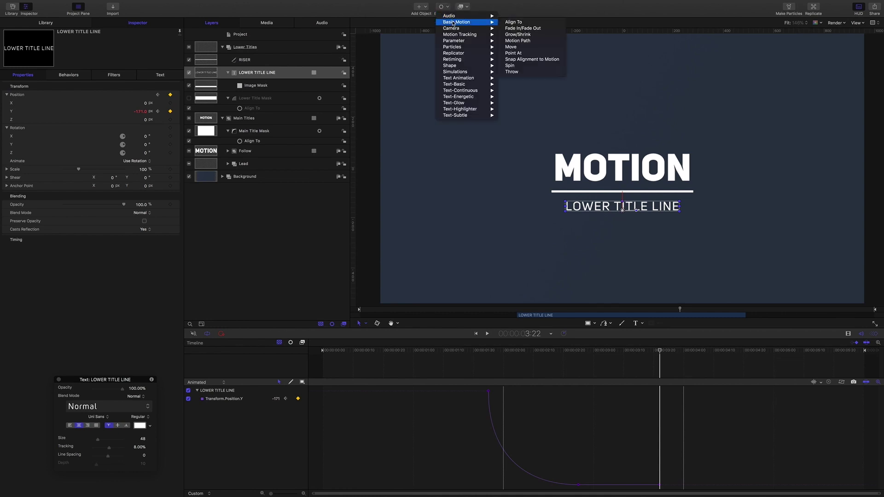
click(512, 23)
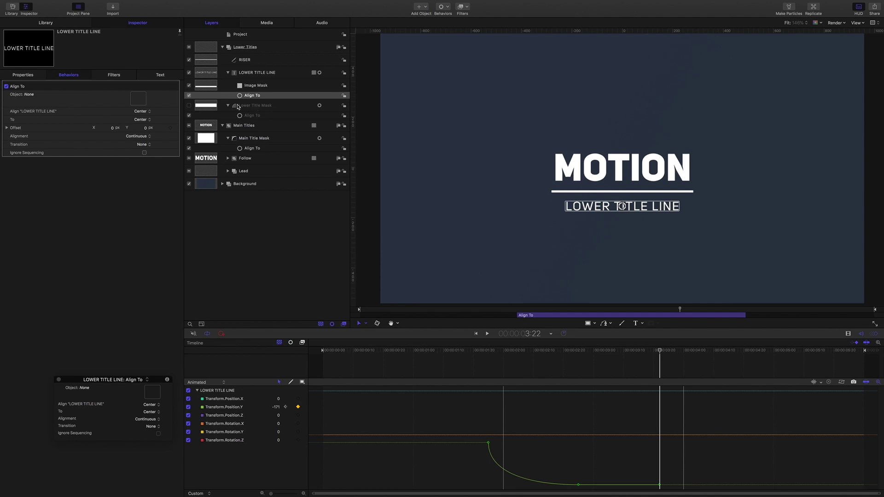
drag(254, 106, 135, 98)
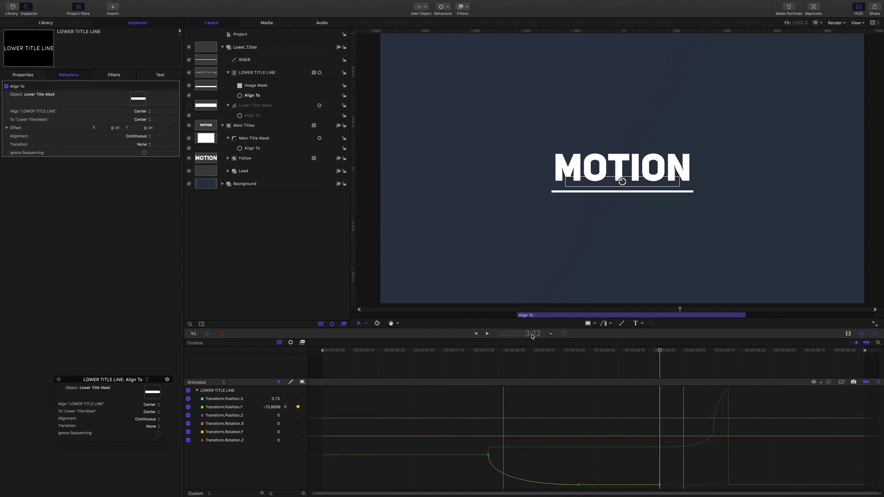
- Trim LOWER TITLE LINE's Align To behavior to start at 3:22 and compare that frame with the one before
click(256, 97)
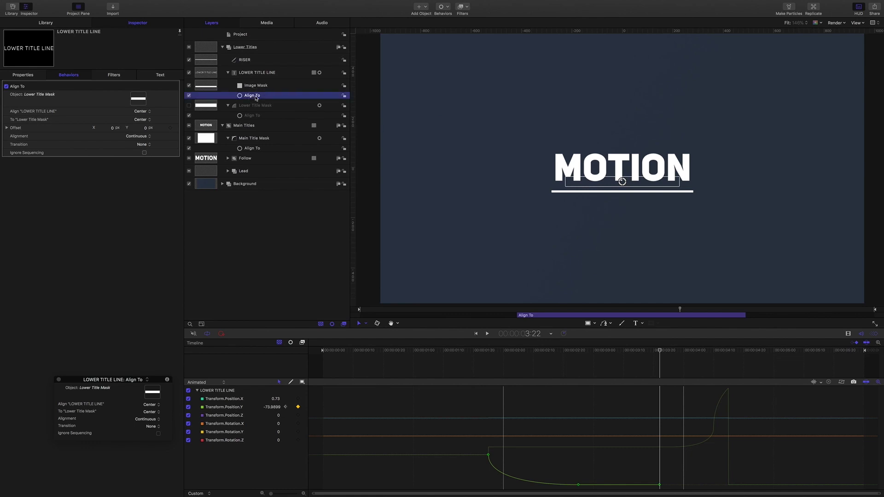
key(i)
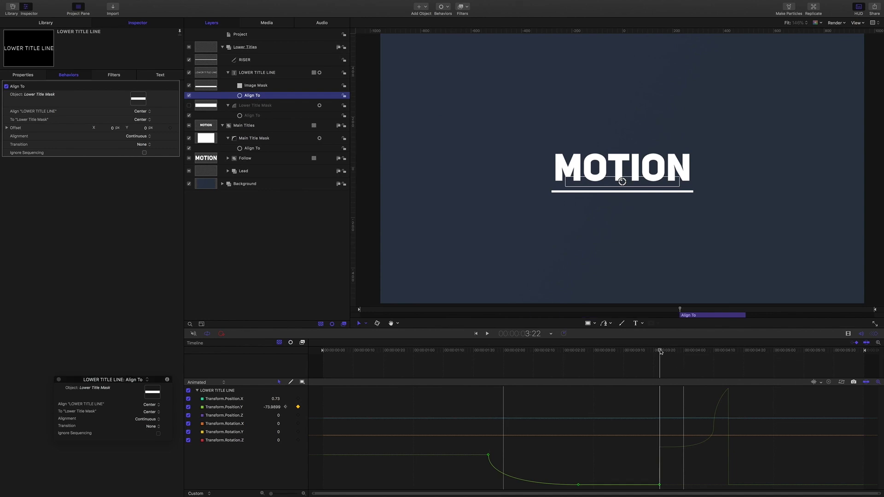
key(Left)
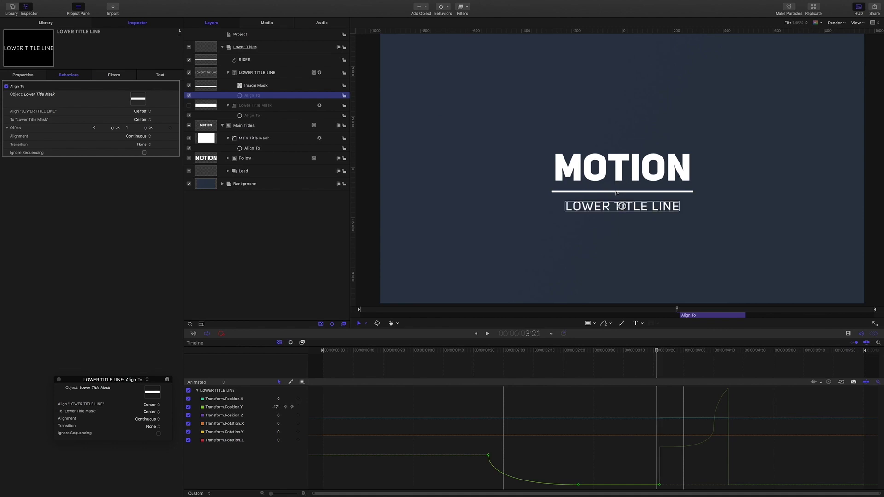
key(Right)
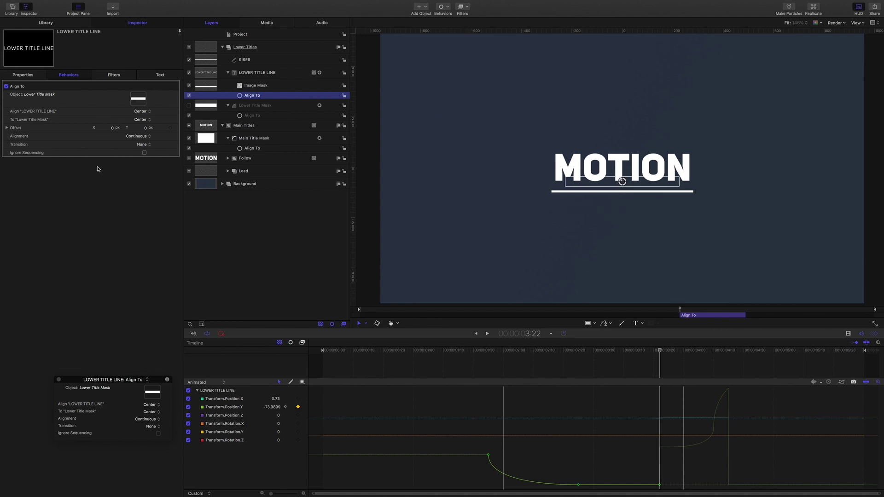
- Set the Transition of LOWER TITLE LINE's Align To behavior to Ease In
click(20, 145)
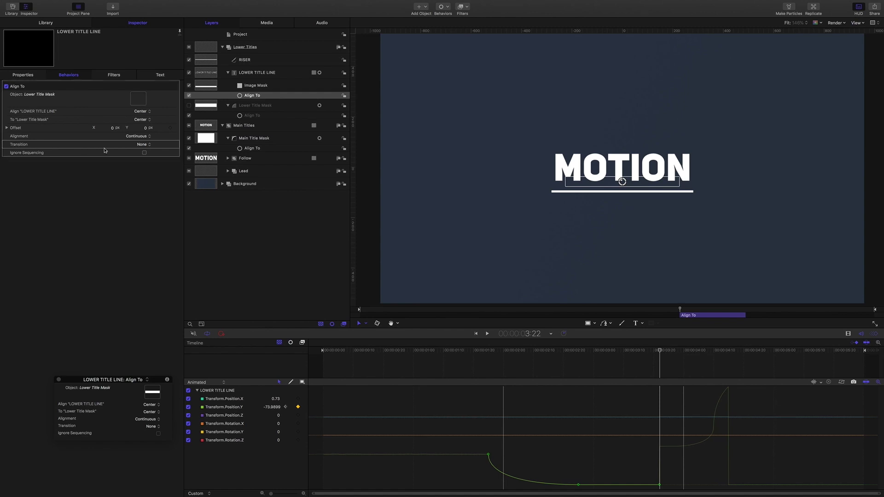
click(151, 146)
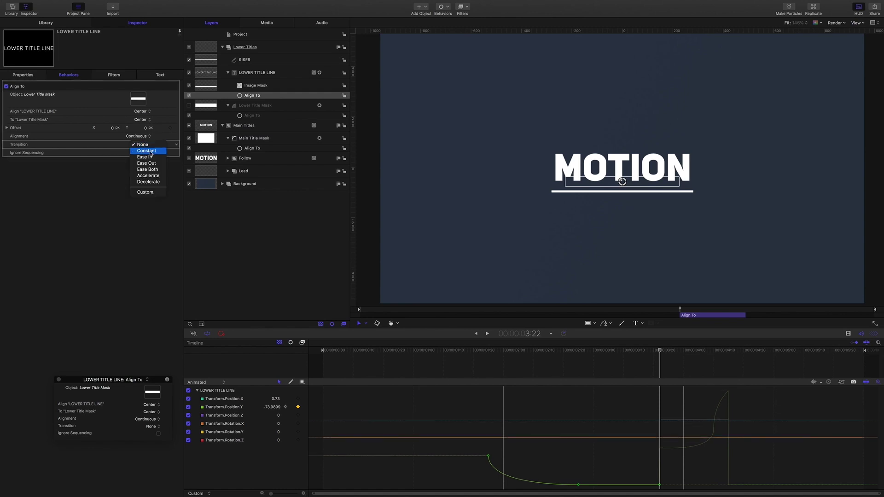
click(146, 157)
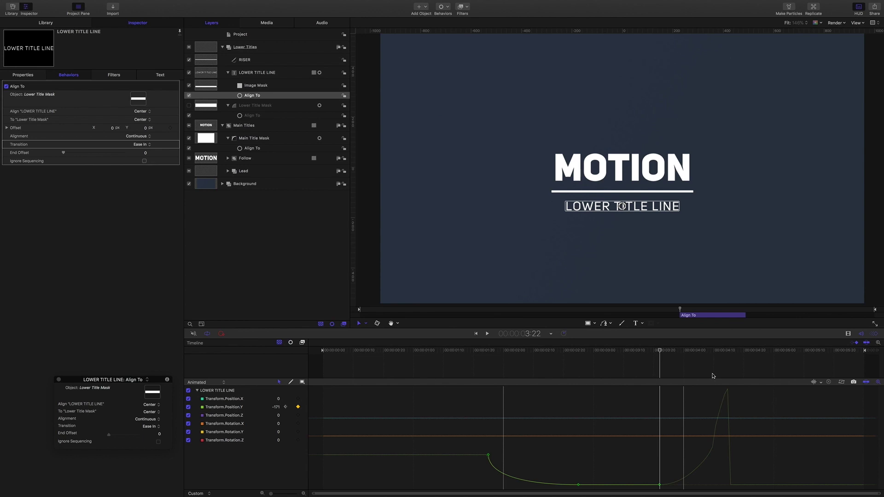
- Step frame by frame through the exit from 3:22 and back to 3:24, examining how LOWER TITLE LINE follows the RISER line
key(Right)
key(Right)
key(Right)
key(Right)
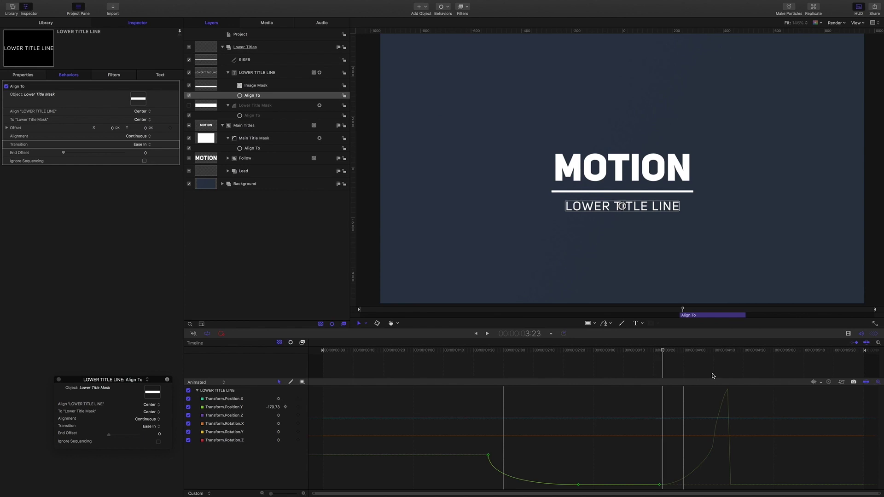
key(Right)
key(Right)
key(Right)
key(Right)
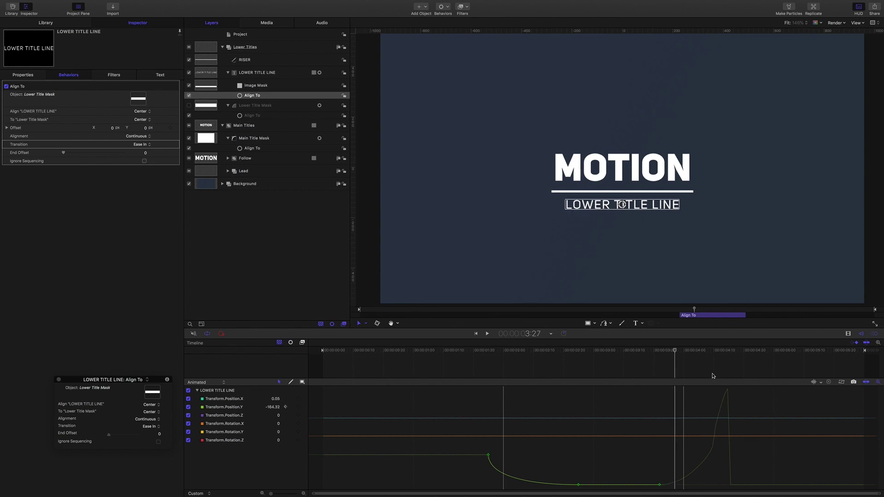
key(Right)
key(Right)
key(Right)
key(Right)
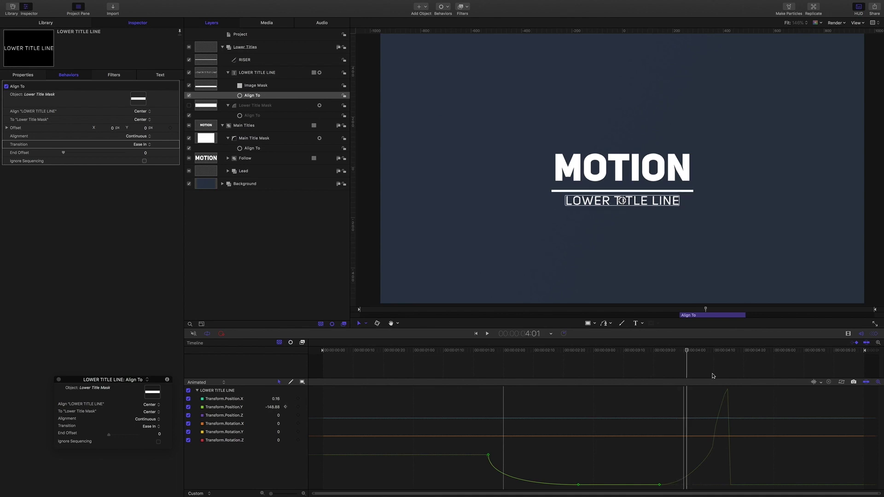
key(Right)
key(Right)
key(Right)
key(Right)
key(Right)
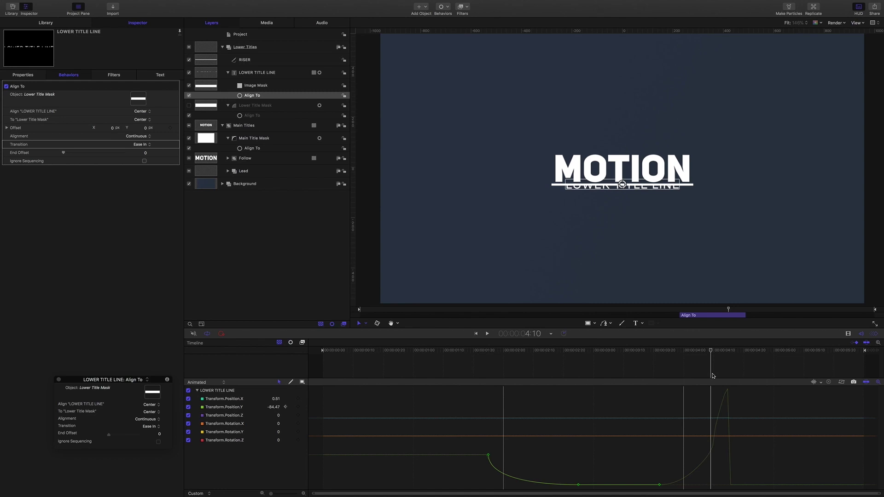
key(Right)
key(Right)
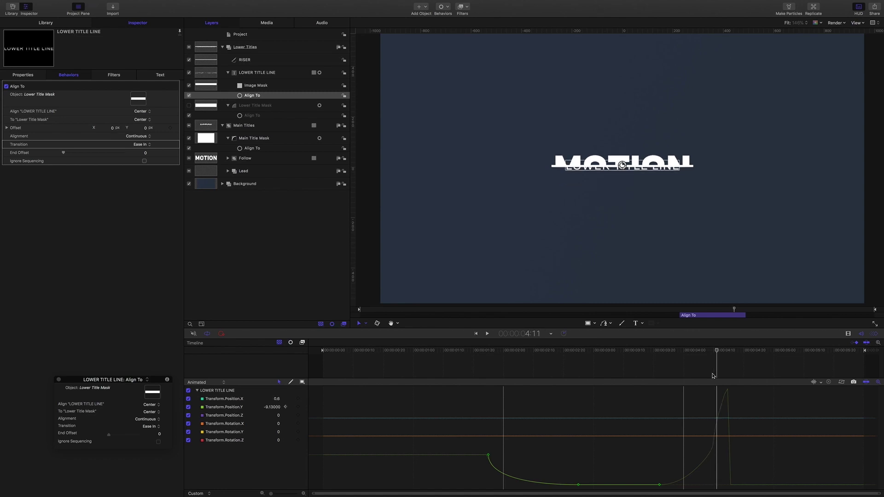
key(Right)
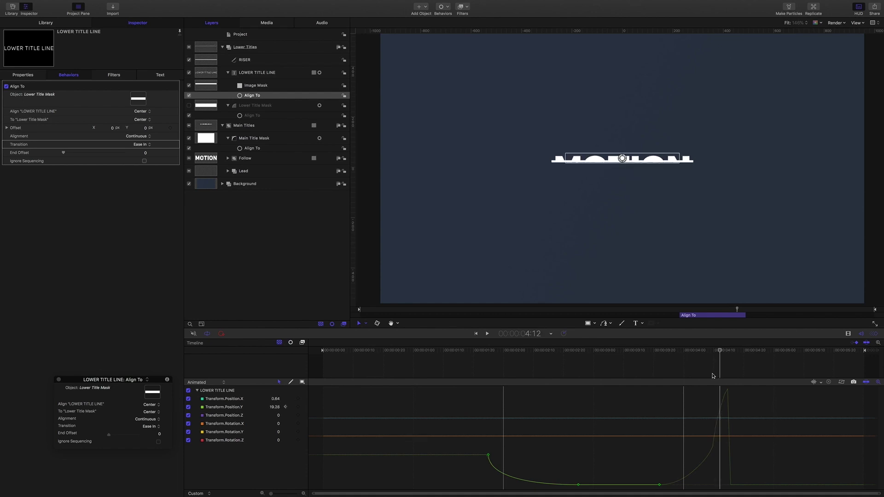
key(Right)
key(Left)
key(Left)
key(Left)
key(Left)
key(Left)
key(Left)
key(Left)
key(Left)
key(Left)
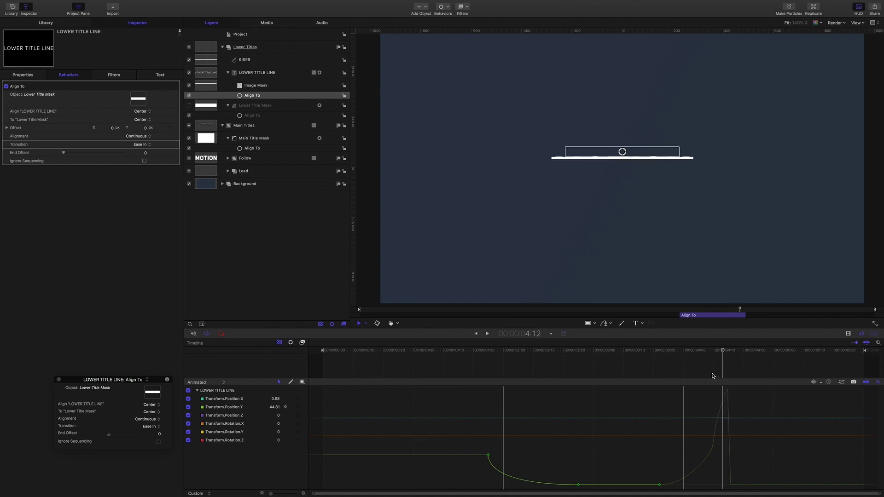
key(Left)
key(Left)
key(Left)
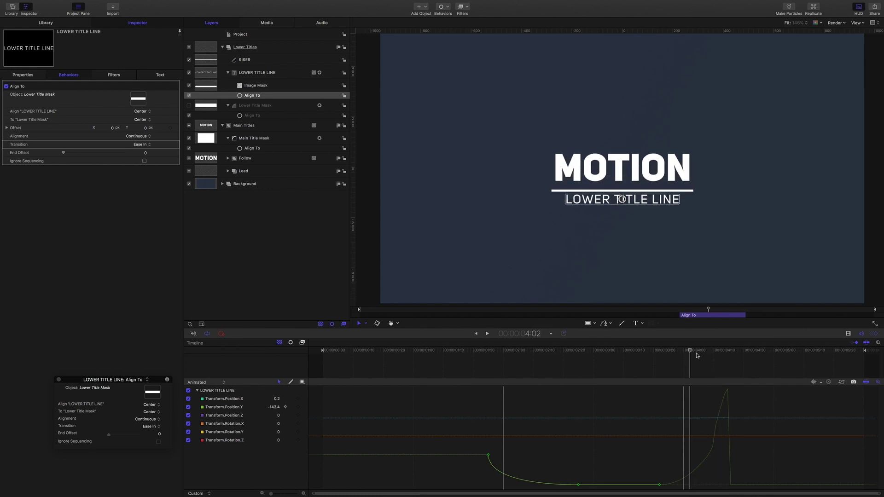
drag(691, 352, 666, 352)
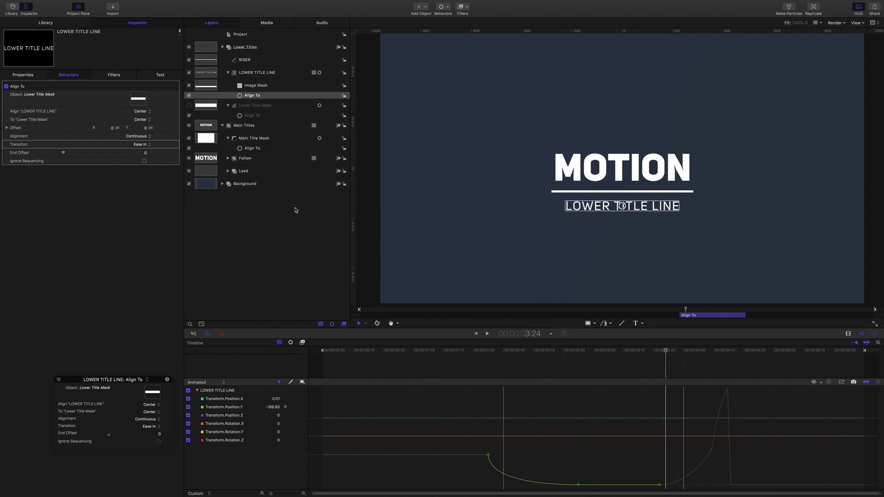
- Show the Riser curve set in the keyframe editor and move the playhead to 5:05
click(275, 74)
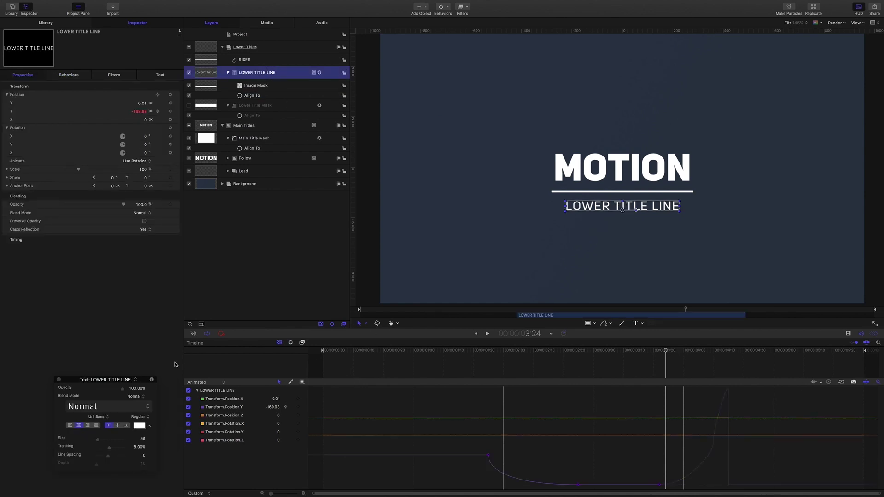
click(222, 384)
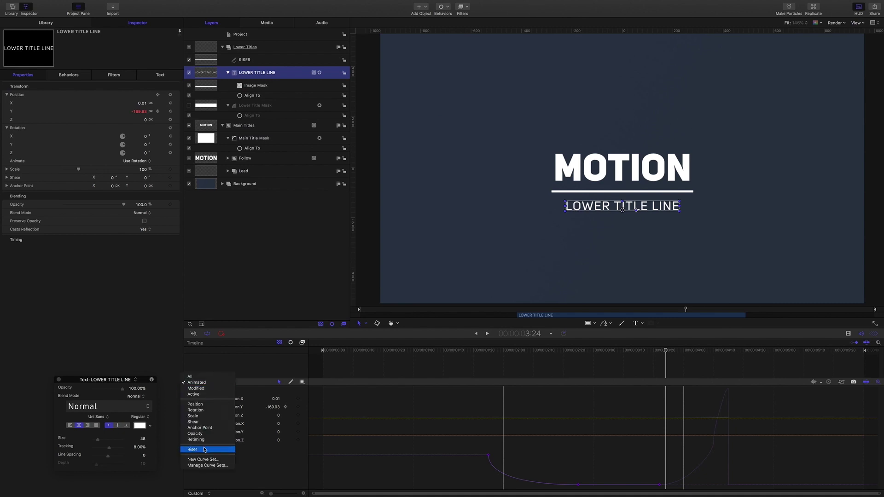
click(716, 380)
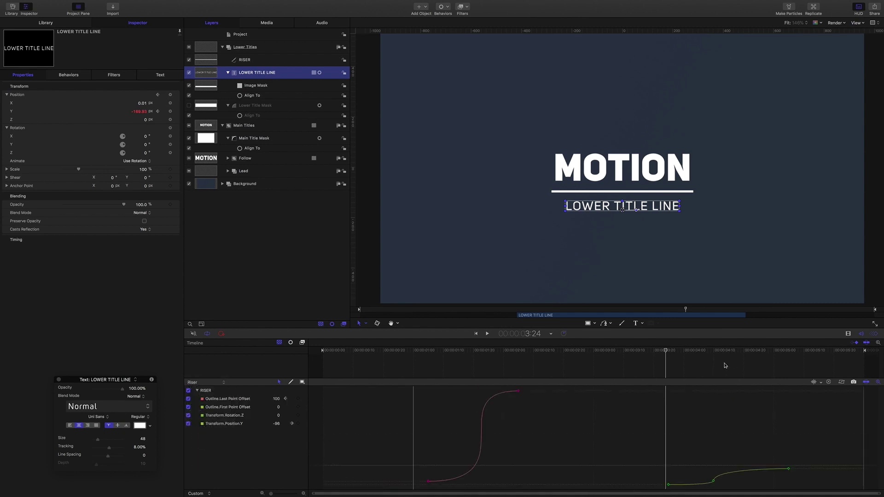
click(534, 335)
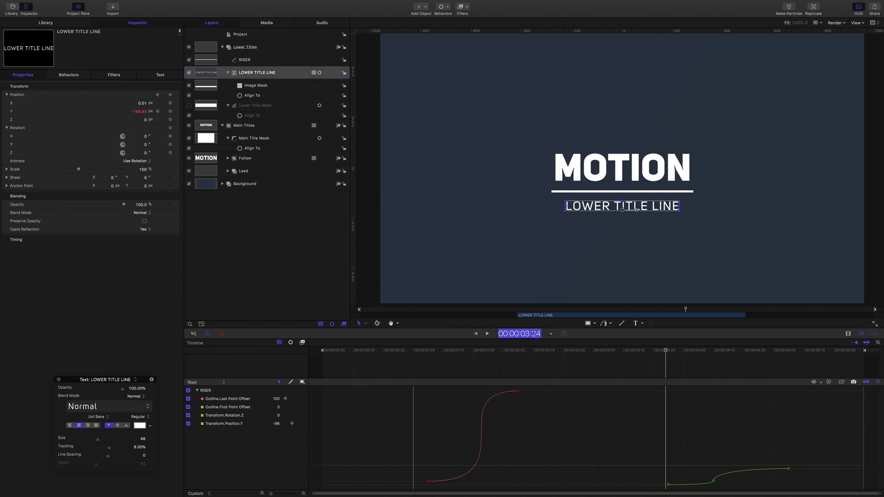
text(505)
key(Return)
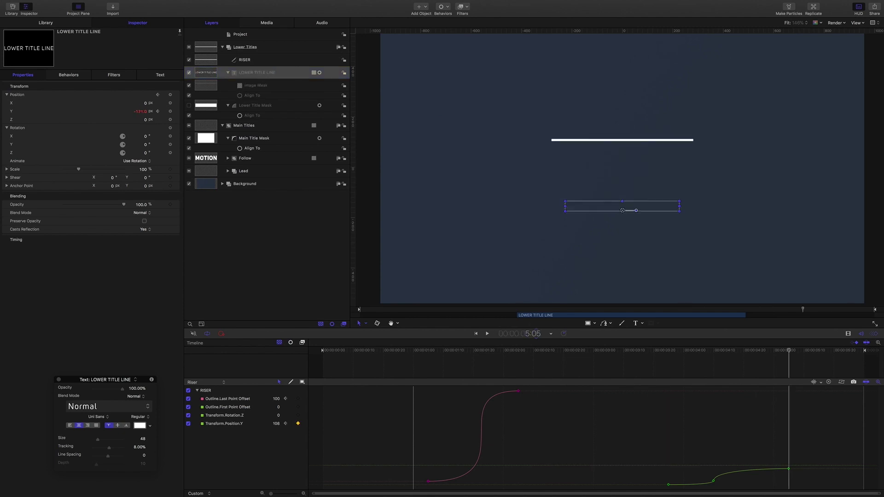
- At 5:08, hide RISER's Position Y curve and add keyframes for Rotation Z, First Point Offset and Last Point Offset
click(244, 60)
key(F7)
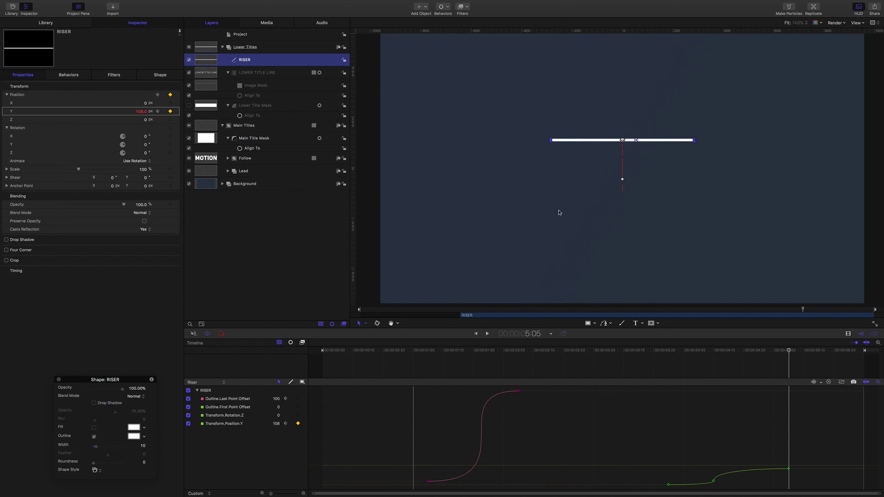
click(537, 335)
text(5.0)
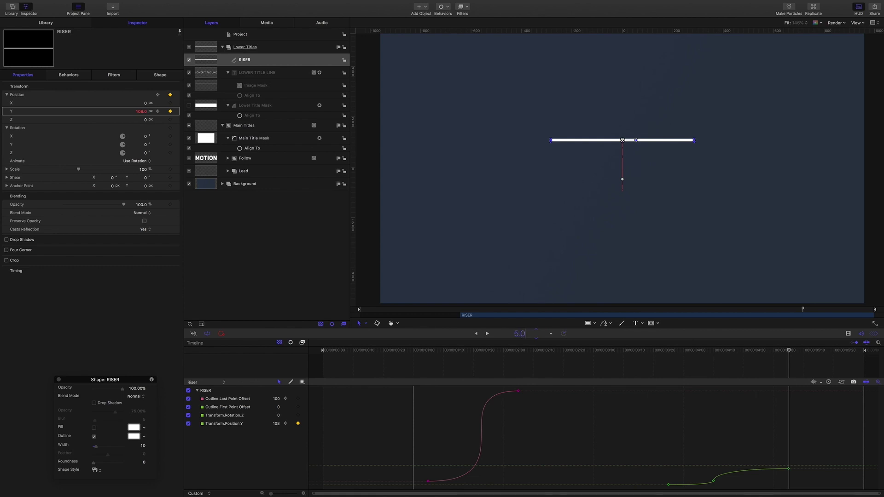
text(8)
key(Return)
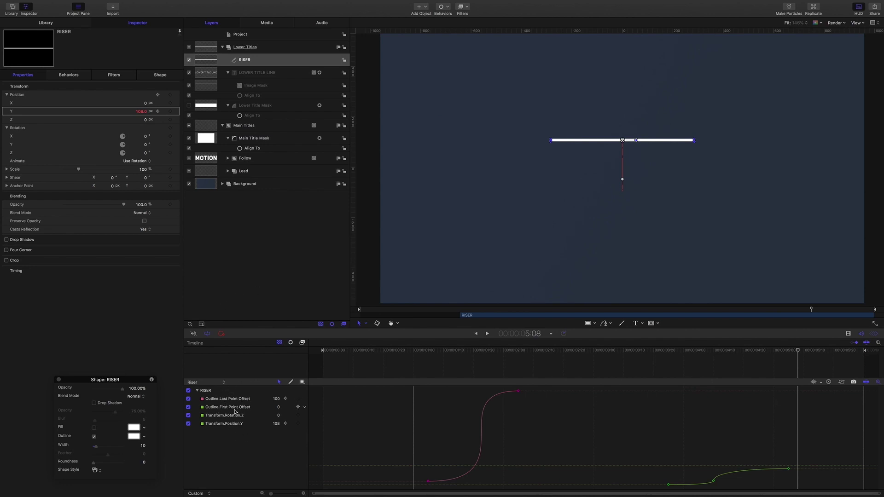
click(188, 424)
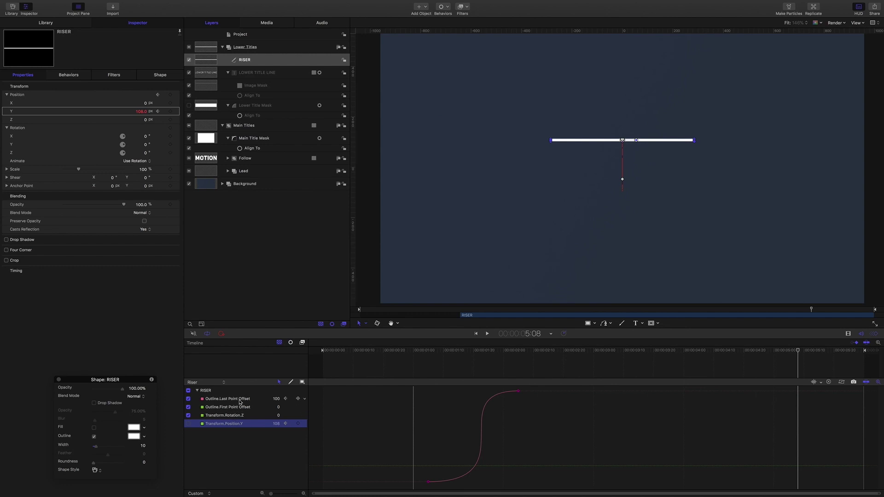
click(298, 415)
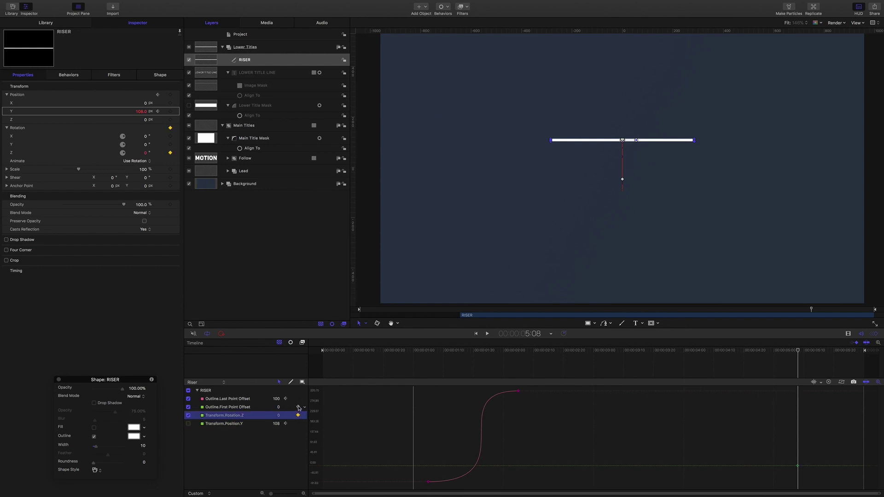
click(298, 407)
click(299, 399)
click(298, 399)
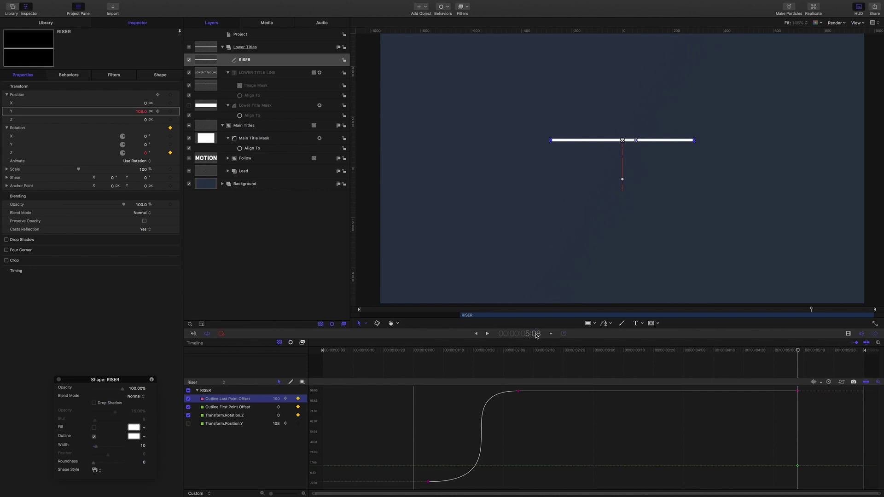
- Move the playhead to 5:28 and set RISER's Rotation Z to 90 degrees
click(536, 334)
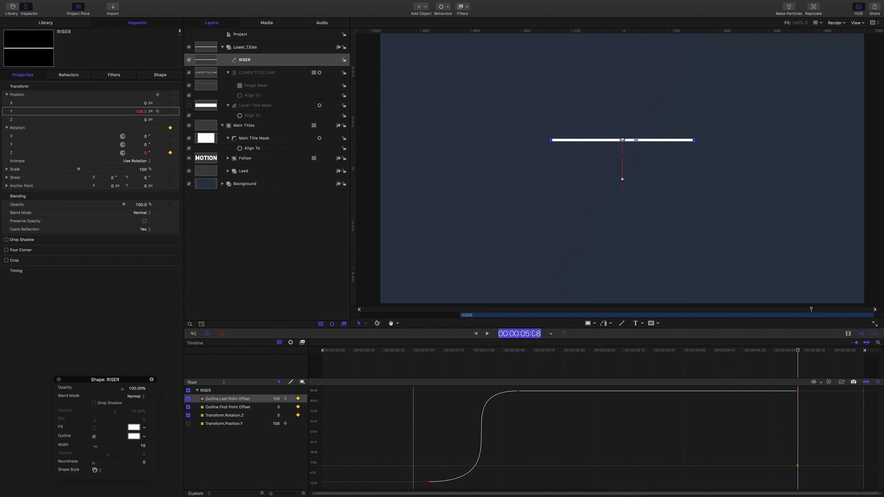
text(528)
key(Return)
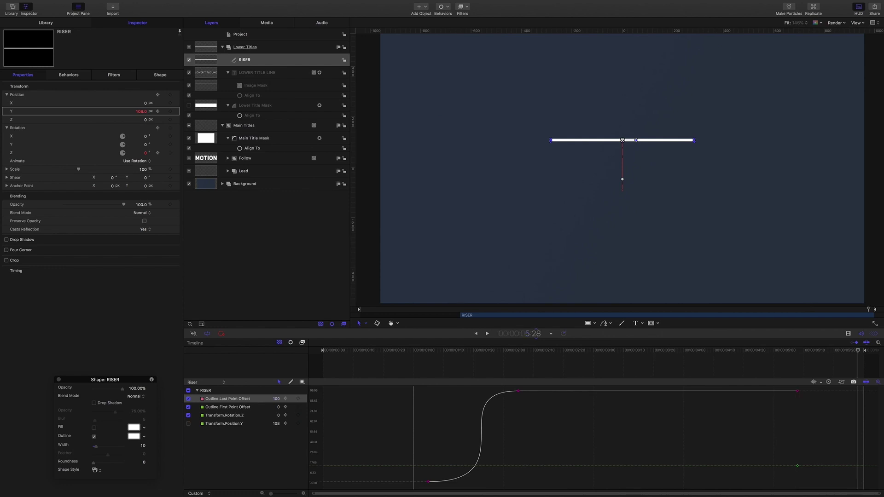
double_click(278, 416)
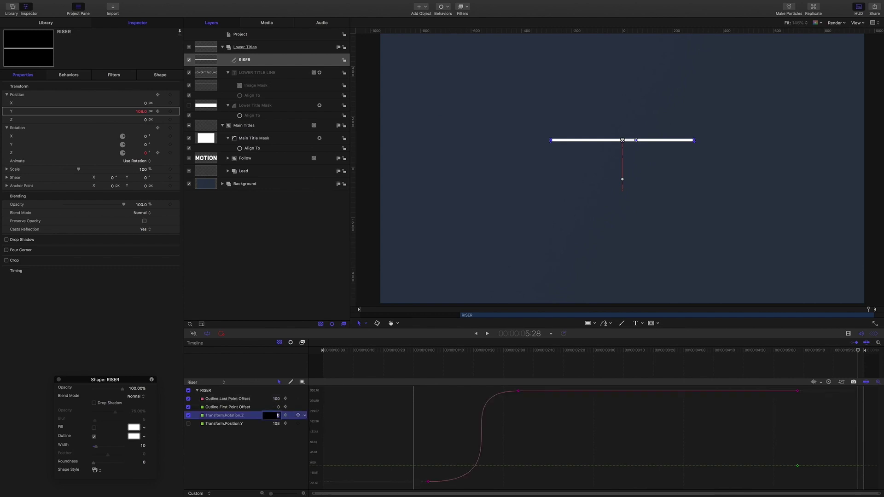
text(90)
key(Return)
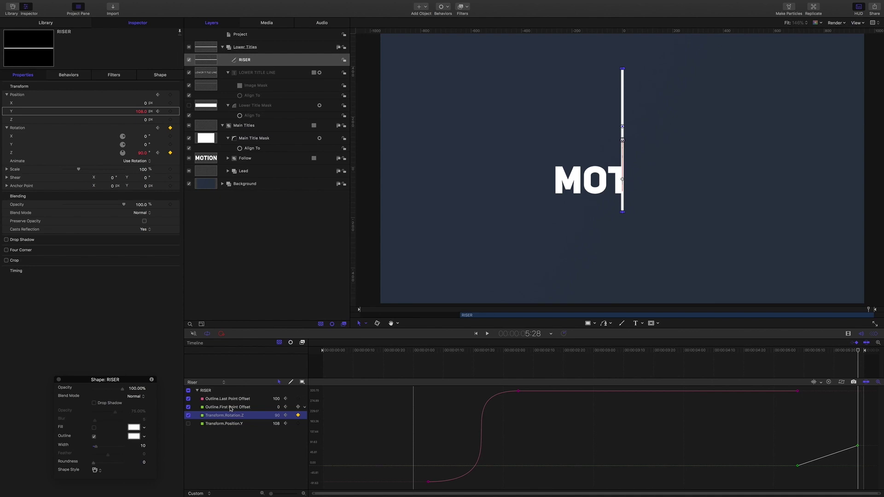
- Set RISER's First Point Offset and Last Point Offset to 50 at 5:28
double_click(279, 408)
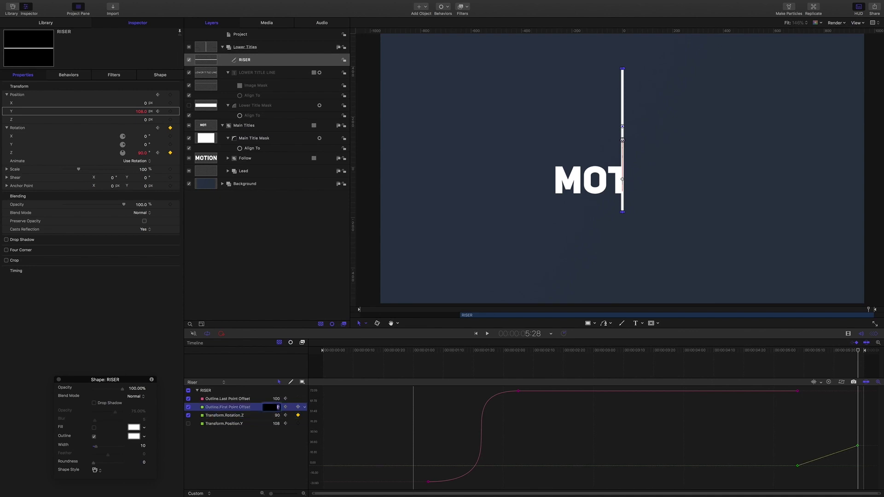
text(50)
key(Return)
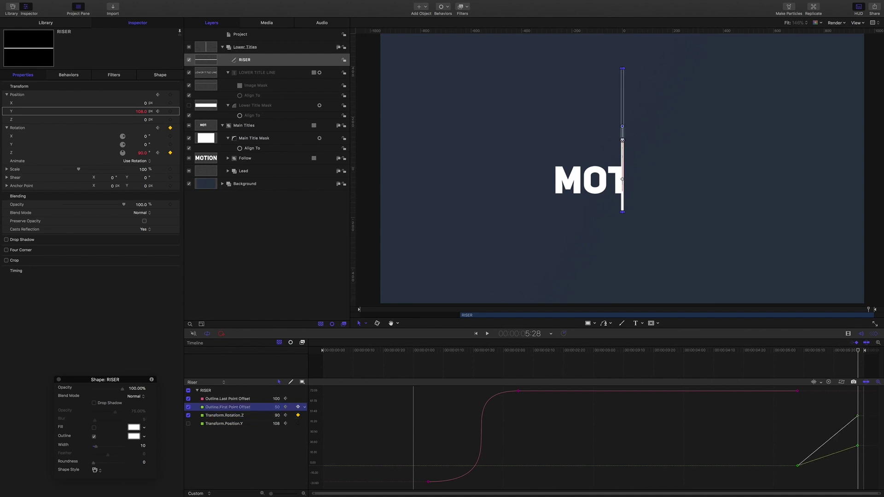
double_click(276, 399)
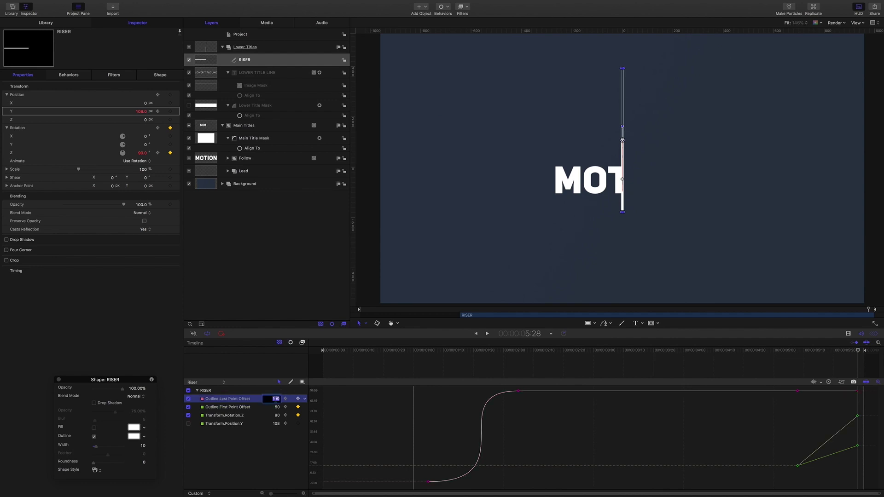
text(50)
key(Return)
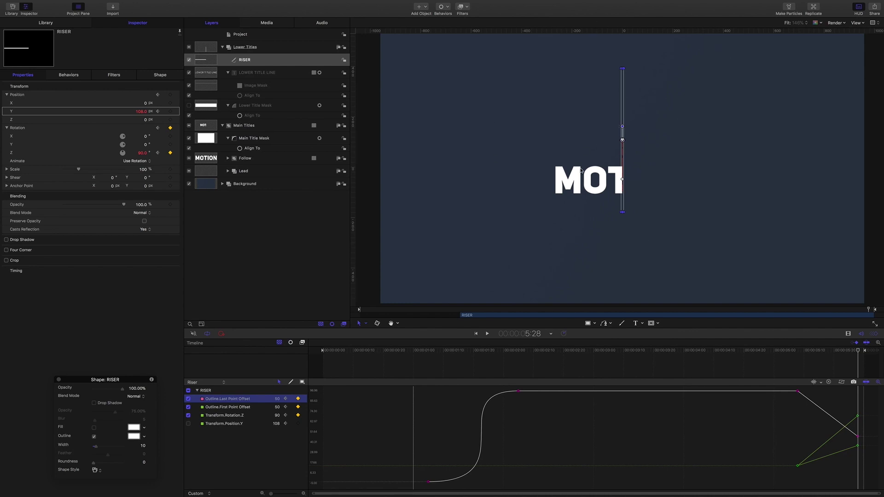
- Select the Main Titles group and examine the start of RISER's exit from 5:00 to 5:08
click(533, 334)
text(500)
key(Return)
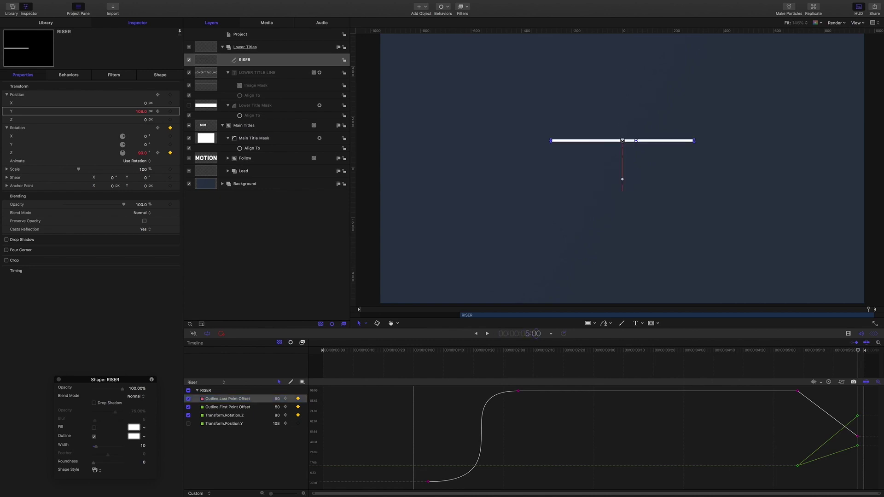
click(236, 126)
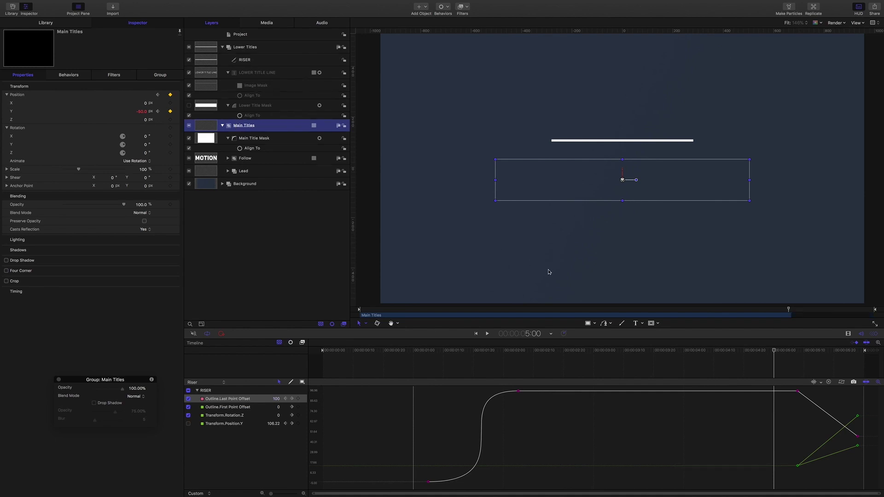
drag(774, 351, 798, 355)
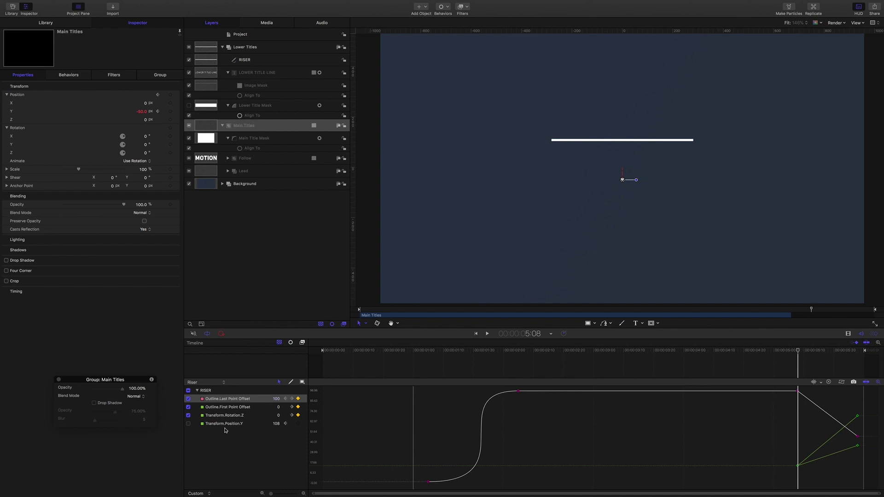
- Isolate RISER's Rotation Z curve and set its keyframes at 5:08 and 5:28 to Bezier interpolation, with the playhead at 5:15
click(188, 408)
click(188, 399)
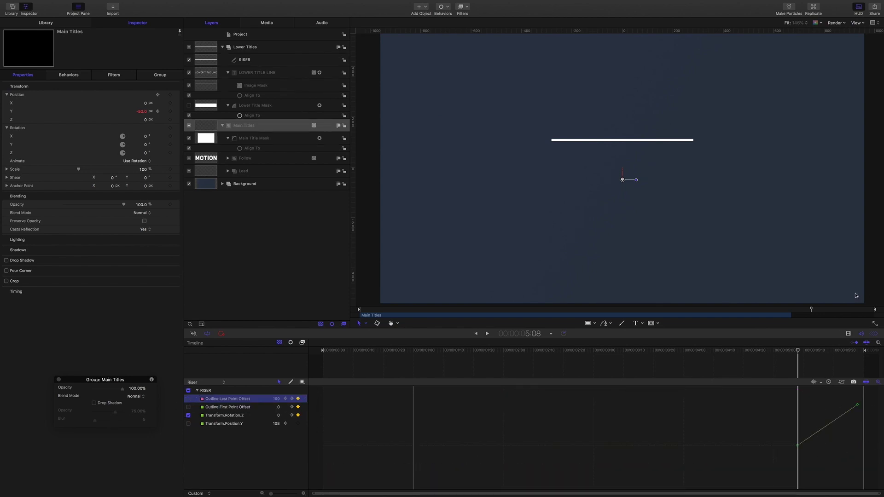
drag(799, 351, 820, 353)
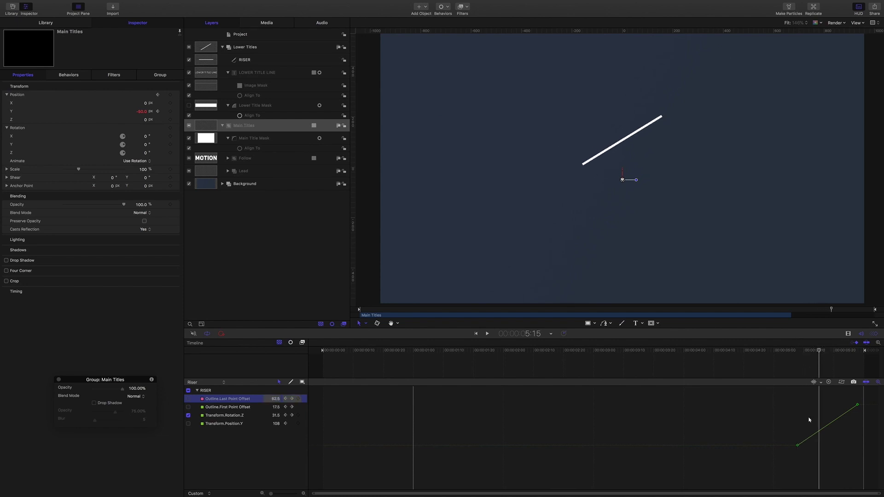
drag(779, 389, 851, 468)
right_click(799, 446)
mouse_move(832, 475)
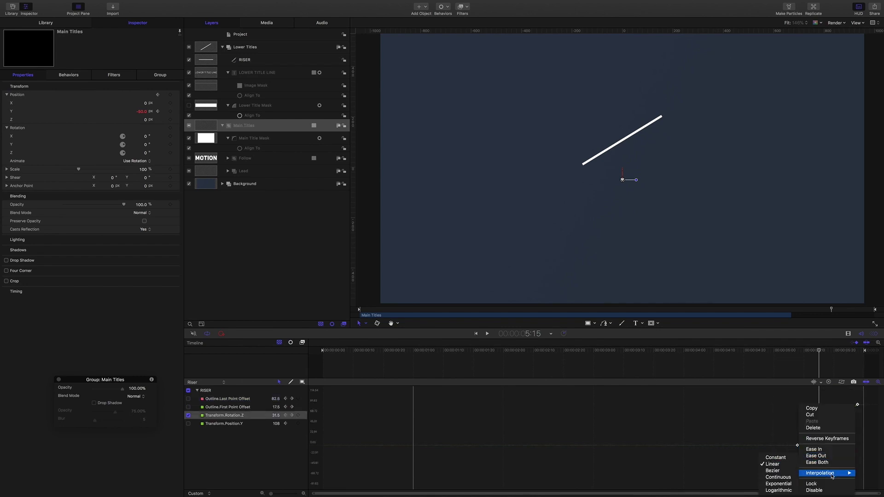
click(785, 472)
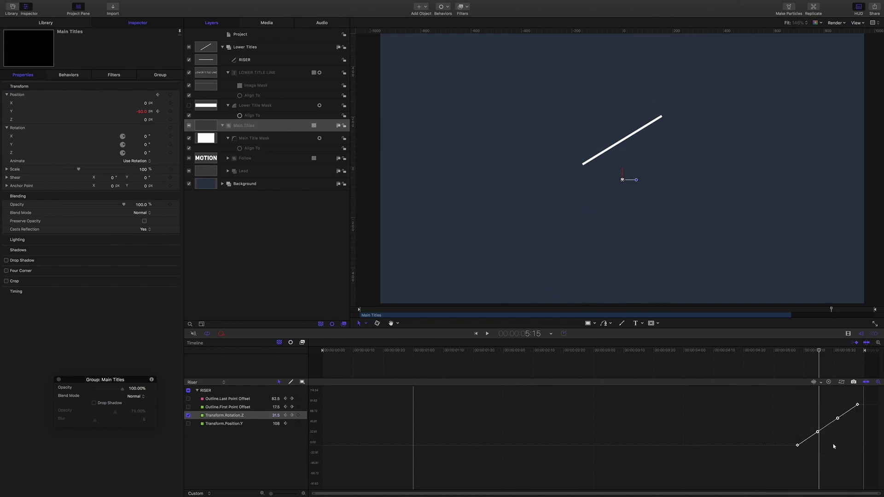
- Break the tangents of both Rotation Z keyframes, at 5:08 and 5:28
right_click(818, 433)
click(830, 434)
drag(878, 397, 842, 429)
right_click(838, 418)
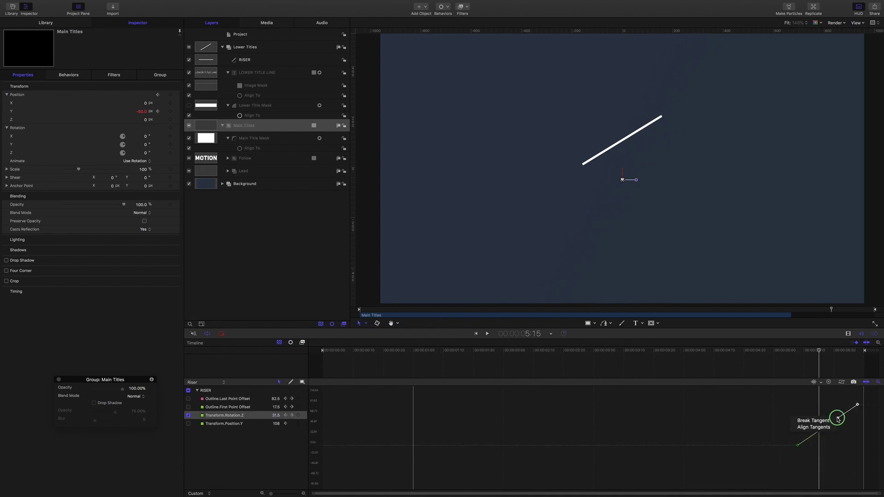
click(814, 421)
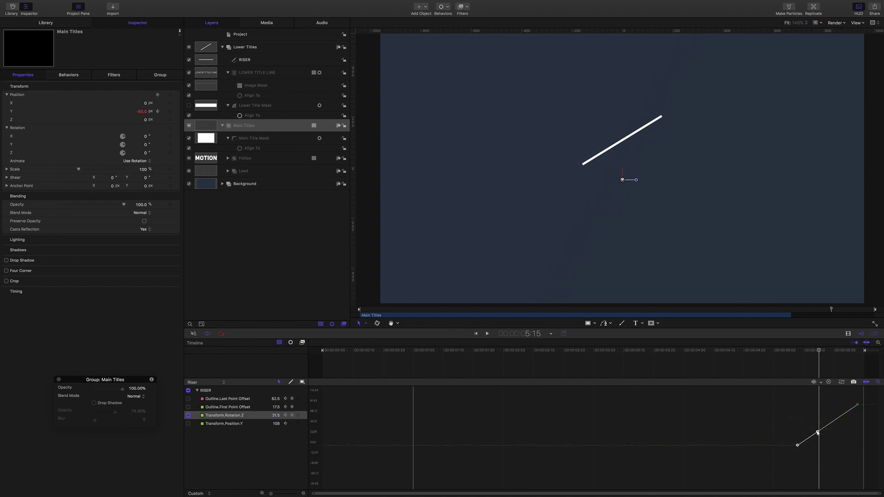
- Level the Bezier handles of both Rotation Z keyframes to form an S-shaped curve between 5:08 and 5:28
drag(818, 432, 829, 446)
click(858, 420)
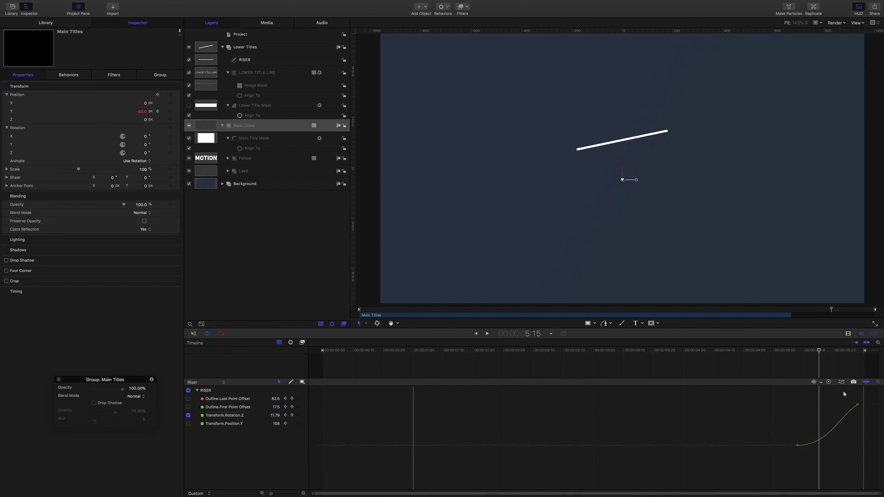
click(857, 406)
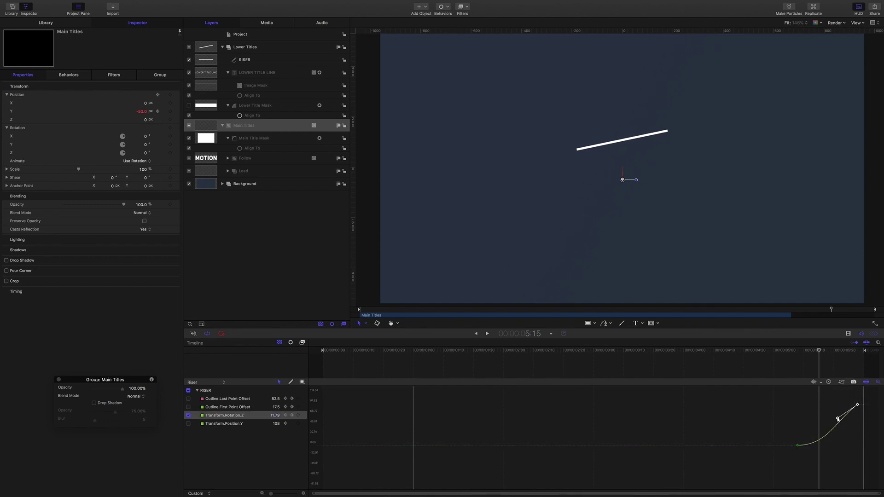
drag(843, 419, 804, 406)
- Lengthen both Rotation Z Bezier handles horizontally to make the middle of the S-curve steeper
click(798, 446)
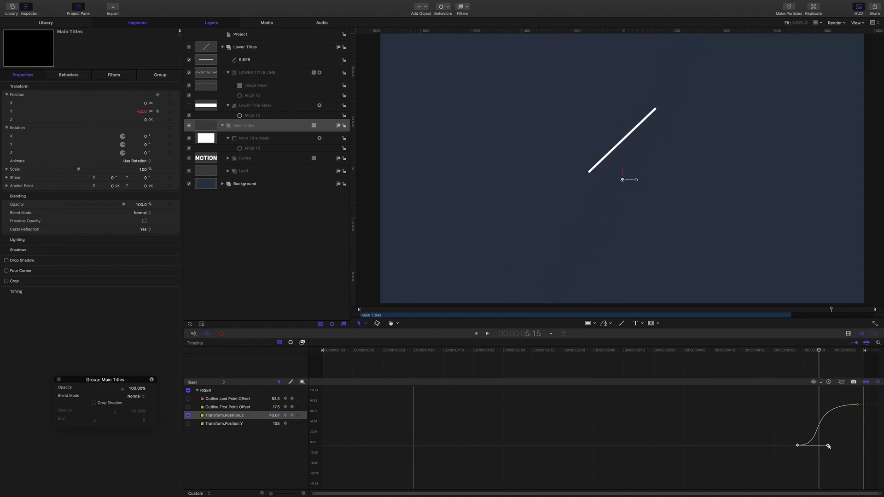
drag(829, 446, 839, 447)
click(858, 404)
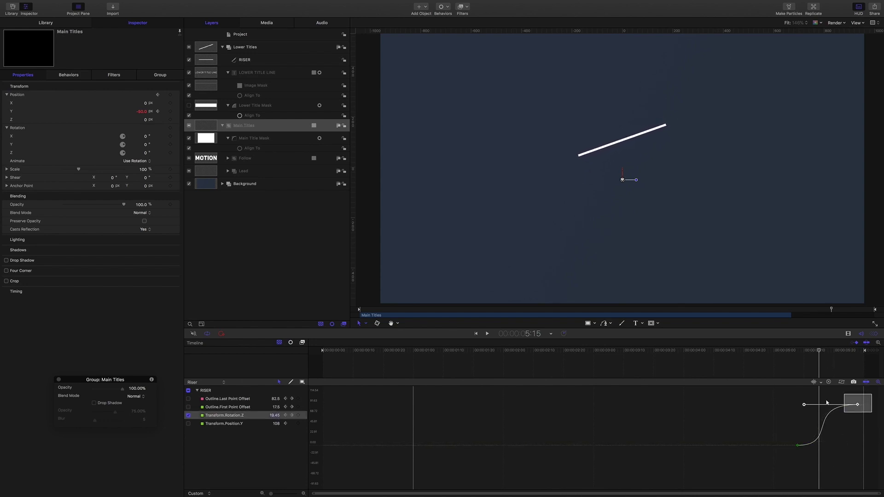
drag(805, 406, 794, 405)
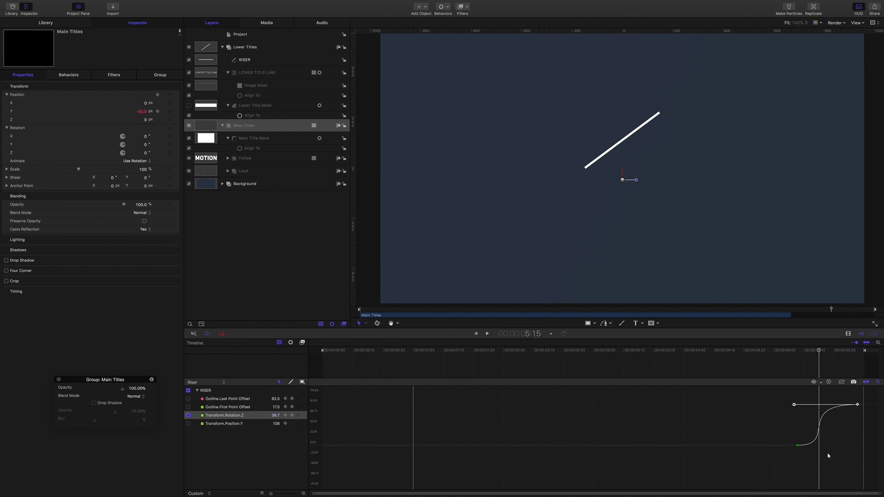
- Return the playhead to 5:08, hide the Rotation Z curve and show the Last Point Offset and First Point Offset curves
click(817, 352)
mouse_move(816, 351)
mouse_down()
mouse_move(796, 351)
mouse_move(841, 357)
mouse_move(799, 360)
mouse_move(855, 356)
mouse_move(800, 357)
mouse_up()
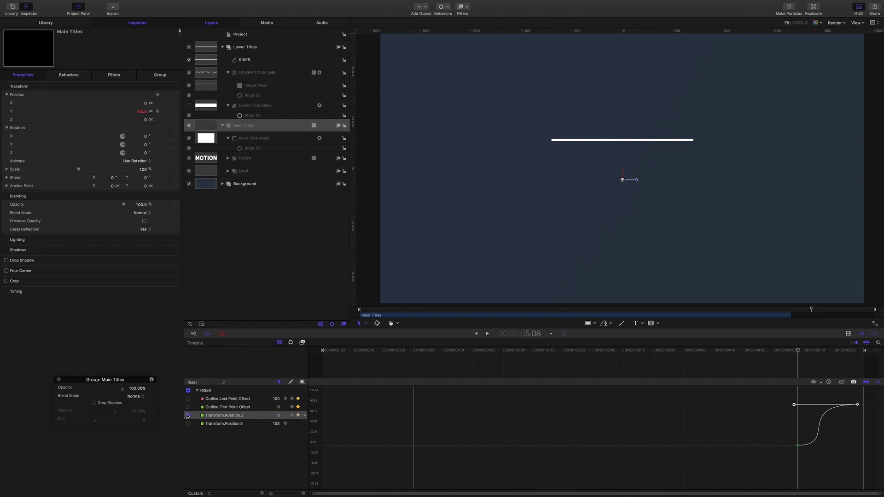
click(188, 416)
click(188, 416)
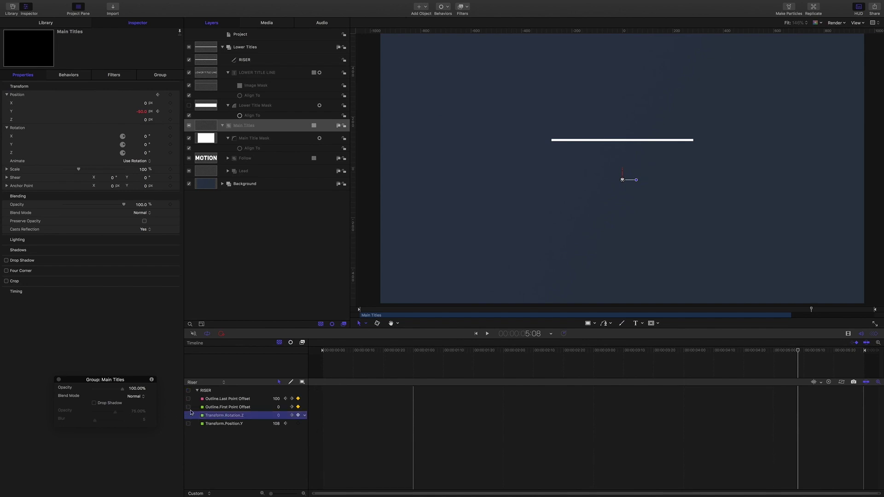
click(188, 399)
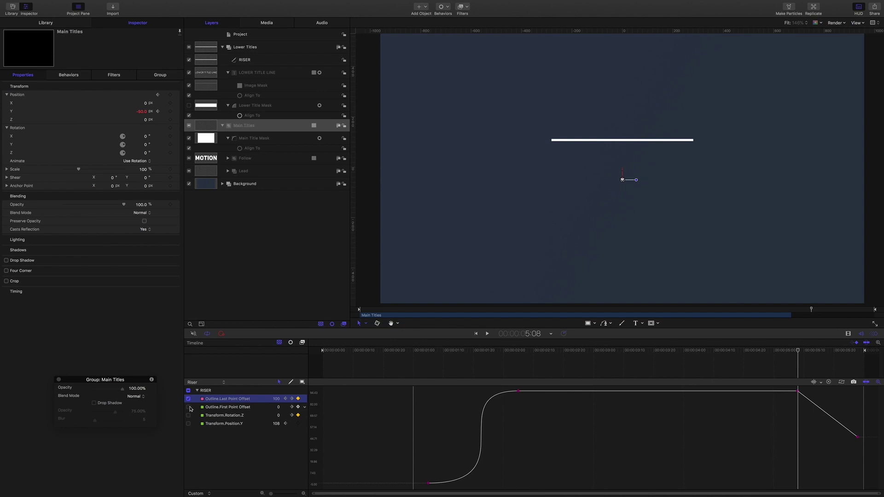
click(188, 407)
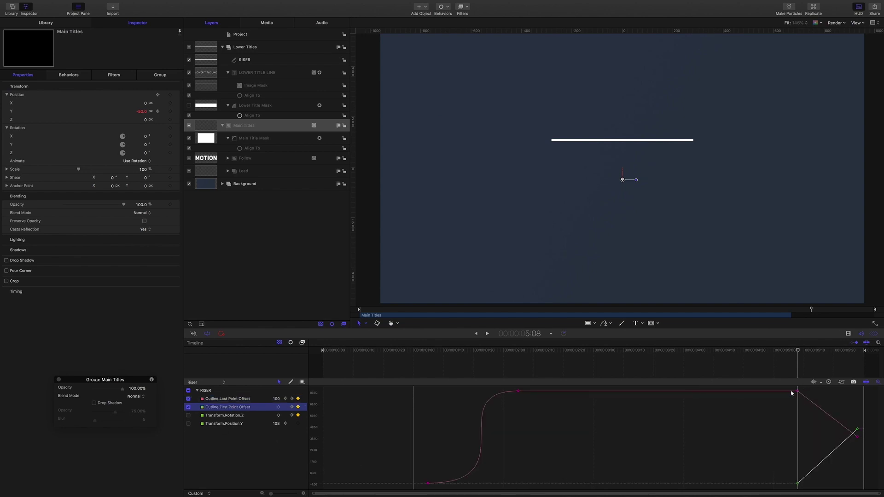
- Set the First Point Offset and Last Point Offset keyframes at 5:08 and 5:28 to Bezier interpolation
drag(792, 389, 878, 493)
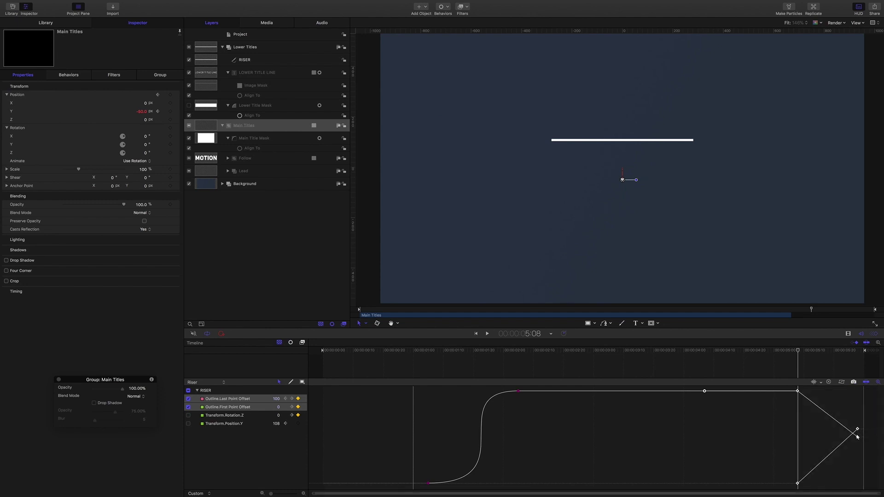
right_click(858, 437)
mouse_move(844, 473)
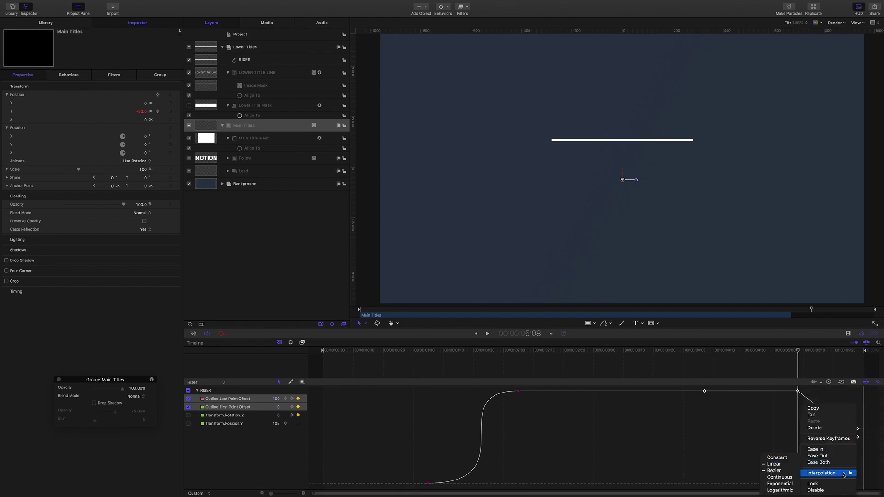
click(786, 471)
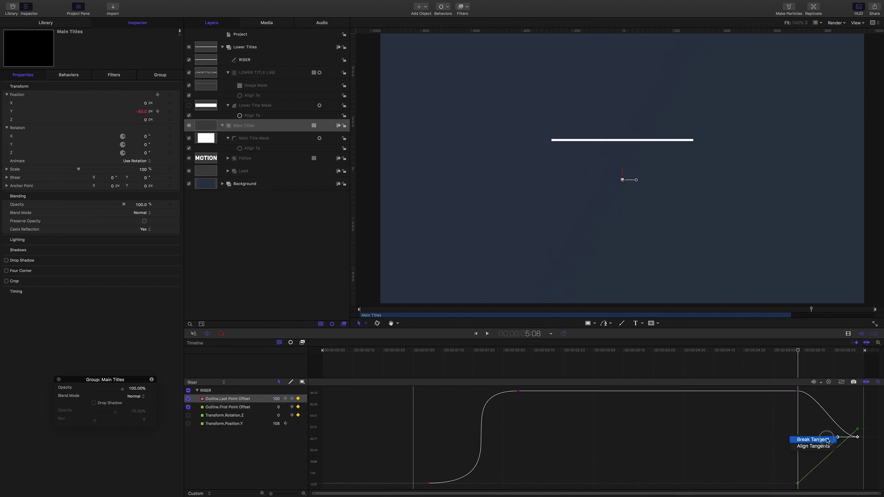
- Break the tangents of the Last Point Offset and First Point Offset keyframes at 5:28
click(857, 433)
click(857, 431)
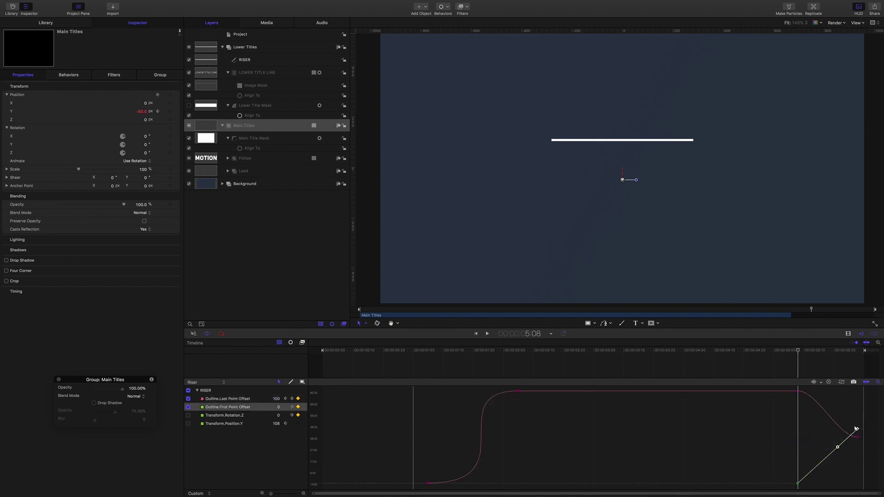
click(859, 438)
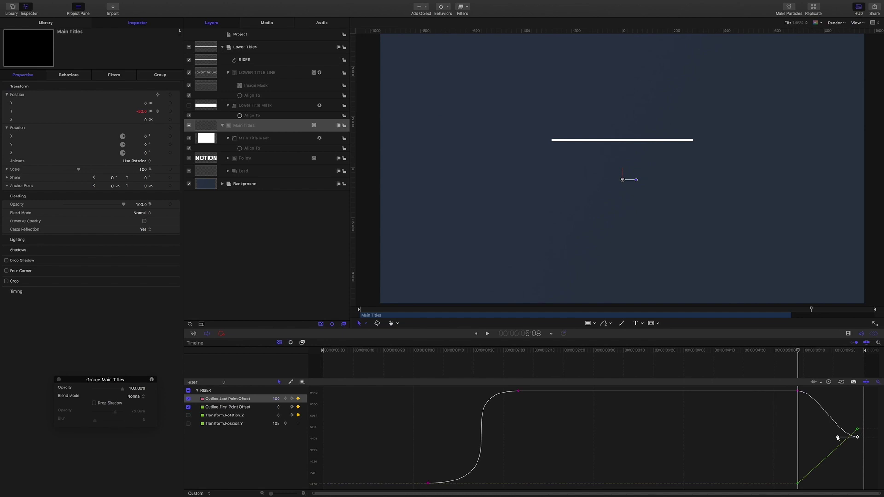
right_click(838, 438)
click(849, 420)
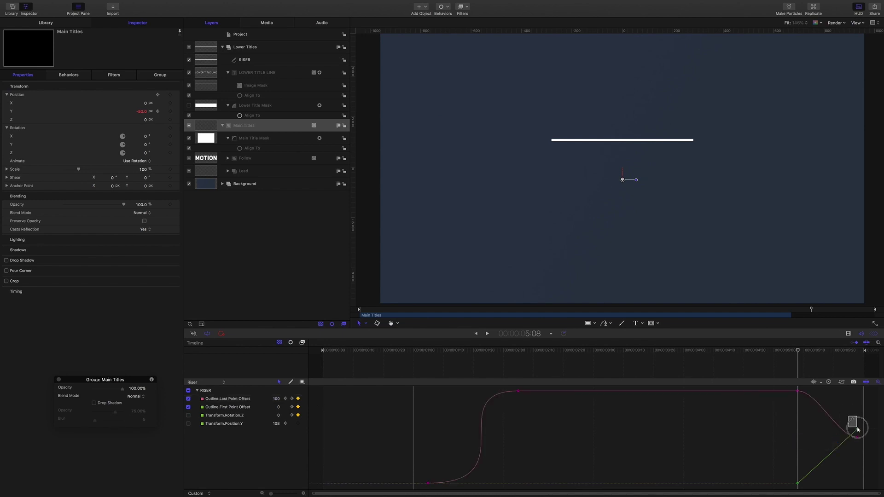
click(858, 431)
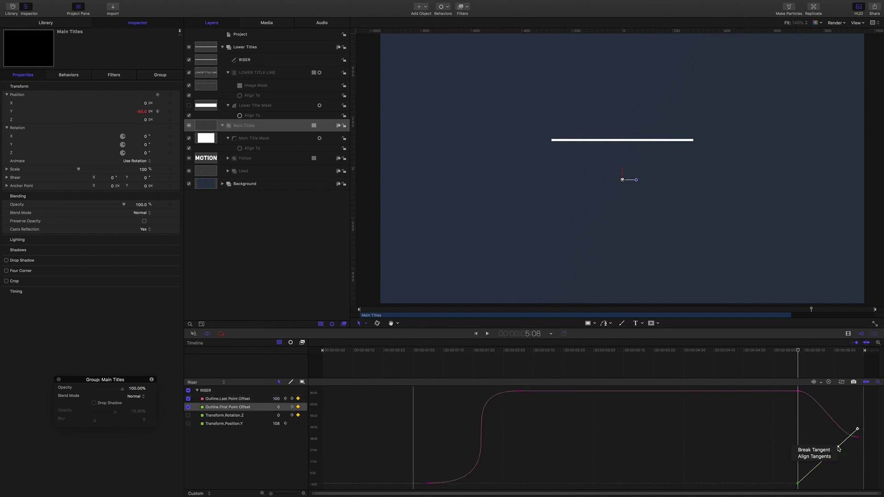
- Break the tangents of the First Point Offset and Last Point Offset keyframes at 5:08
drag(789, 390, 819, 491)
click(818, 467)
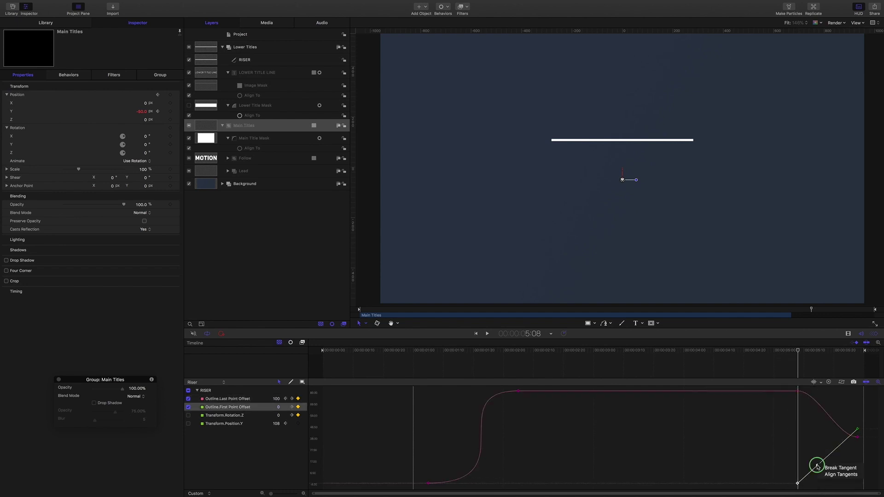
click(797, 391)
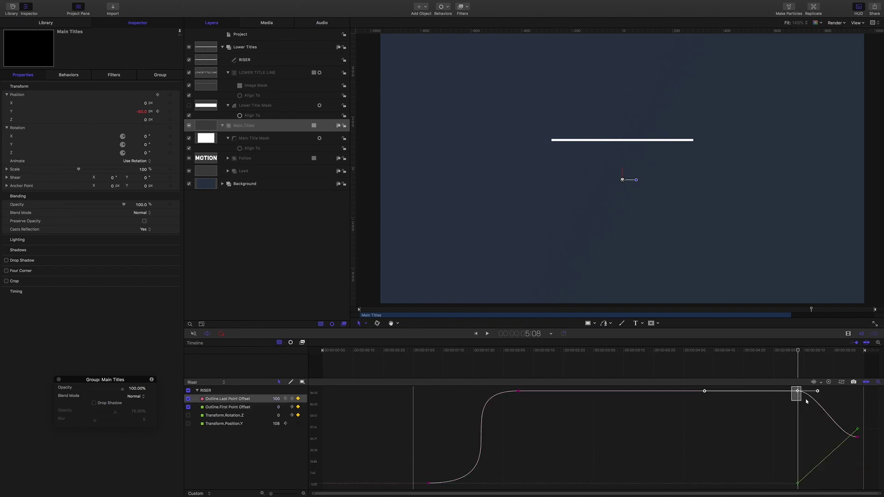
right_click(818, 391)
click(827, 394)
- Level and lengthen the outgoing Bezier handles of both offset keyframes at 5:08, and move the playhead to 5:15
drag(790, 386, 832, 492)
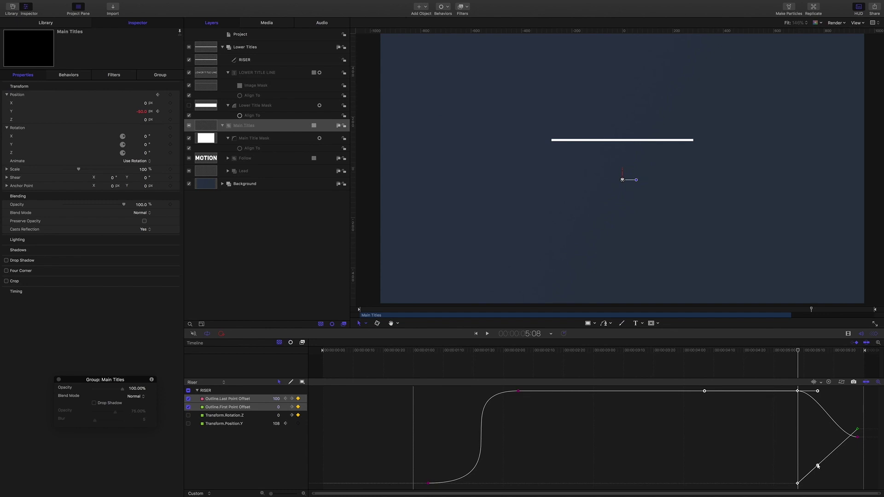
drag(818, 467, 843, 484)
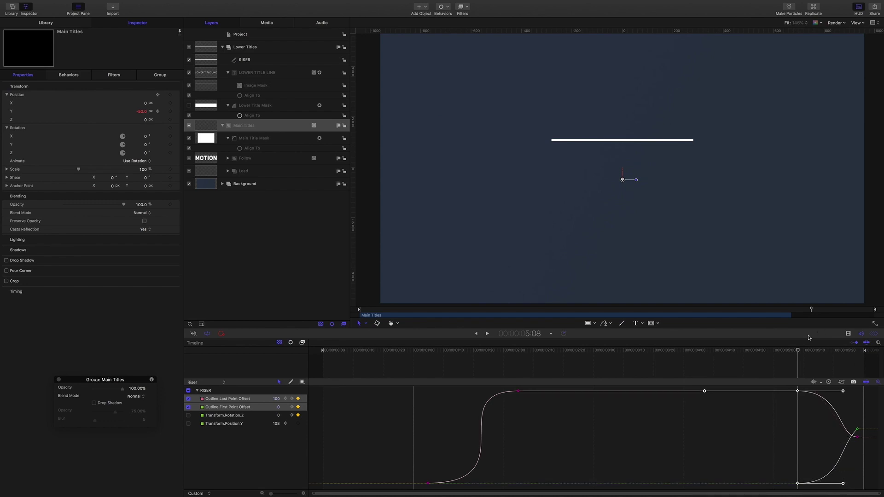
drag(798, 353, 820, 356)
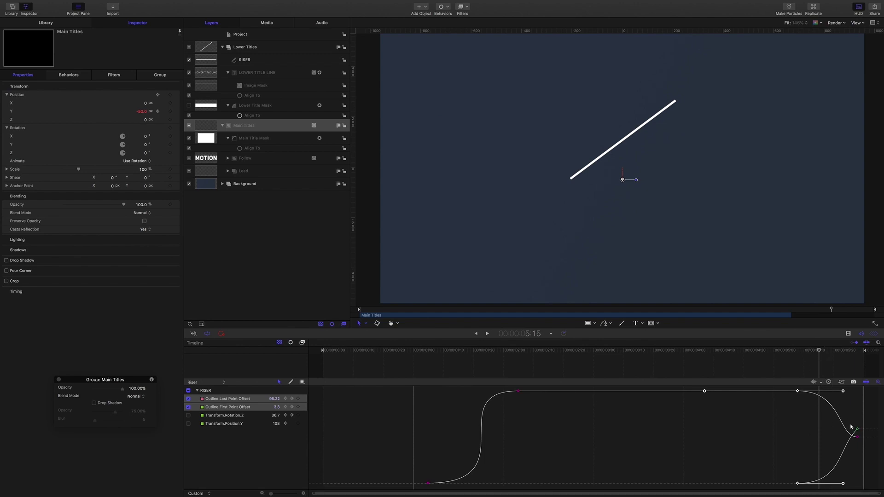
- Stretch the incoming handles at 5:28 far back horizontally and fine-tune the 5:08 handles to steepen the middle of both offset curves
drag(852, 428, 800, 438)
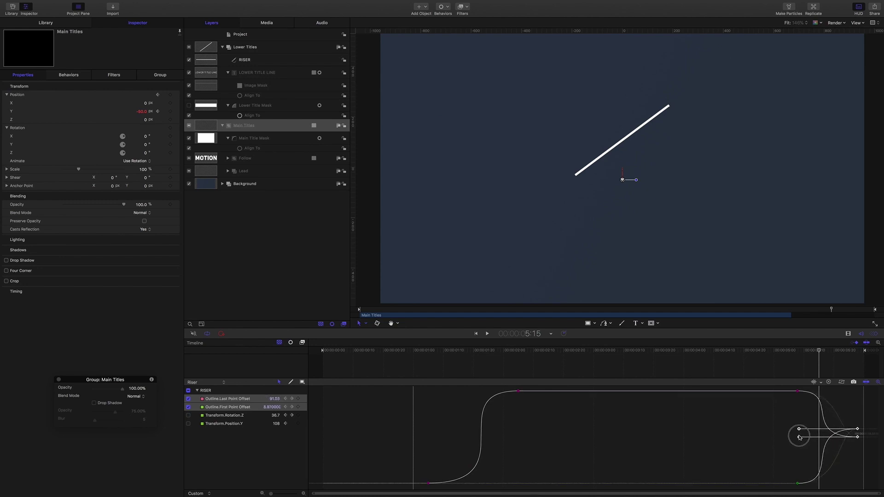
click(793, 394)
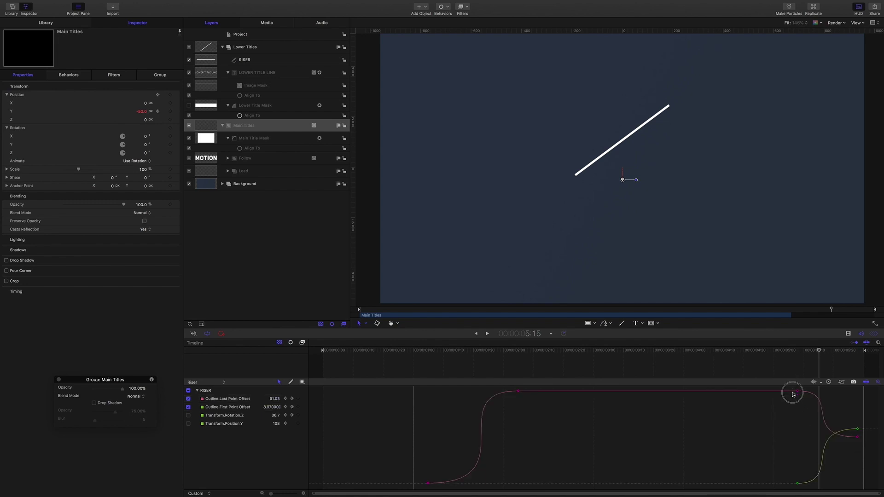
drag(793, 394, 814, 492)
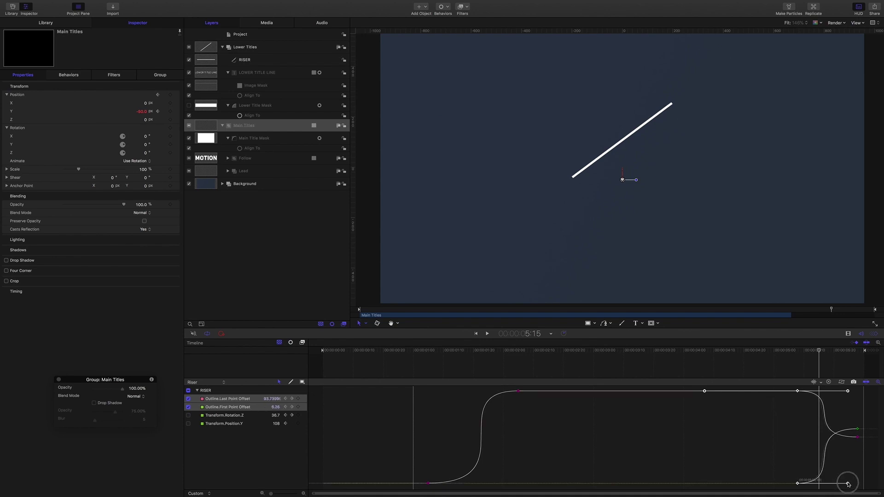
drag(848, 484, 839, 484)
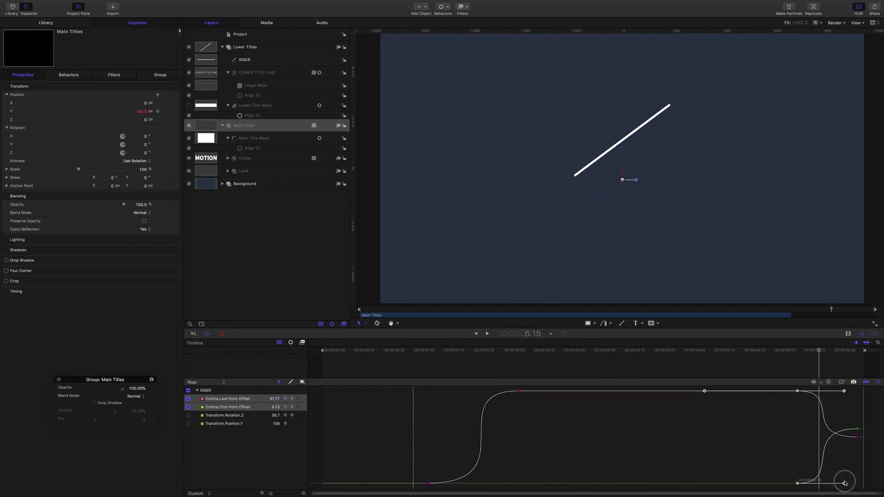
drag(872, 424, 844, 455)
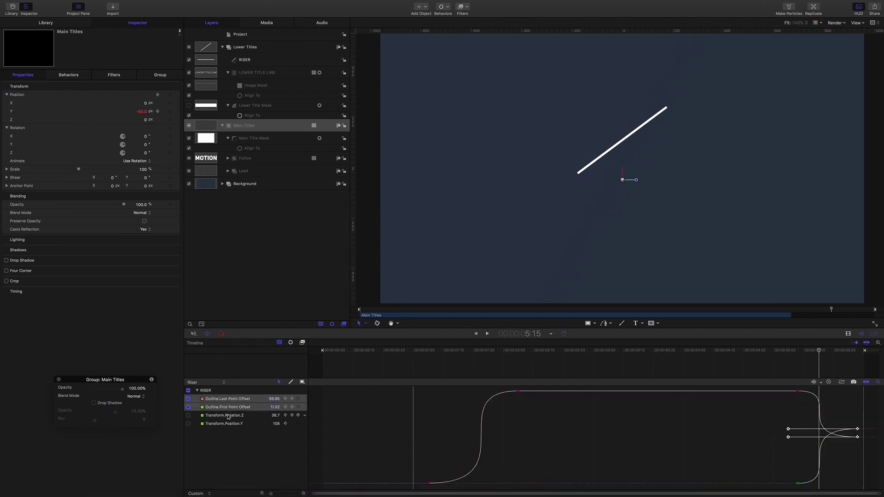
- Show the Rotation Z curve alongside the offset curves, and play back the line's exit and the whole animation from the start
click(188, 416)
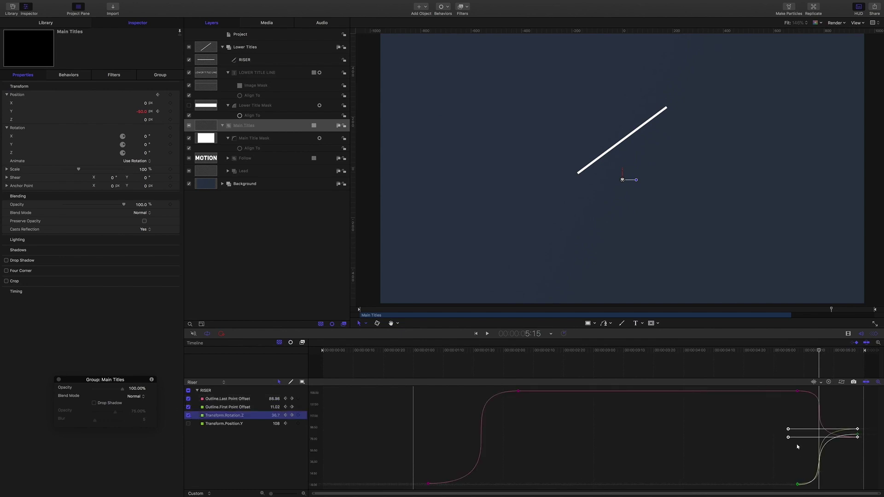
drag(820, 351, 768, 356)
key(space)
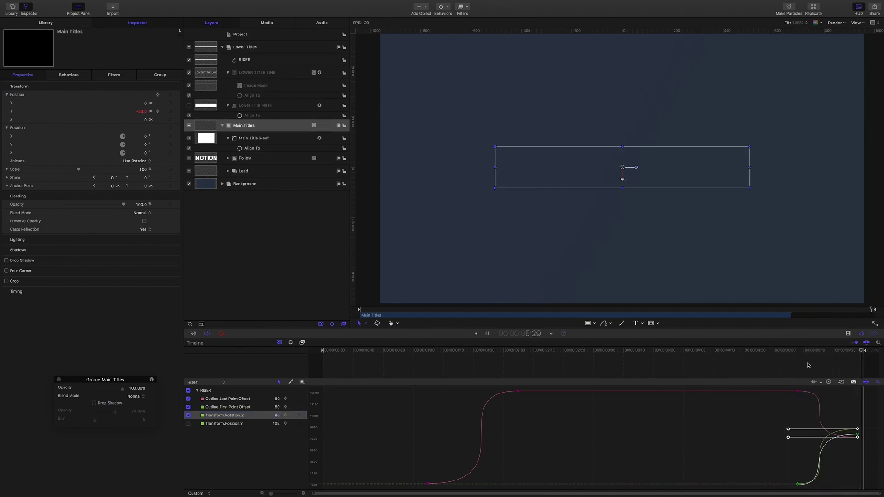
key(space)
click(310, 255)
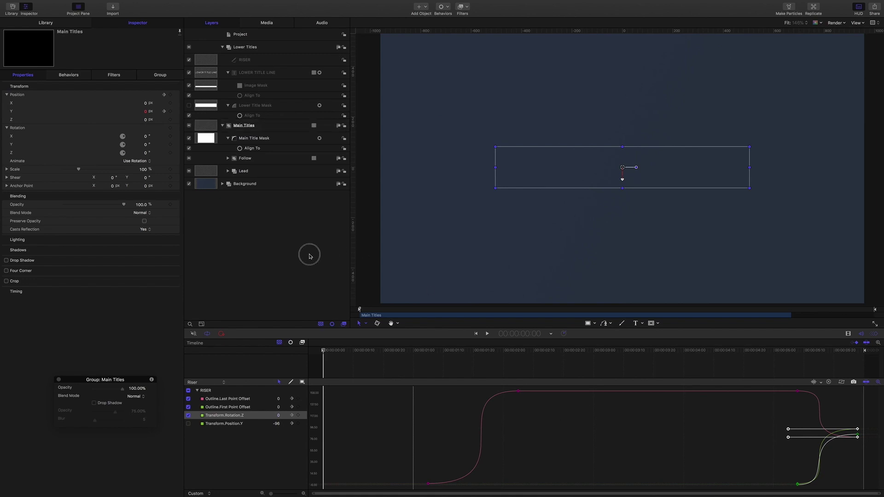
key(space)
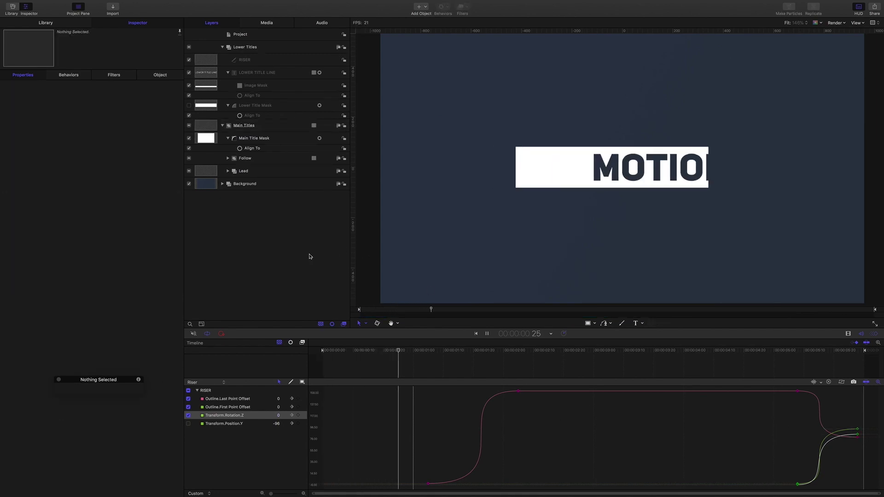